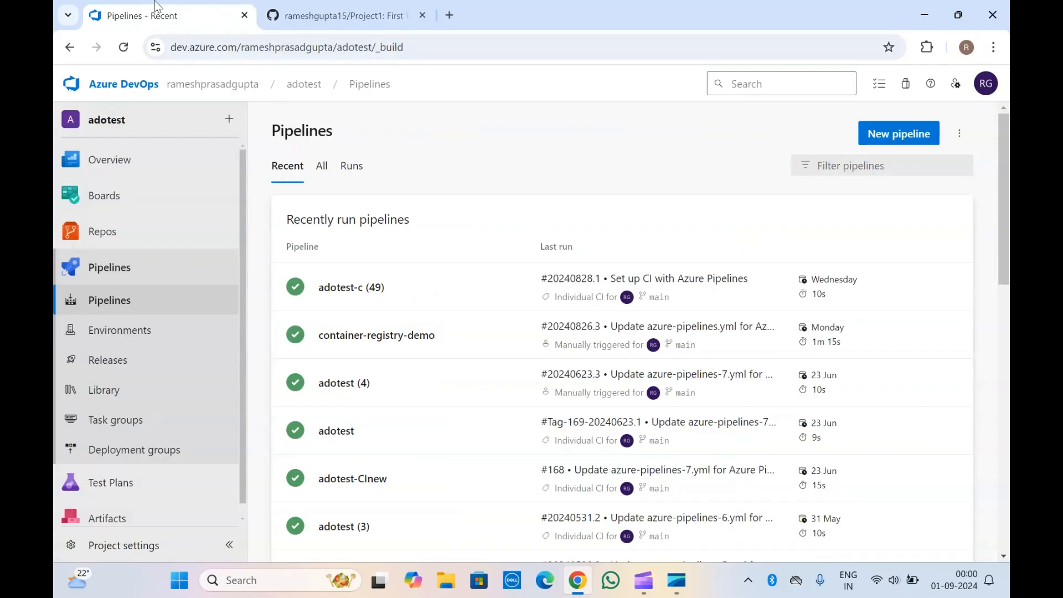
# Step: Look at the adotest project's Pipelines page and the GitHub Project1 repository in their separate browser tabs
pyautogui.click(293, 10)
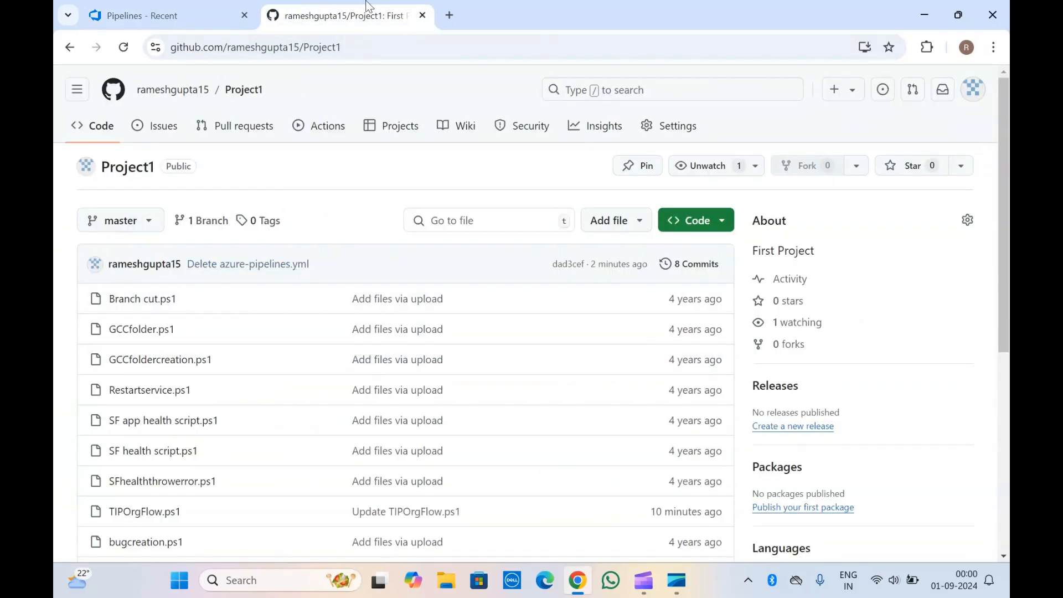
pyautogui.click(175, 8)
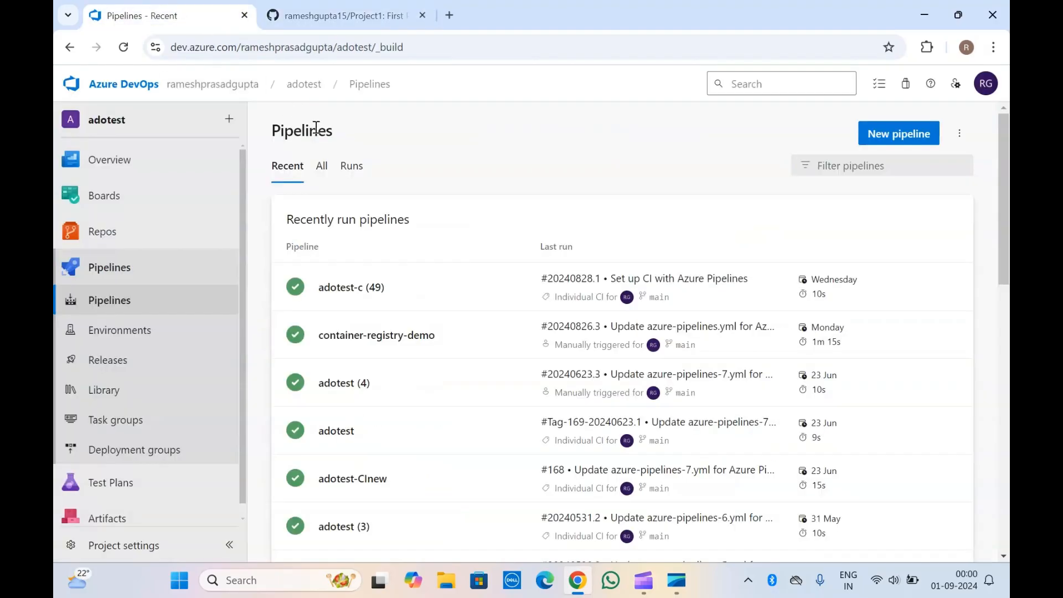
pyautogui.click(343, 15)
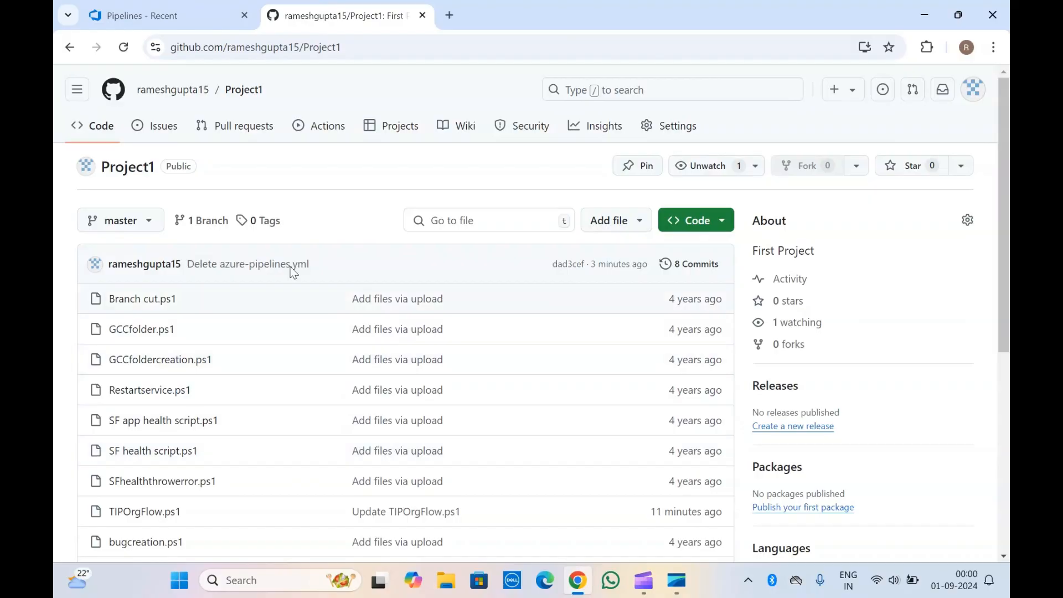
pyautogui.moveTo(268, 264)
pyautogui.click(138, 8)
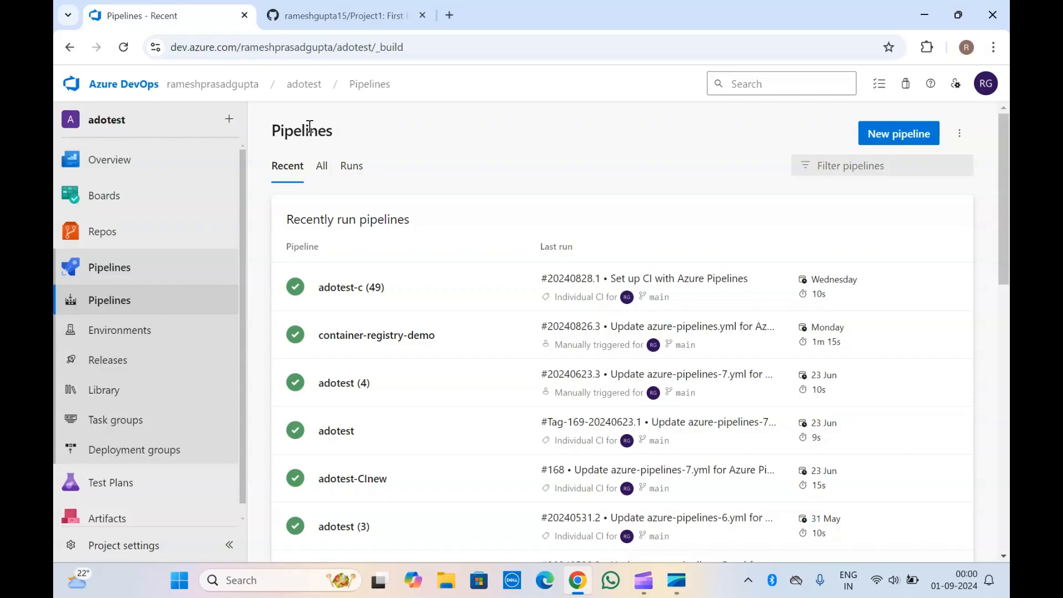
pyautogui.click(348, 11)
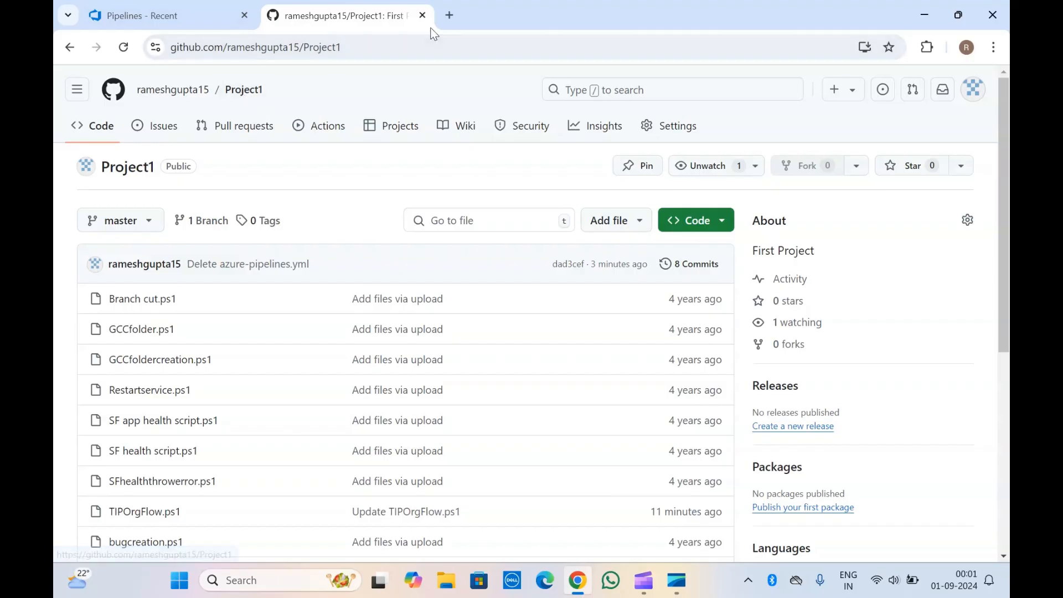
# Step: View the GitHub home dashboard at github.com in a new browser tab and close that tab again
pyautogui.click(445, 17)
pyautogui.click(351, 5)
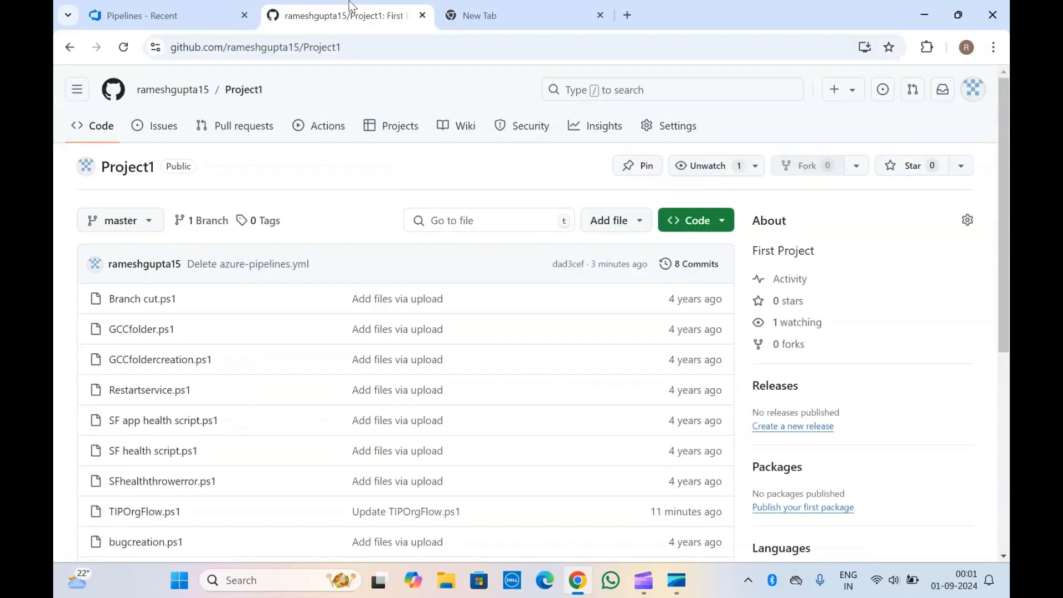
pyautogui.click(471, 16)
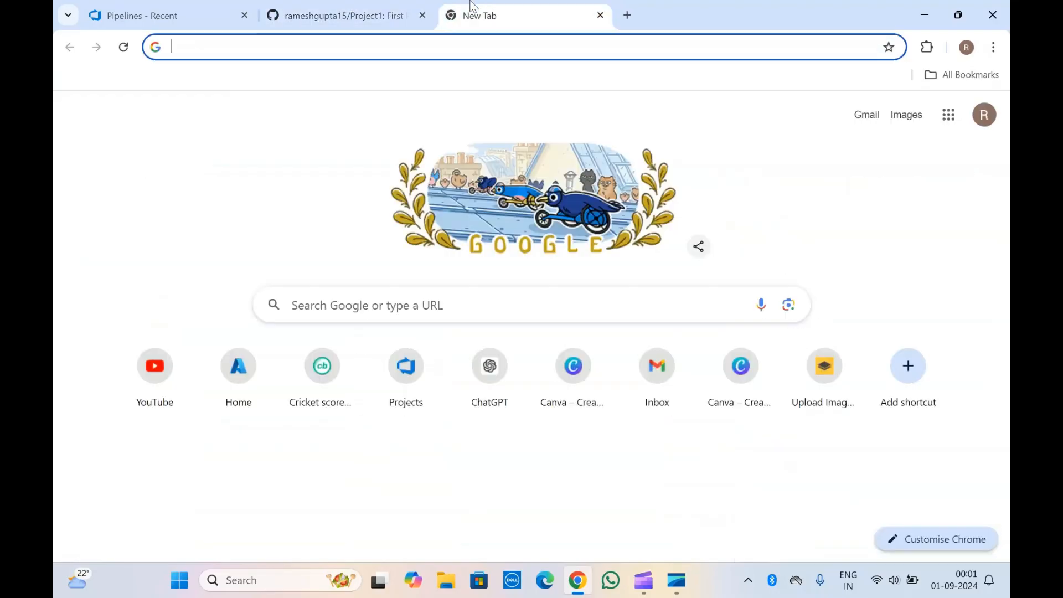
pyautogui.click(426, 51)
pyautogui.write('gi')
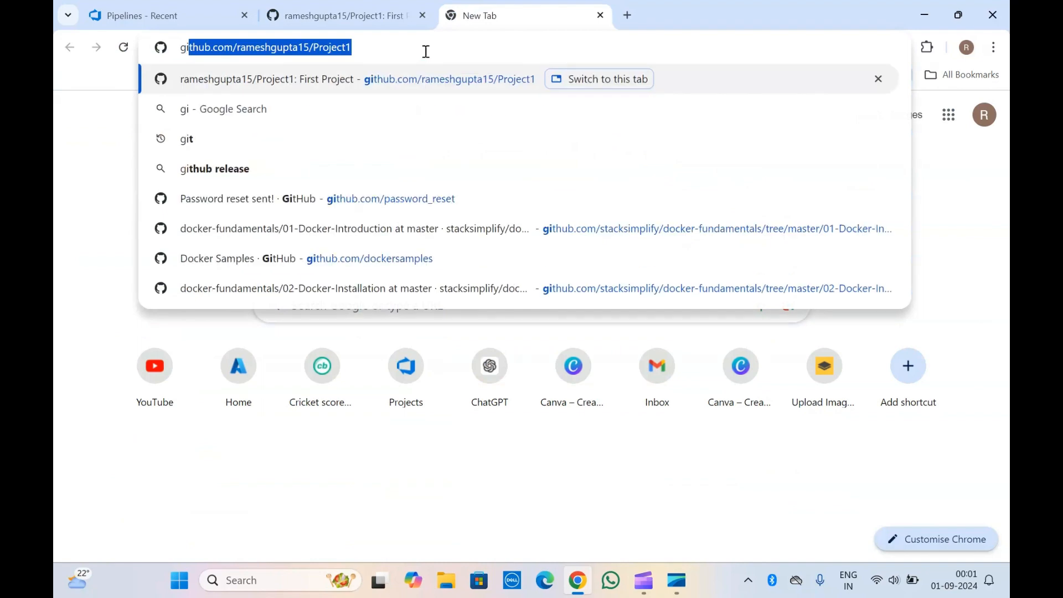
pyautogui.click(298, 268)
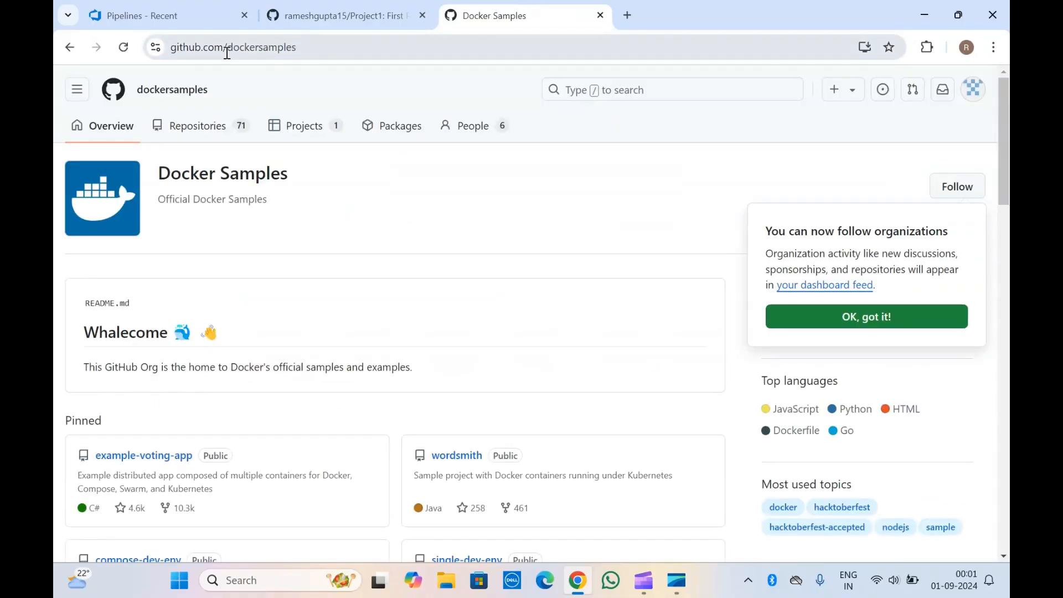
pyautogui.moveTo(224, 51); pyautogui.dragTo(338, 52)
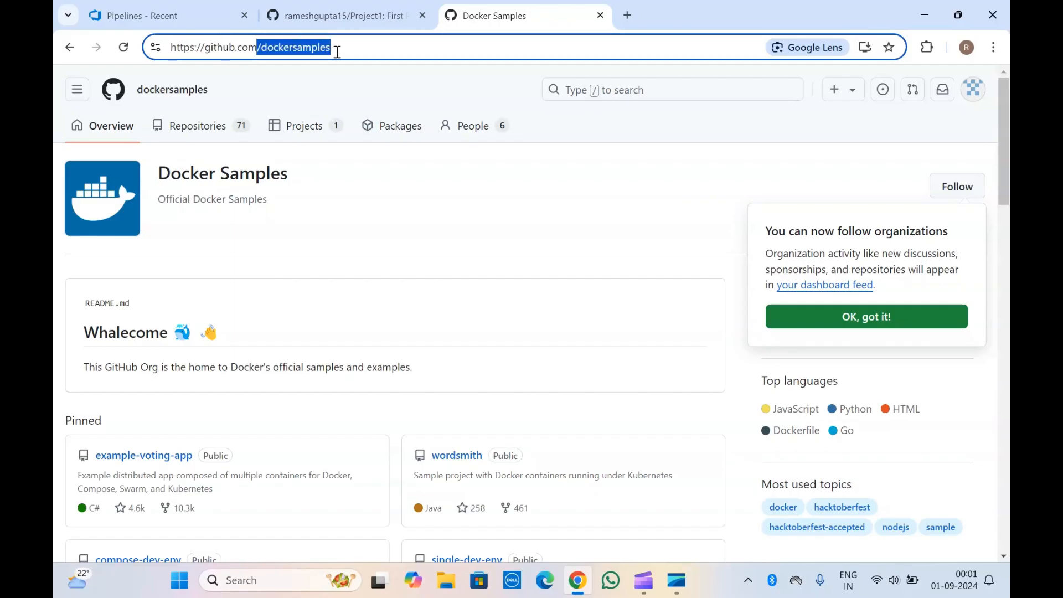
pyautogui.press('BackSpace')
pyautogui.press('Return')
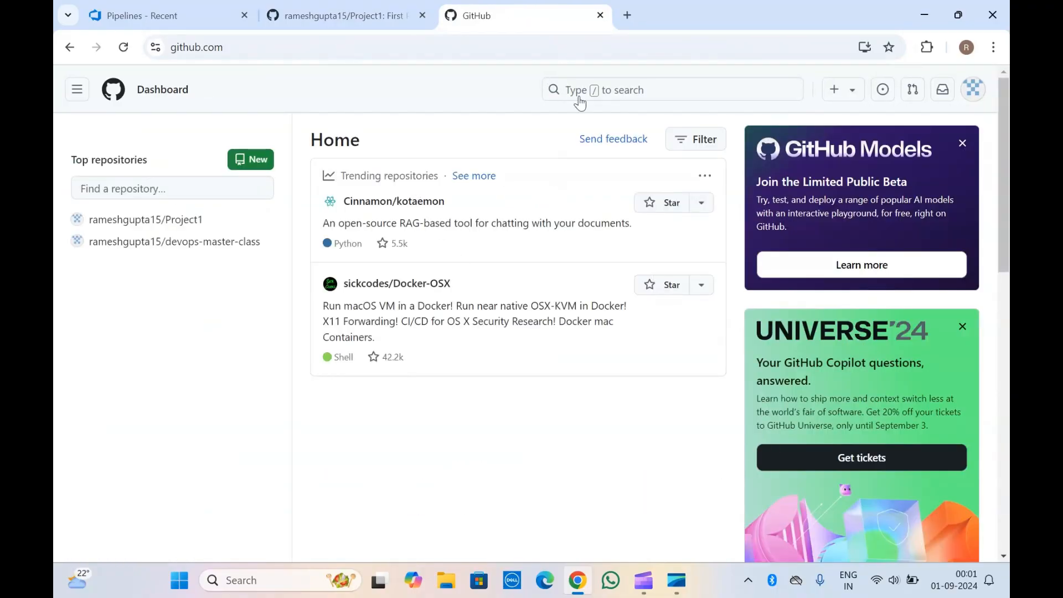
pyautogui.click(600, 15)
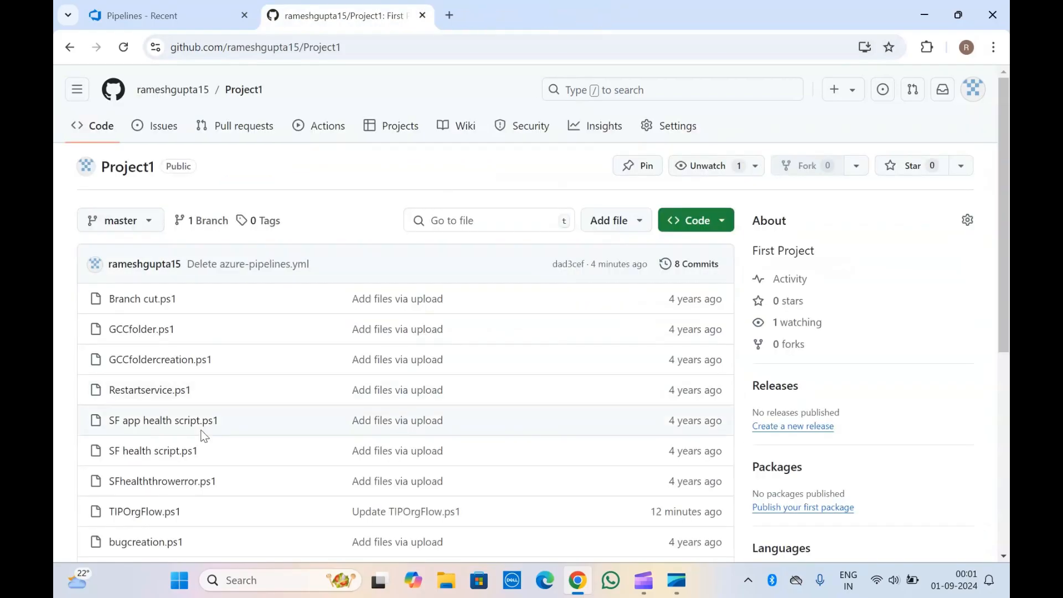
# Step: Look through the PowerShell script files listed in the GitHub Project1 repository
pyautogui.scroll(-4, 203, 436)
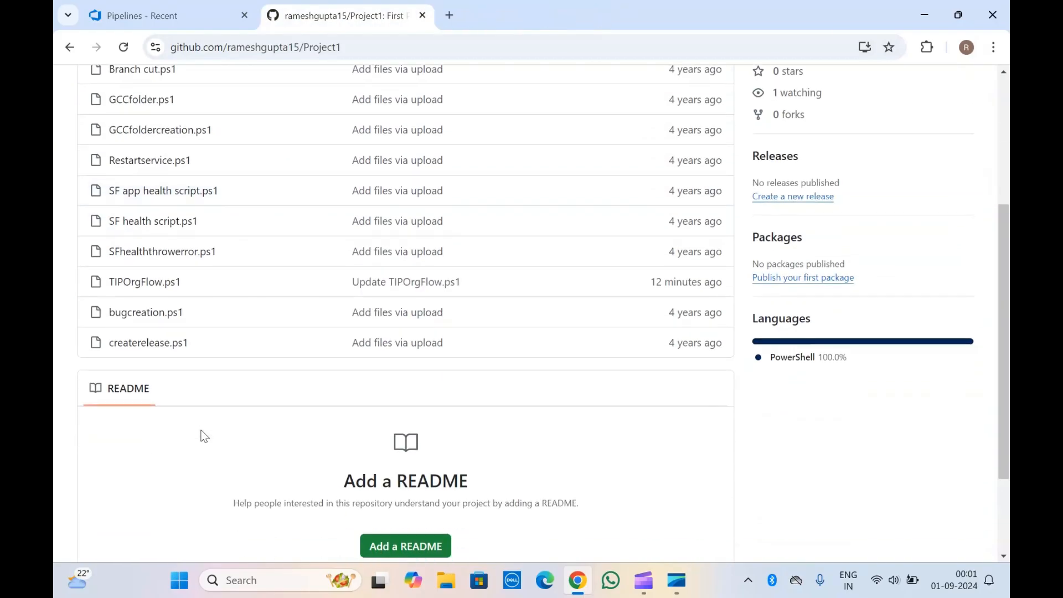
pyautogui.scroll(4, 203, 436)
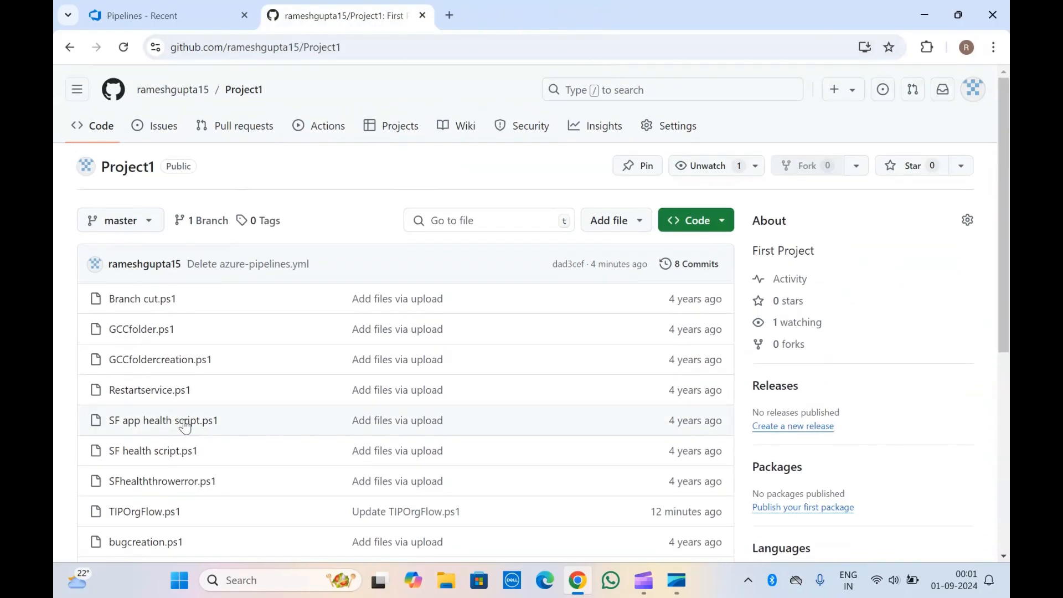
pyautogui.scroll(-5, 161, 435)
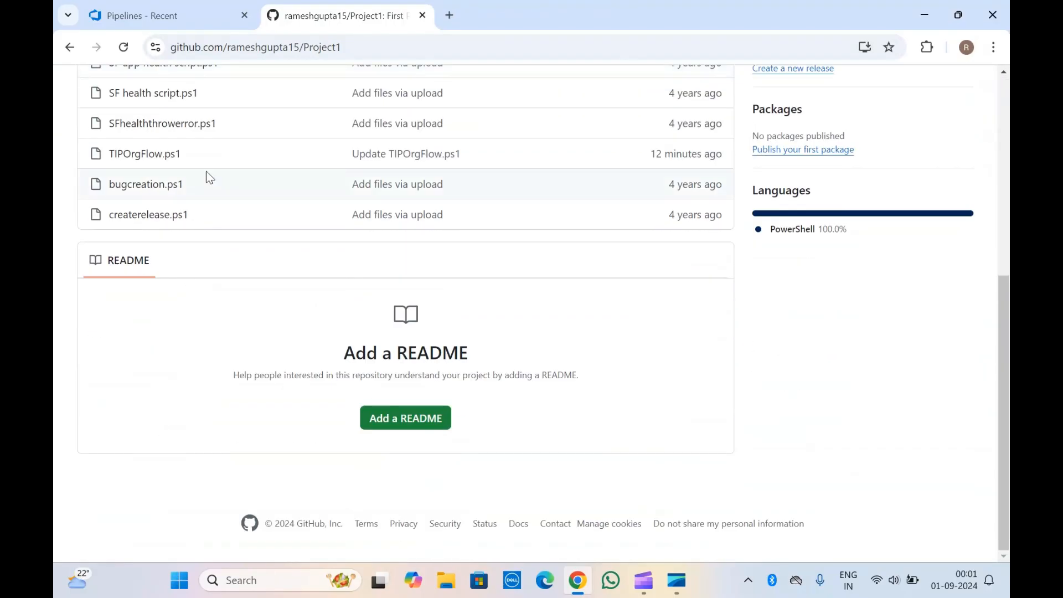
pyautogui.scroll(5, 209, 175)
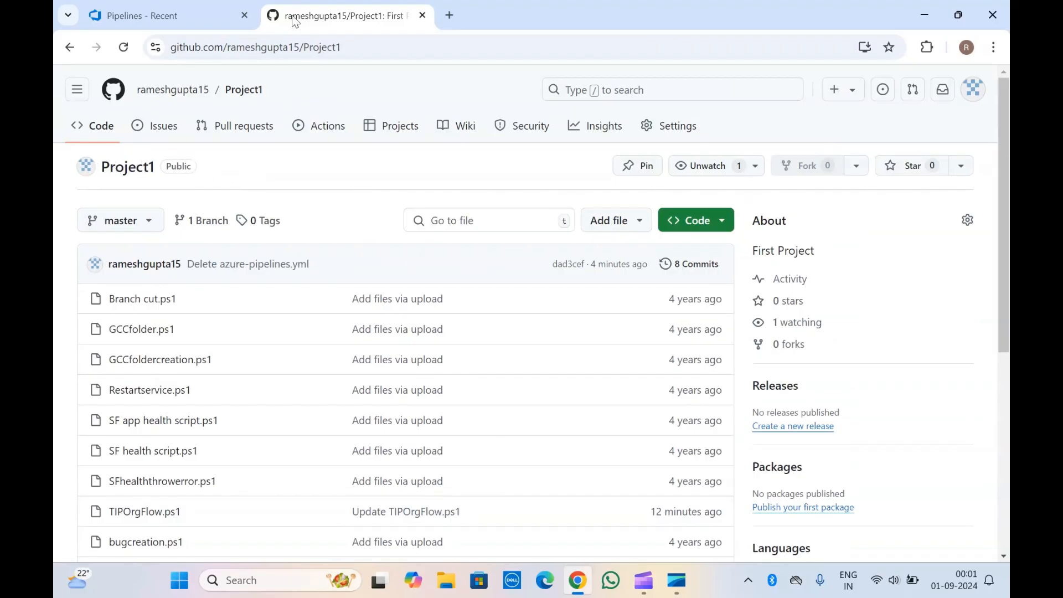
# Step: Refresh the Azure DevOps Pipelines page and start a new pipeline with GitHub as the code location
pyautogui.click(169, 8)
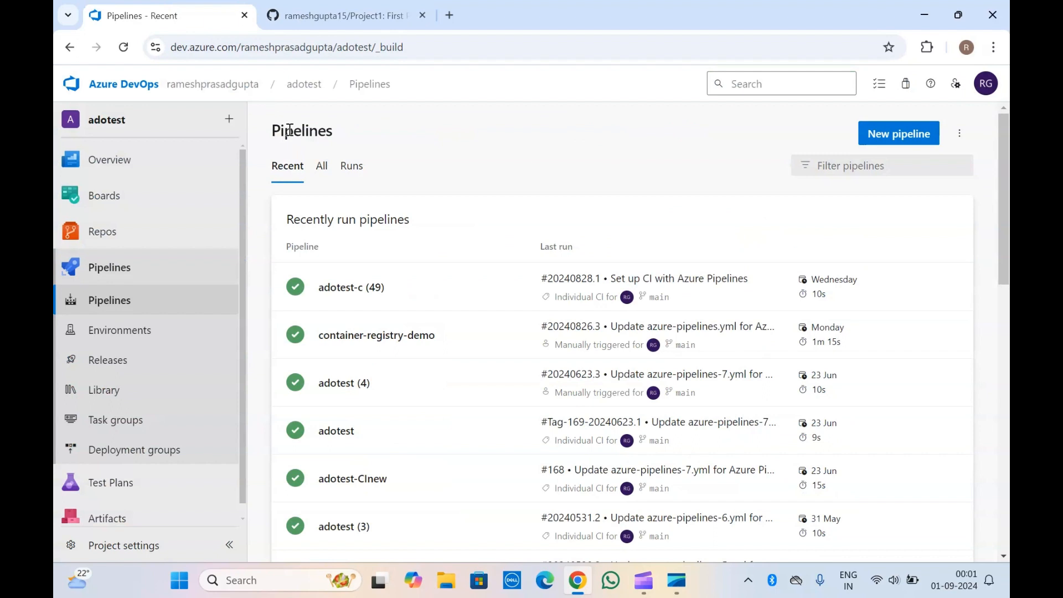
pyautogui.click(123, 47)
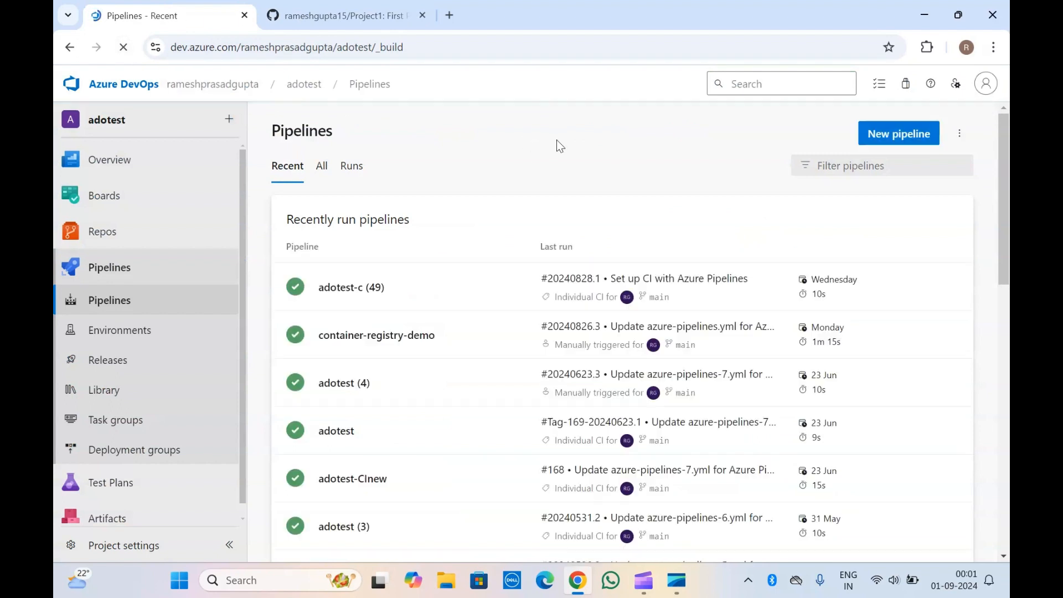
pyautogui.click(873, 126)
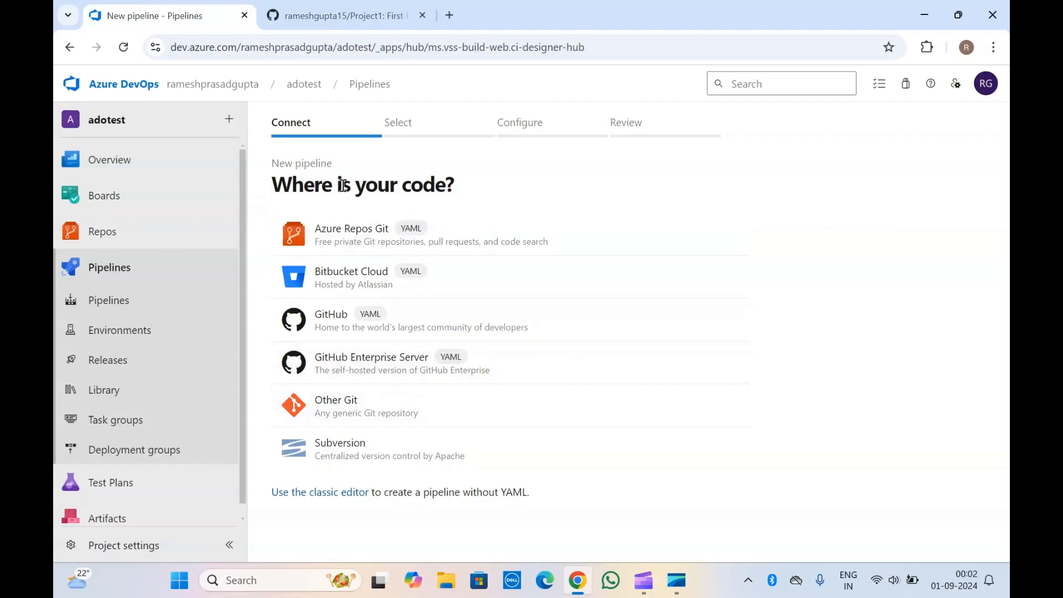
pyautogui.click(349, 320)
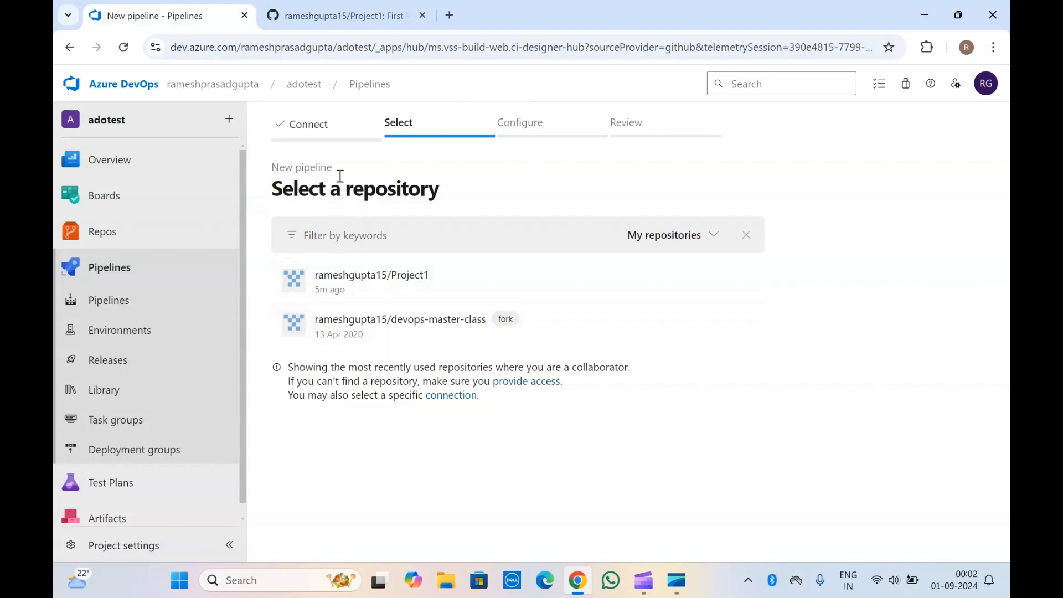
# Step: Check the account's repositories on the GitHub dashboard and reopen the Project1 repository
pyautogui.click(359, 5)
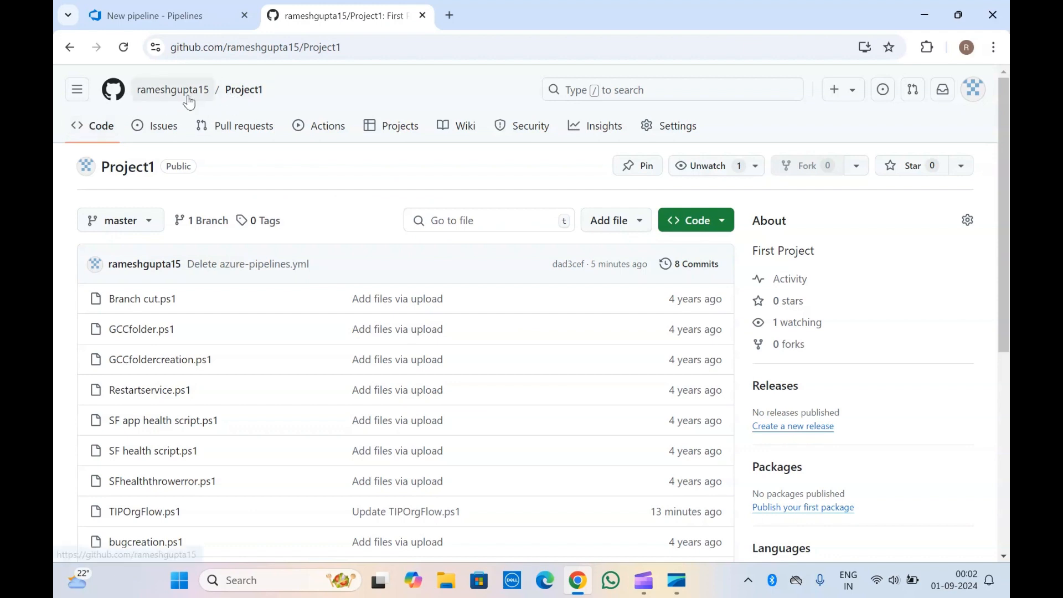
pyautogui.click(151, 98)
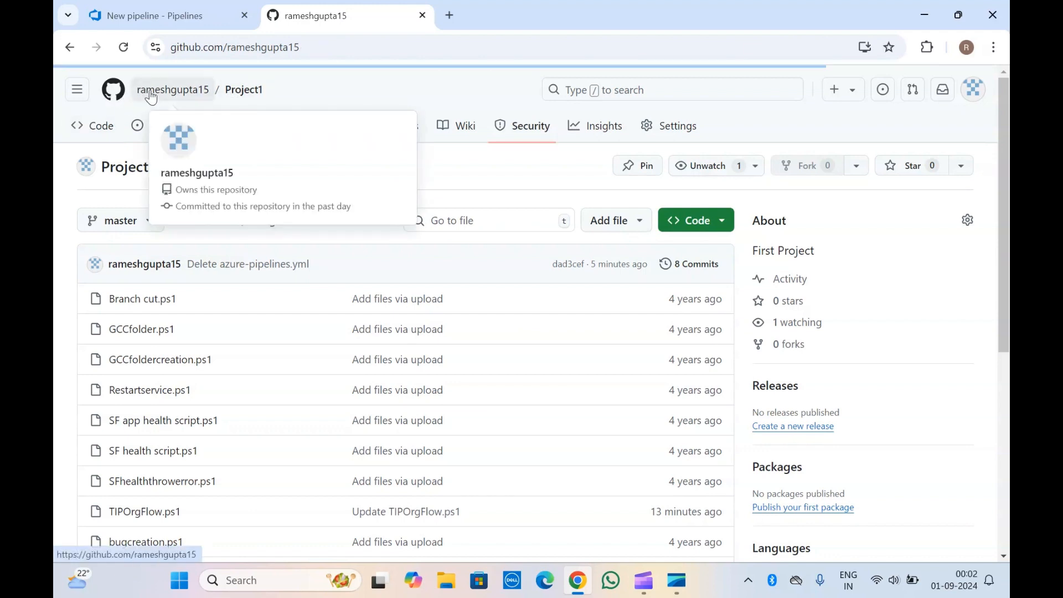
pyautogui.click(74, 96)
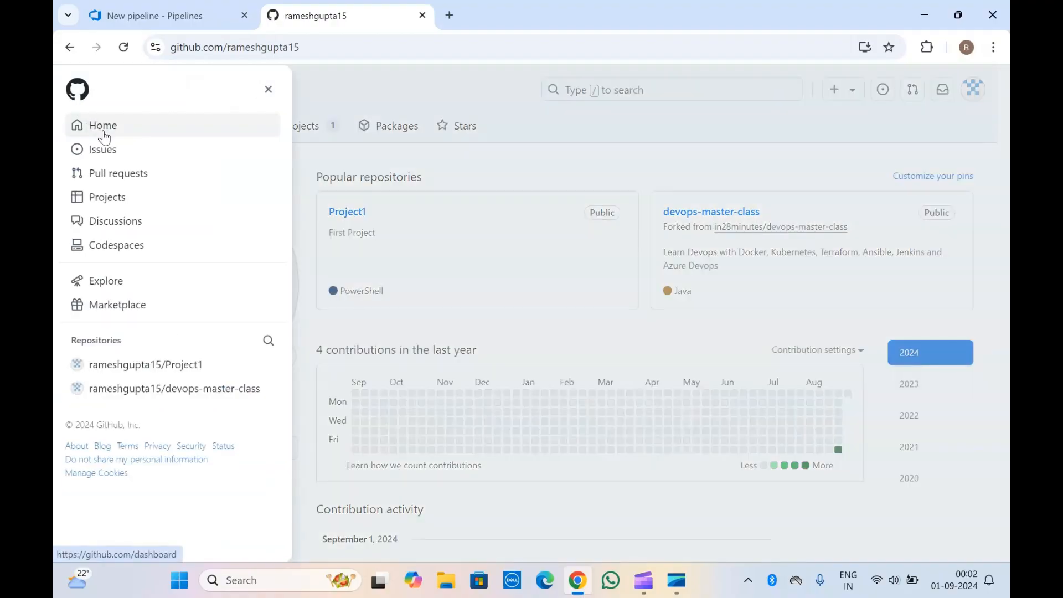
pyautogui.click(104, 137)
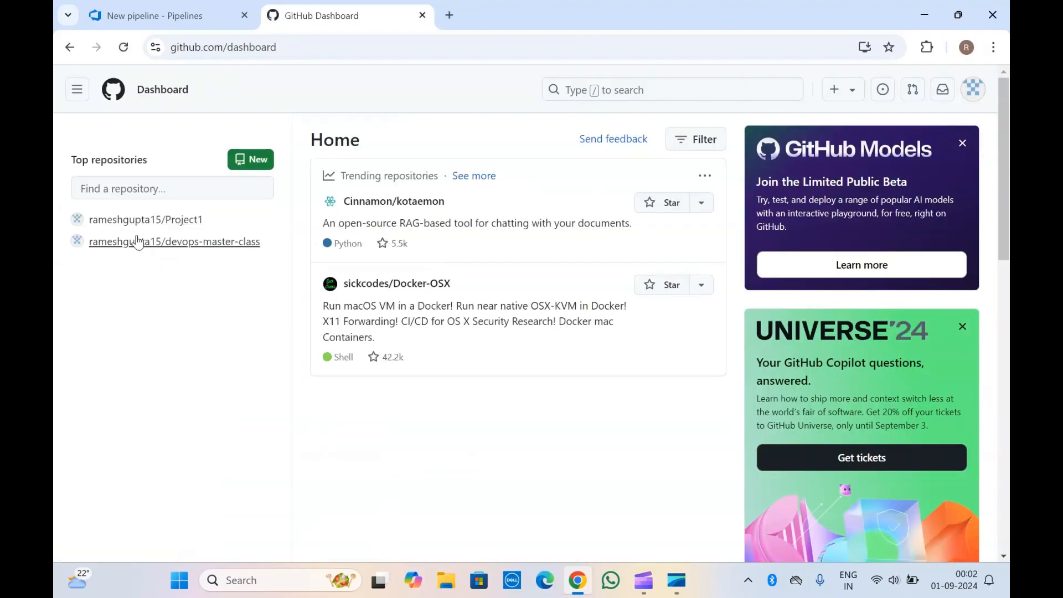
pyautogui.click(142, 226)
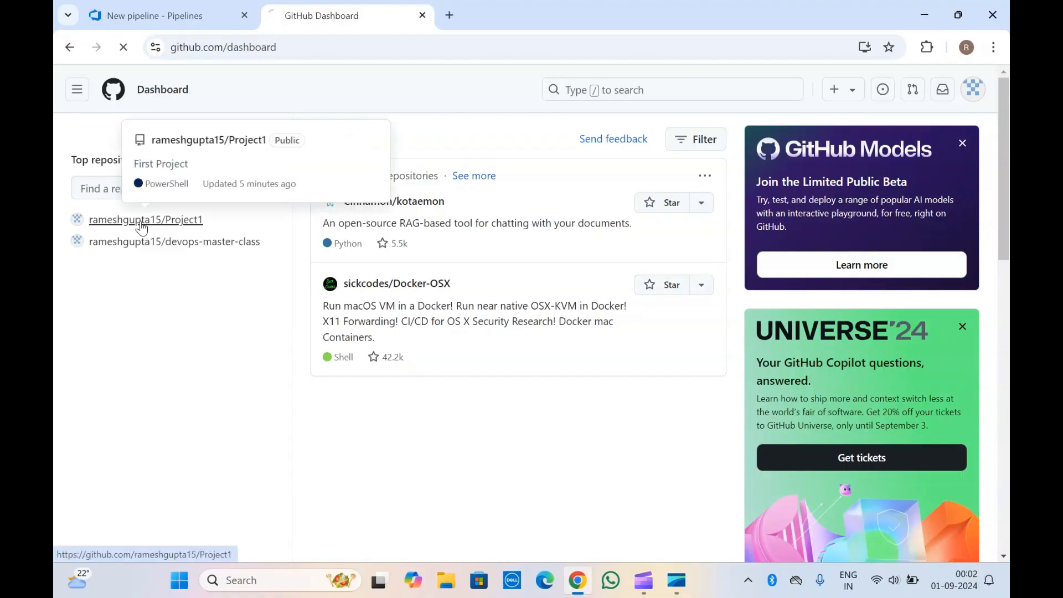
# Step: Select the Project1 repository for the new Azure DevOps pipeline
pyautogui.click(195, 5)
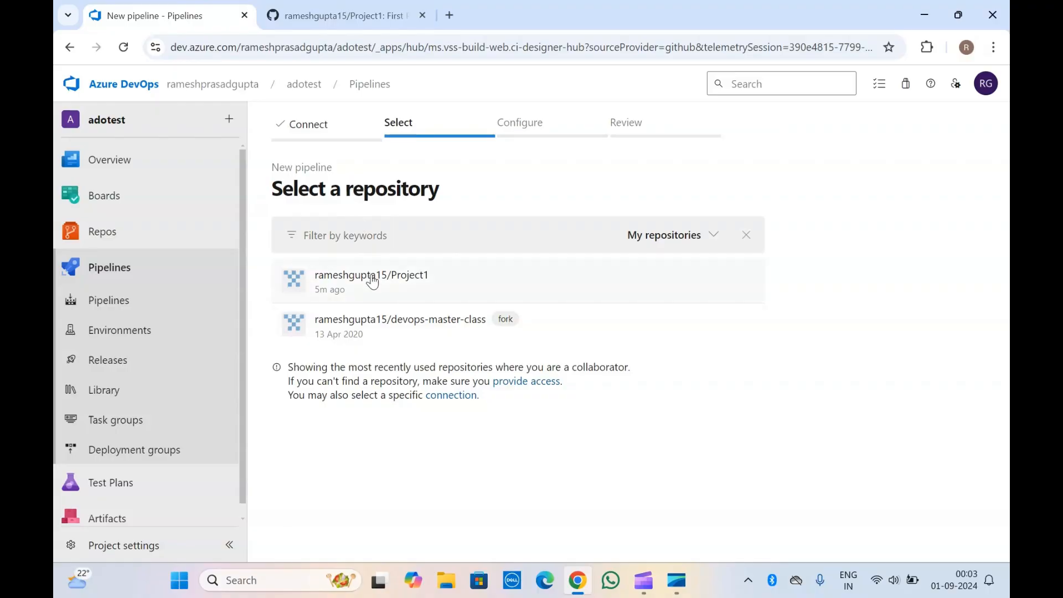
pyautogui.click(371, 277)
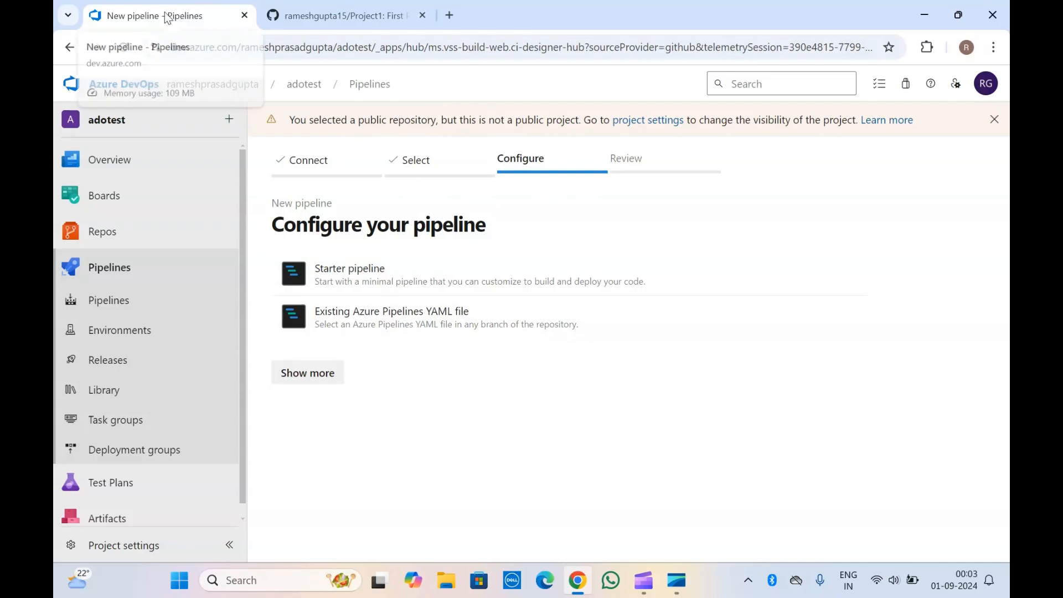
# Step: Check the Project1 file list on GitHub for an existing pipeline YAML file
pyautogui.click(327, 11)
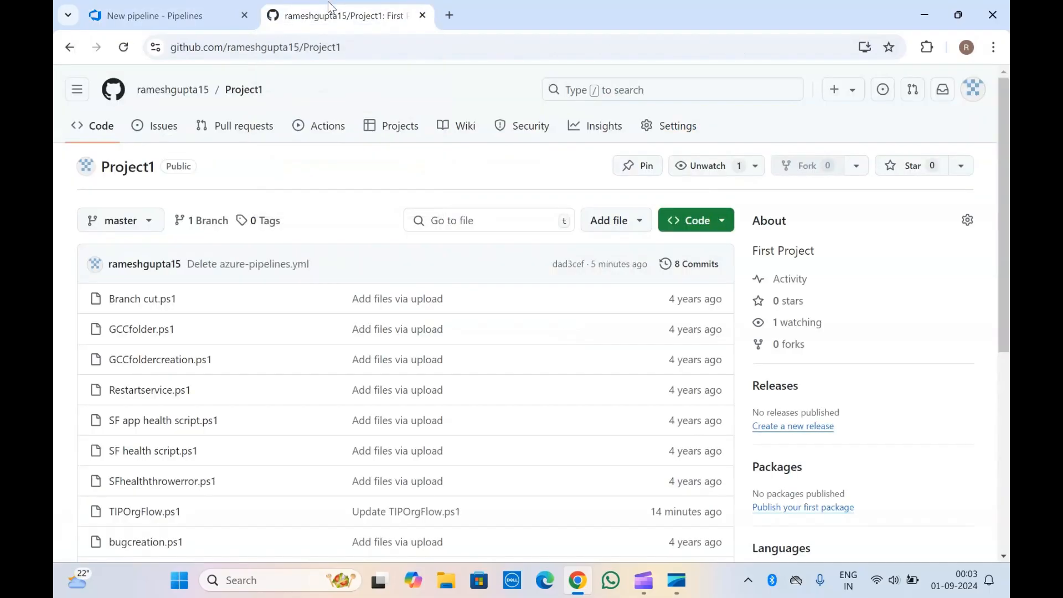
pyautogui.scroll(-10, 145, 465)
pyautogui.scroll(10, 145, 465)
pyautogui.click(164, 8)
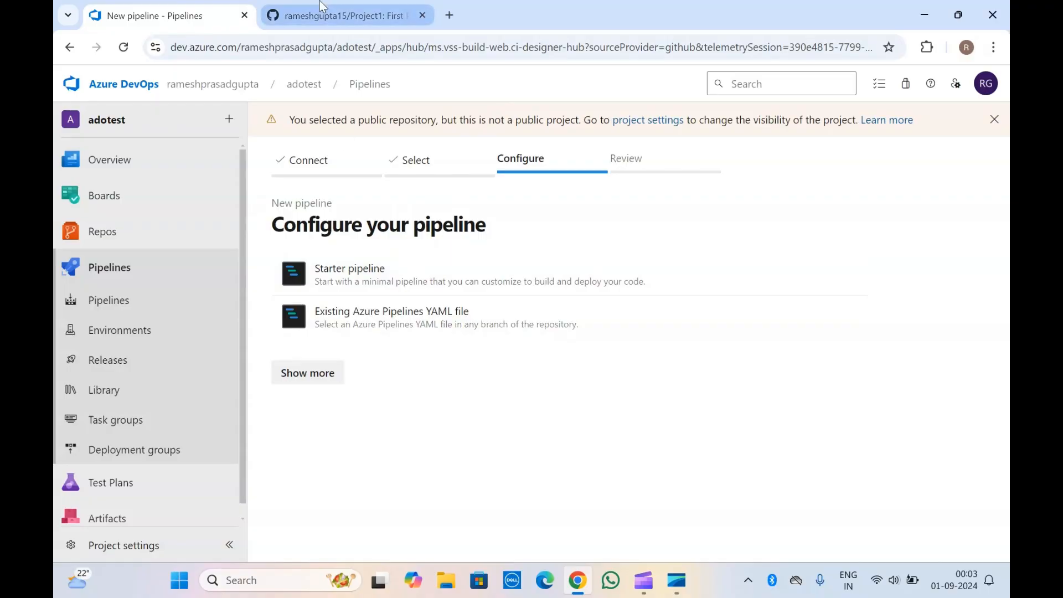
pyautogui.click(340, 16)
pyautogui.scroll(-3, 205, 443)
pyautogui.scroll(-3, 204, 467)
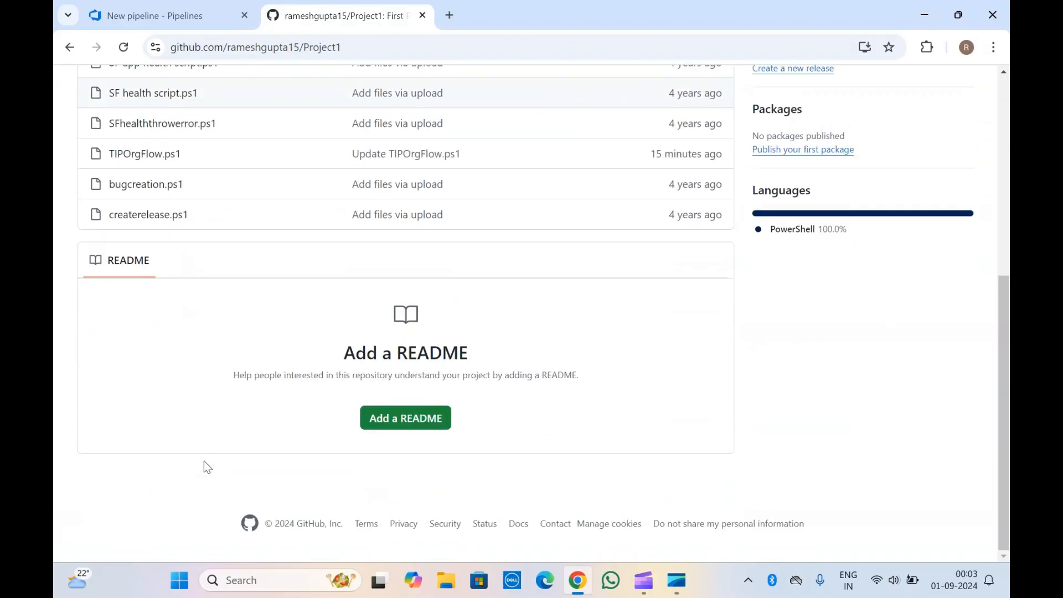
pyautogui.scroll(10, 204, 467)
# Step: Expand the pipeline template list in Azure DevOps and configure the new pipeline with the Starter pipeline template
pyautogui.click(174, 6)
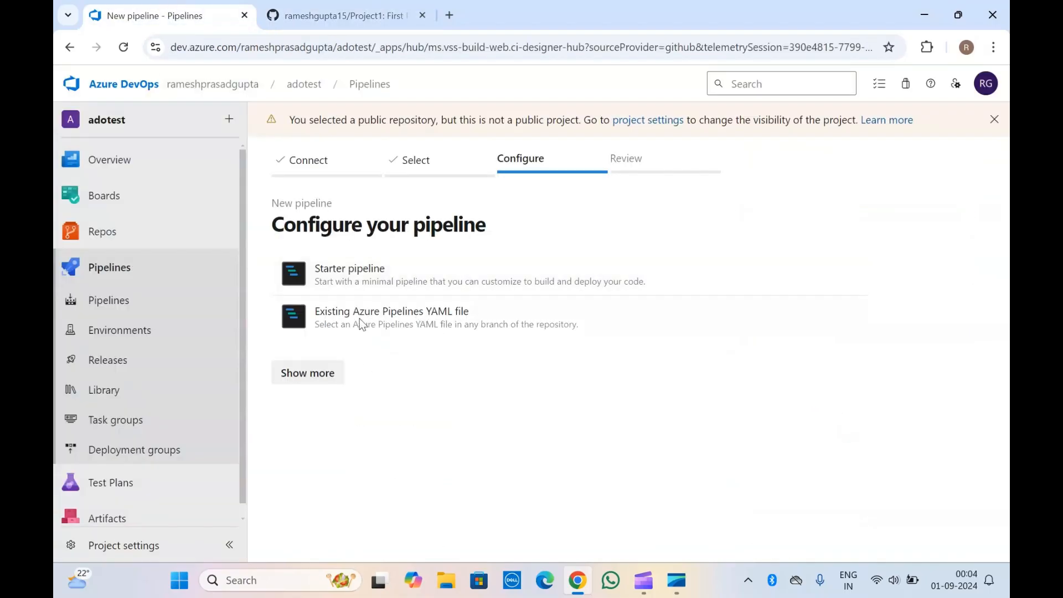
pyautogui.click(310, 373)
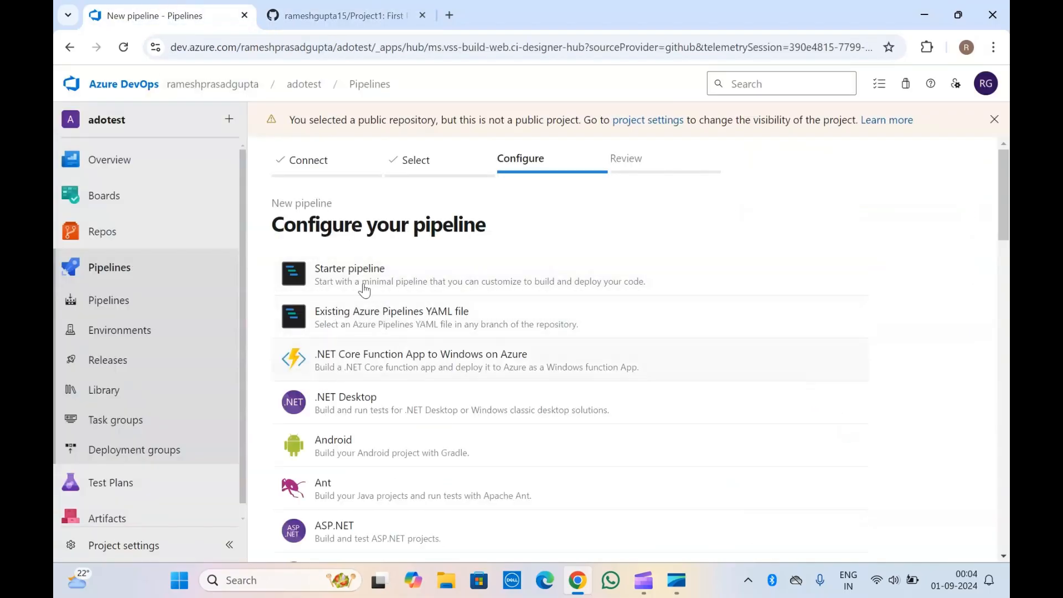
pyautogui.scroll(-7, 401, 467)
pyautogui.scroll(4, 402, 469)
pyautogui.scroll(3, 402, 470)
pyautogui.click(386, 278)
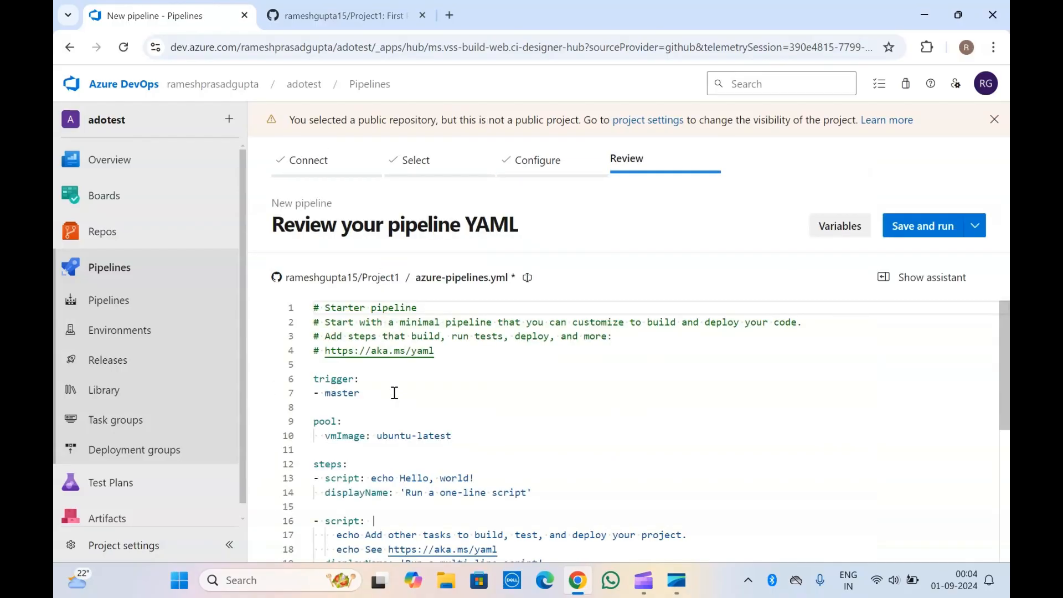
# Step: Review the trigger, pool and script steps in the starter azure-pipelines.yml, placing the cursor on the blank line below the master trigger
pyautogui.click(393, 392)
pyautogui.scroll(-1, 394, 392)
pyautogui.scroll(1, 394, 393)
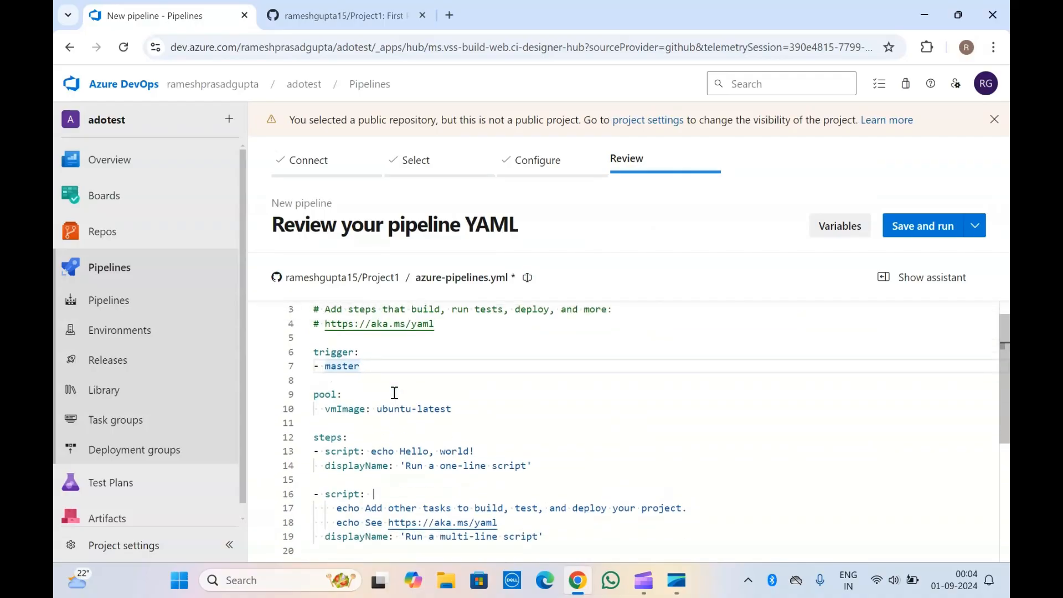
pyautogui.click(355, 380)
pyautogui.scroll(1, 355, 379)
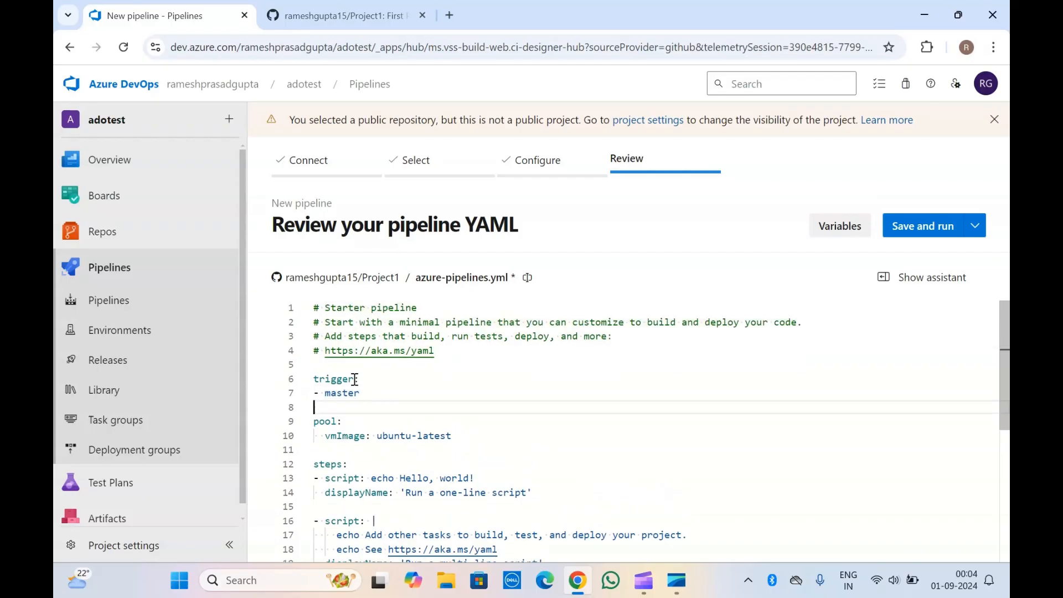
# Step: Review the whole starter azure-pipelines.yml and check the Project1 file list on GitHub before saving
pyautogui.scroll(-5, 380, 465)
pyautogui.scroll(5, 383, 465)
pyautogui.click(351, 463)
pyautogui.scroll(-3, 352, 463)
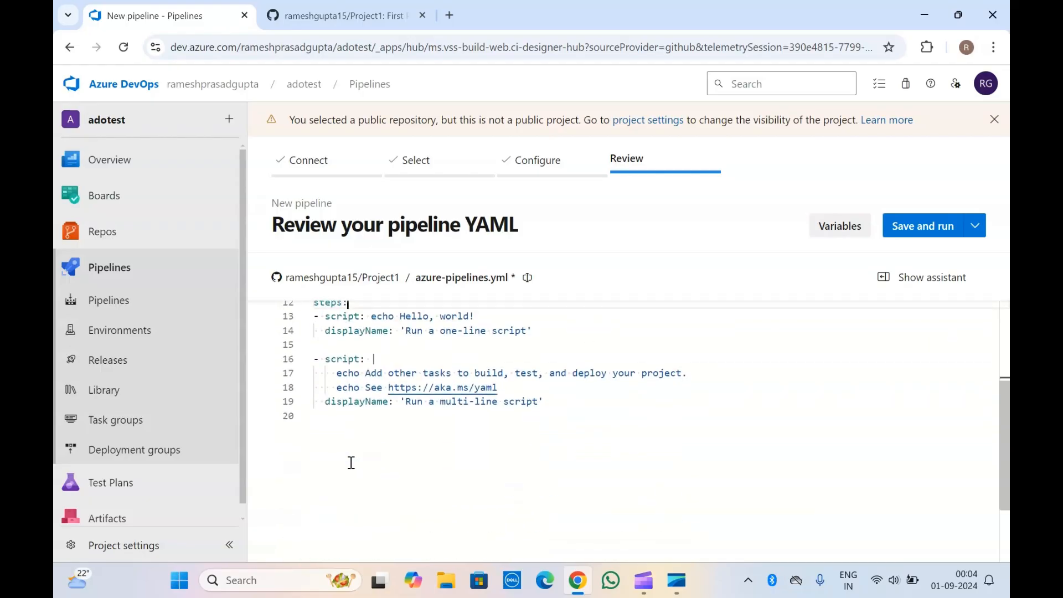
pyautogui.scroll(3, 351, 463)
pyautogui.click(350, 369)
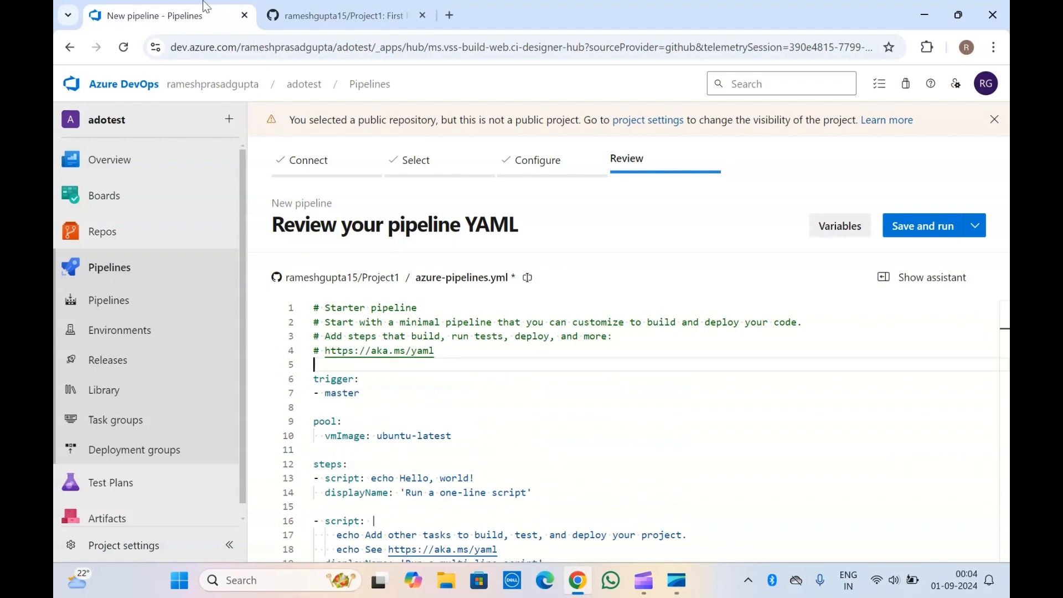
pyautogui.click(338, 15)
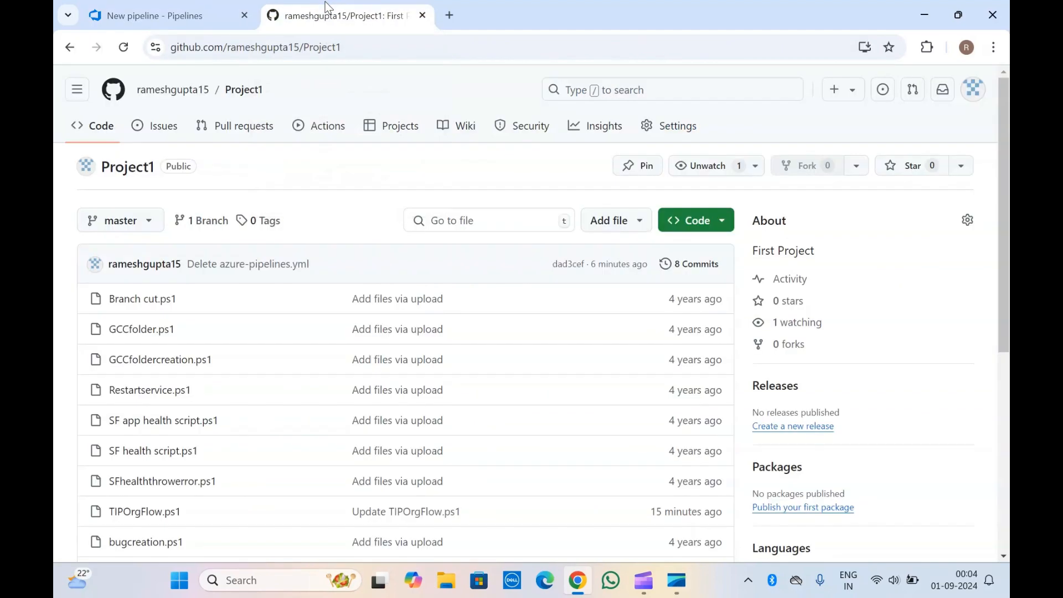
pyautogui.click(181, 8)
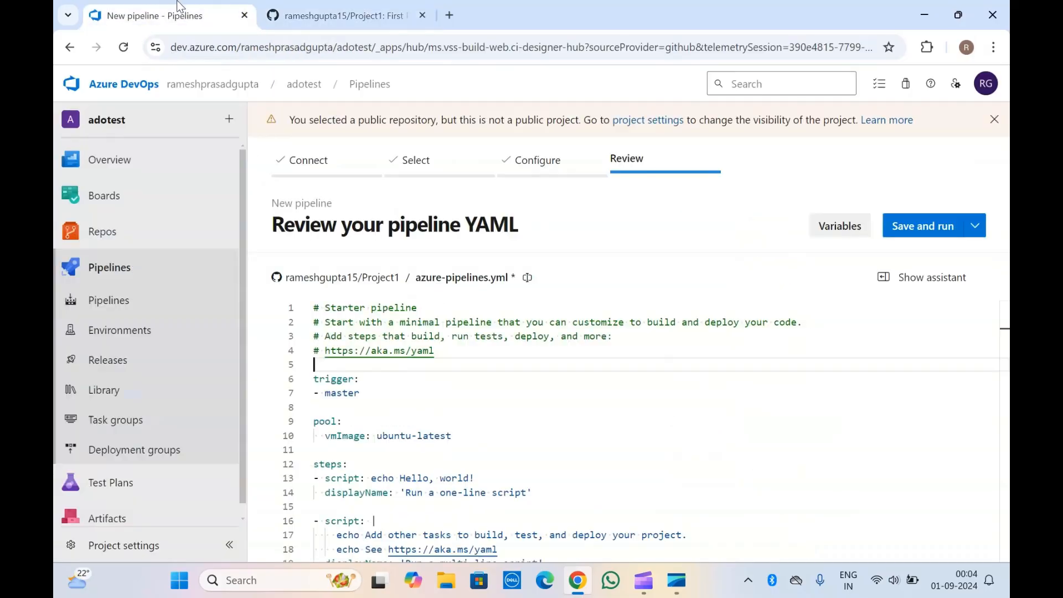
# Step: Save and run the pipeline, committing azure-pipelines.yml directly to the master branch with the message "Set up CI with Azure Pipelines"
pyautogui.click(916, 232)
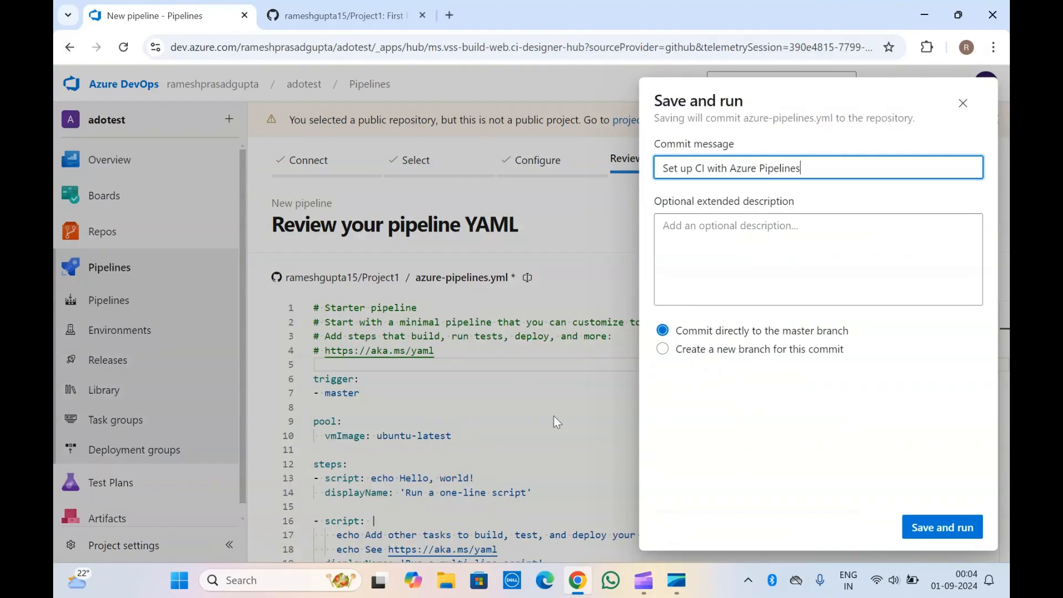
pyautogui.click(964, 110)
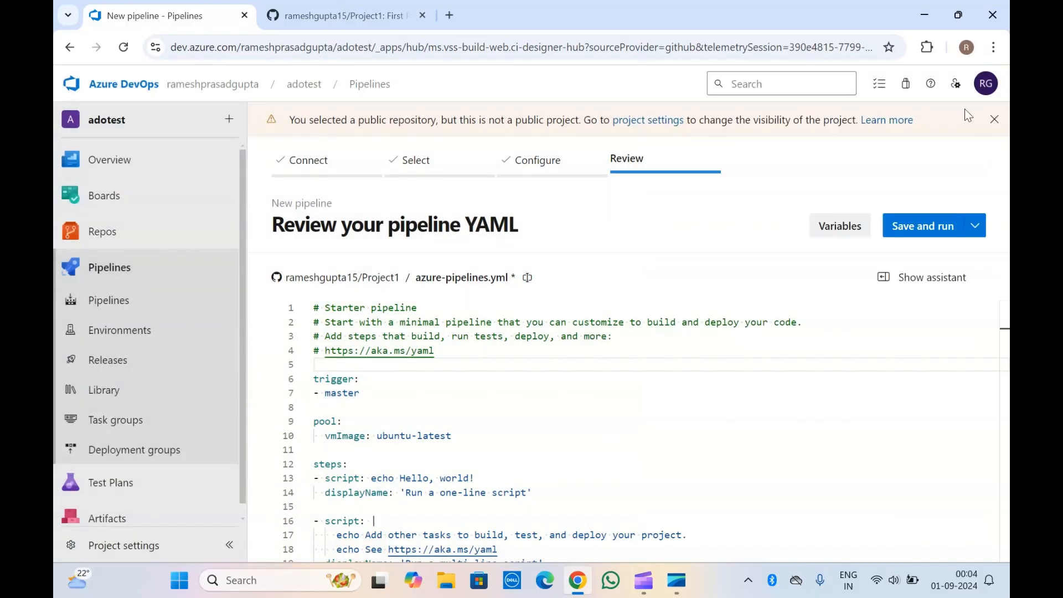
pyautogui.scroll(-3, 485, 462)
pyautogui.click(393, 399)
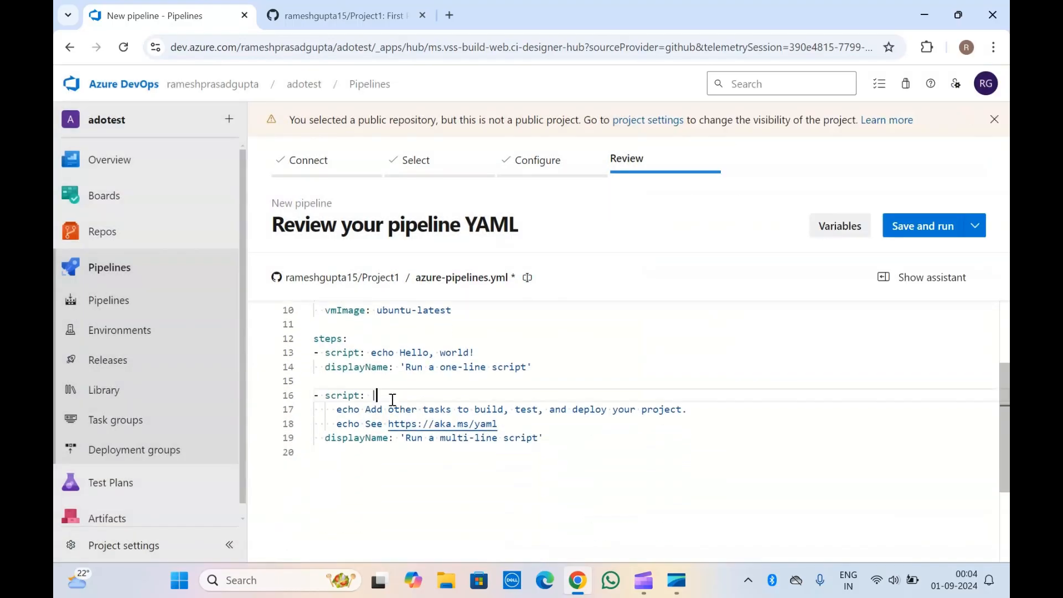
pyautogui.scroll(3, 520, 392)
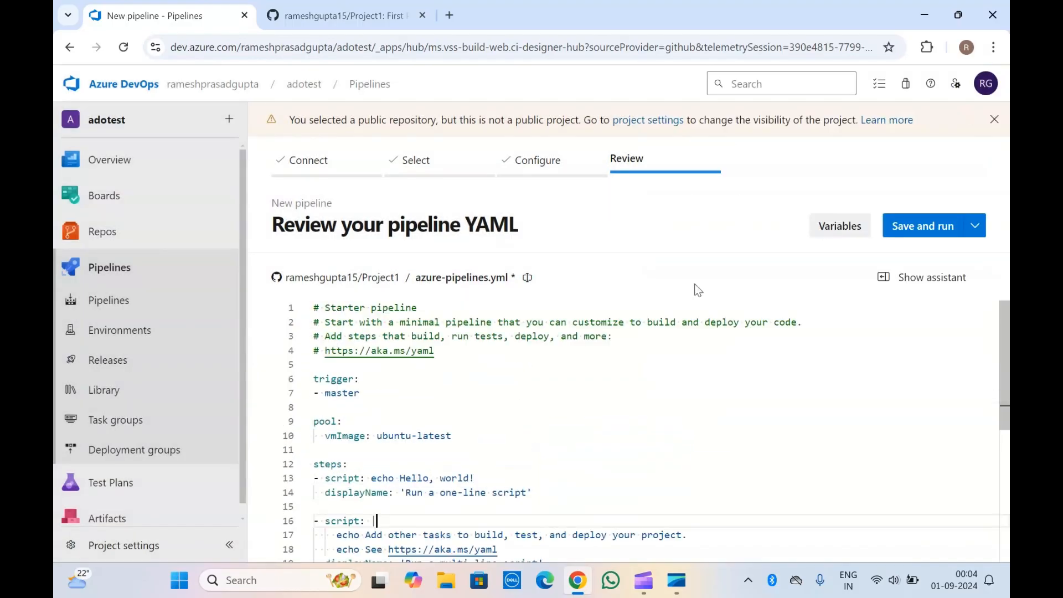
pyautogui.click(918, 223)
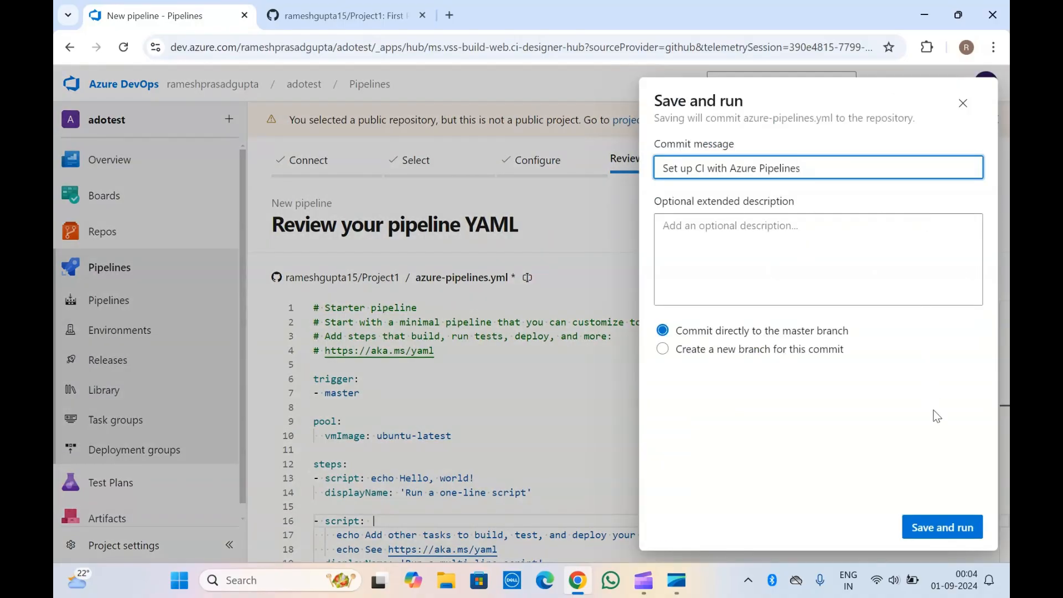
pyautogui.click(944, 534)
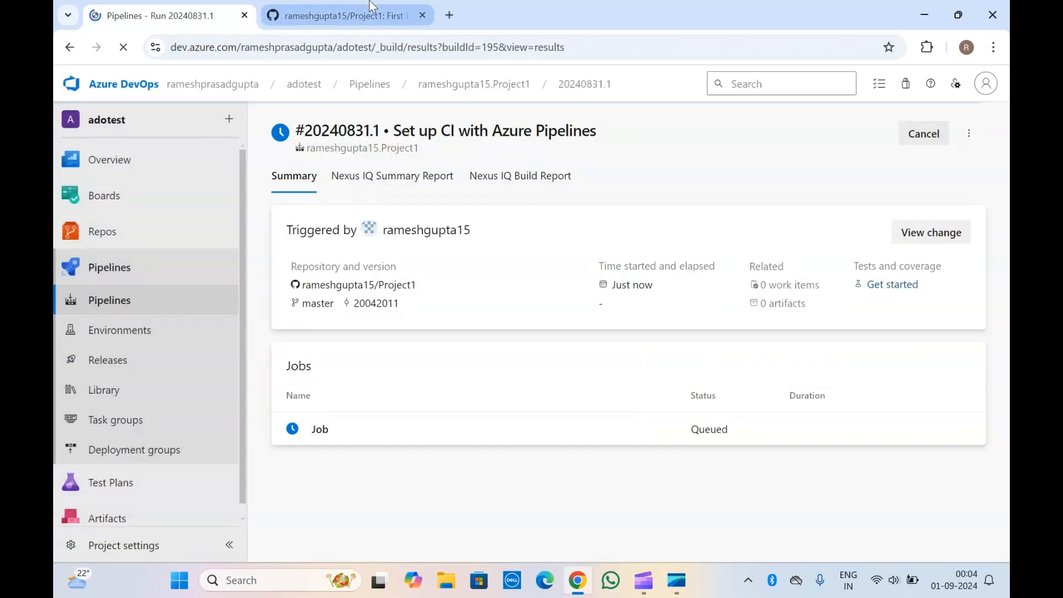
# Step: Check the job log of the new run and the pipeline's runs list, ending on the run summary
pyautogui.click(372, 7)
pyautogui.click(232, 7)
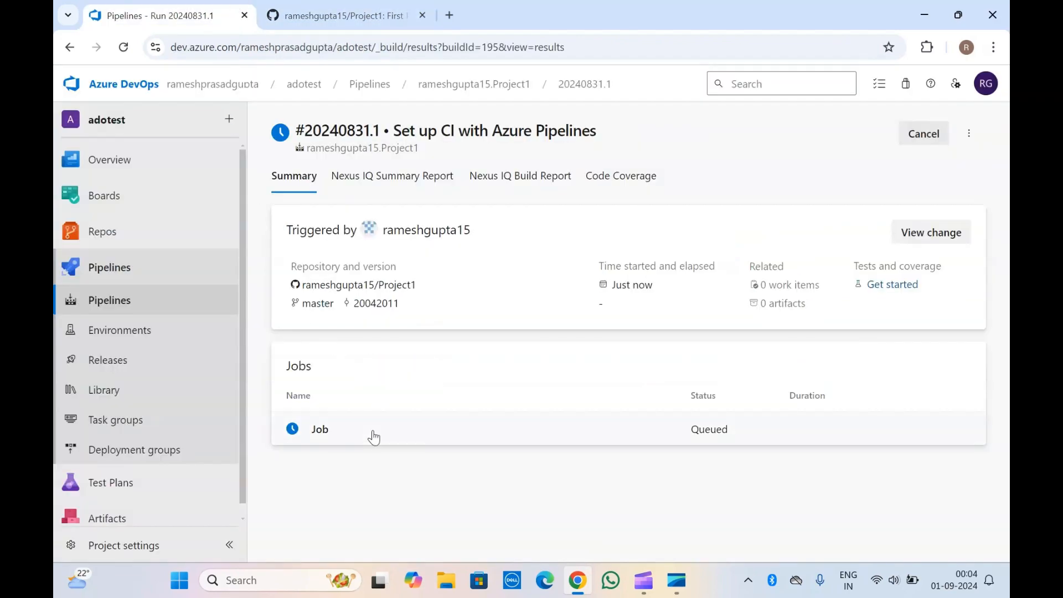
pyautogui.click(374, 435)
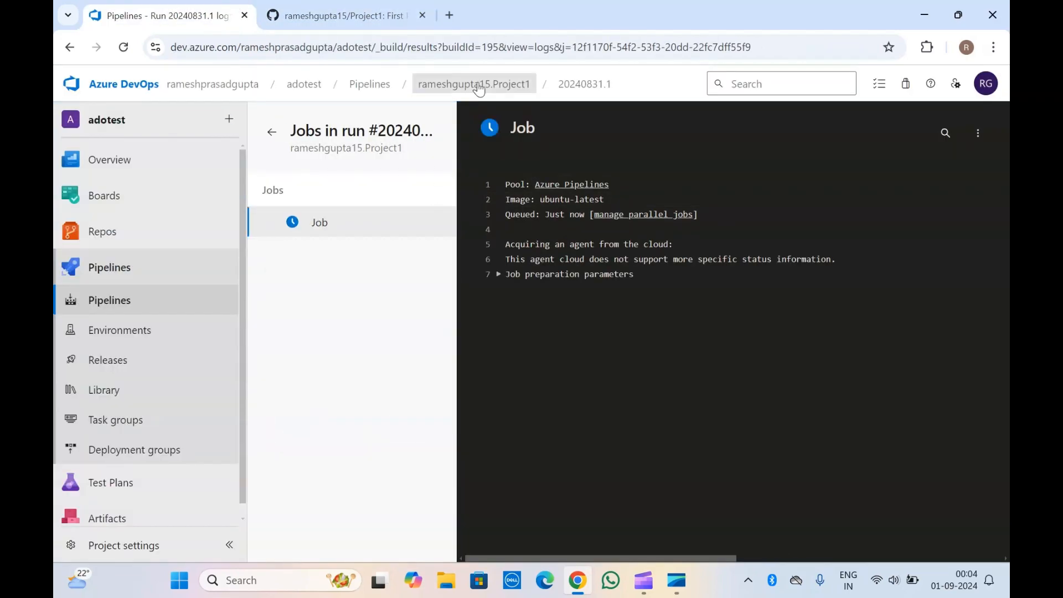
pyautogui.click(479, 85)
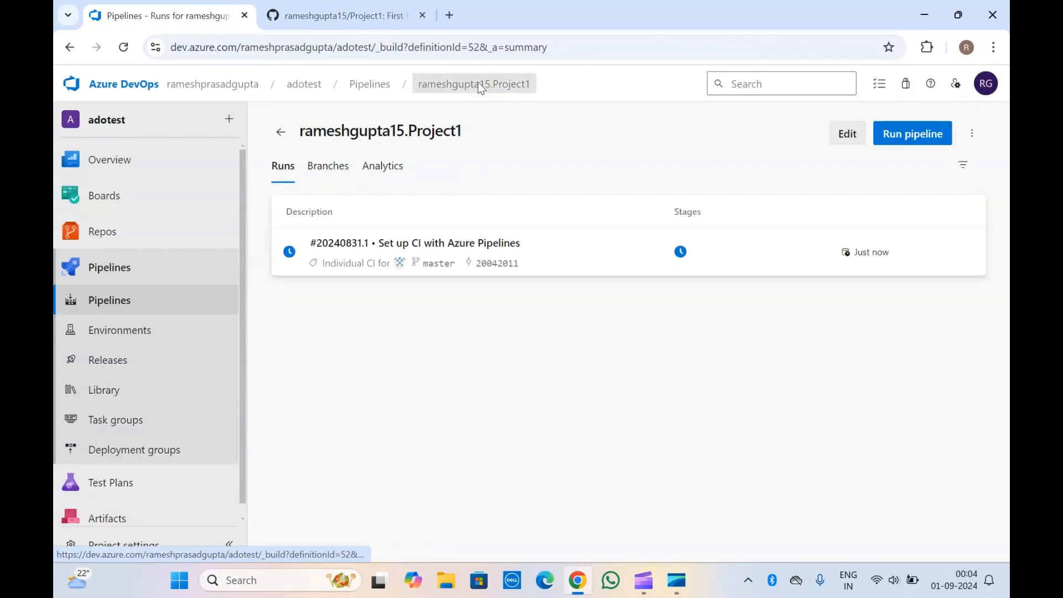
pyautogui.click(671, 250)
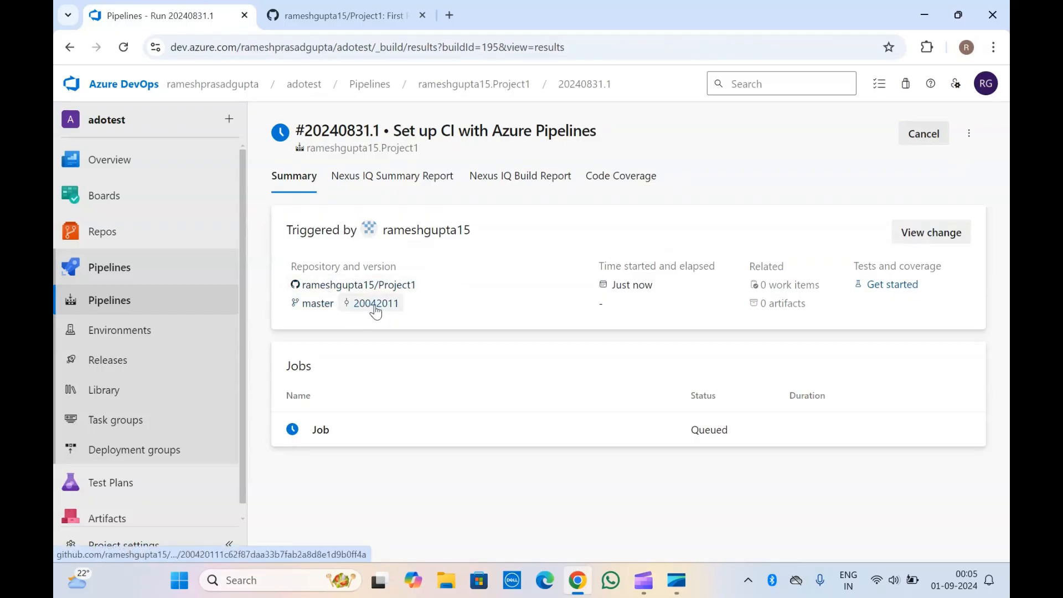
# Step: Examine the run's linked GitHub commit and its azure-pipelines.yml changes, and return to the run summary
pyautogui.click(375, 307)
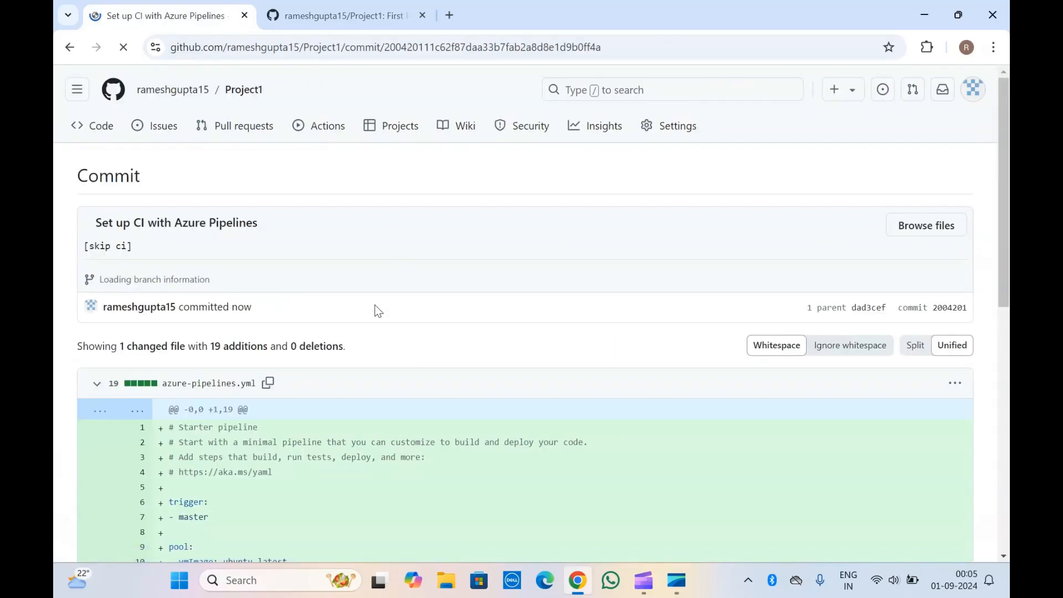
pyautogui.scroll(-5, 268, 454)
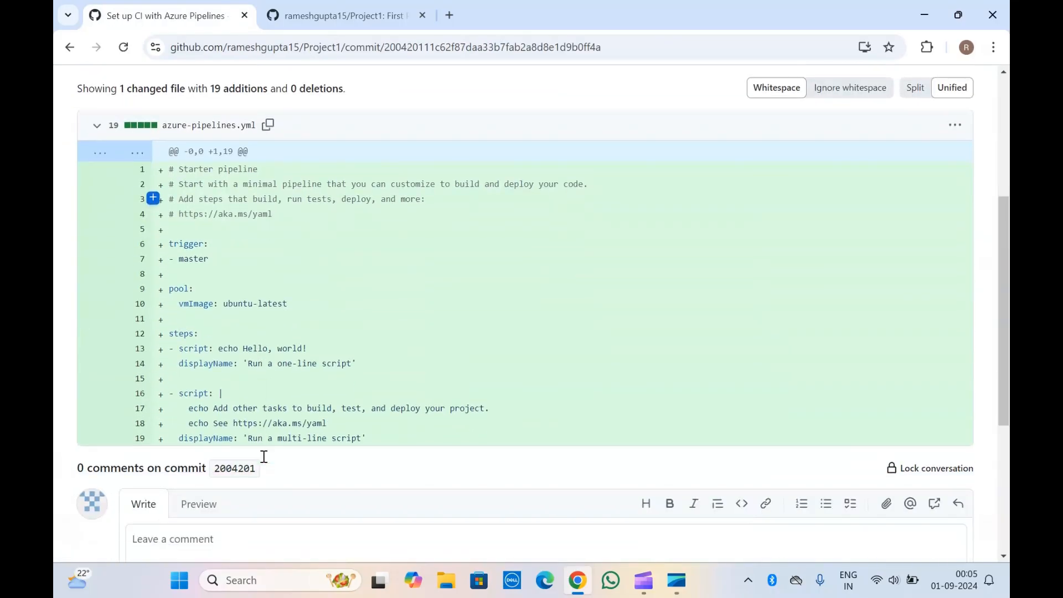
pyautogui.scroll(5, 268, 251)
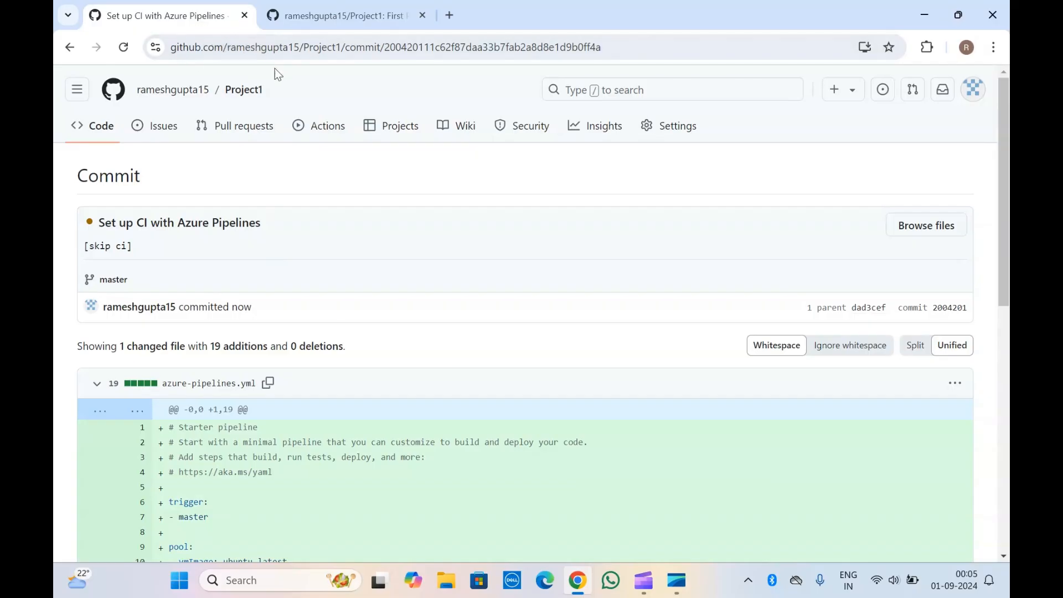
pyautogui.click(195, 47)
pyautogui.click(195, 46)
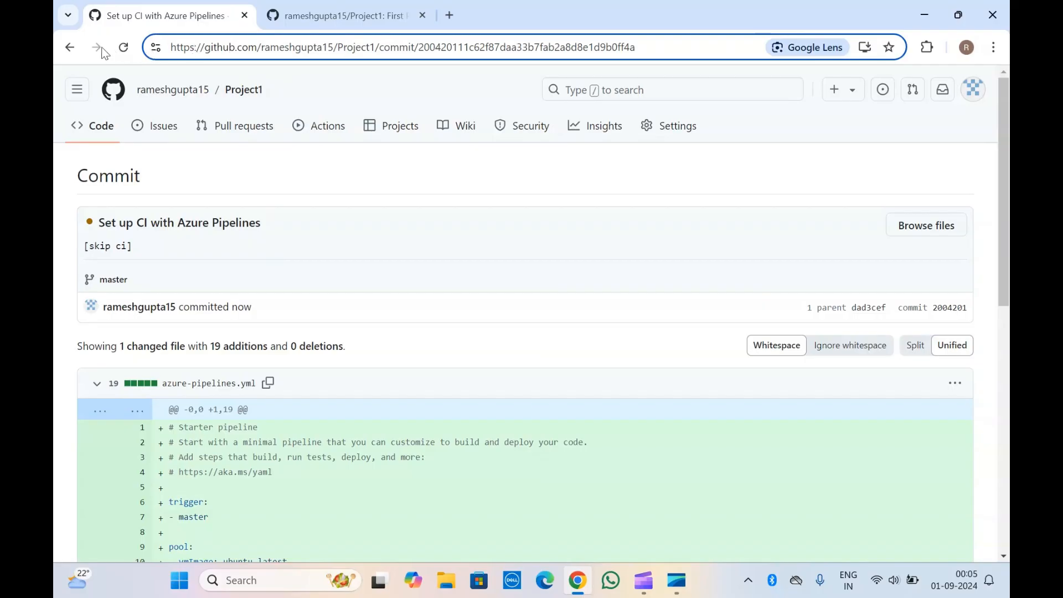
pyautogui.click(70, 46)
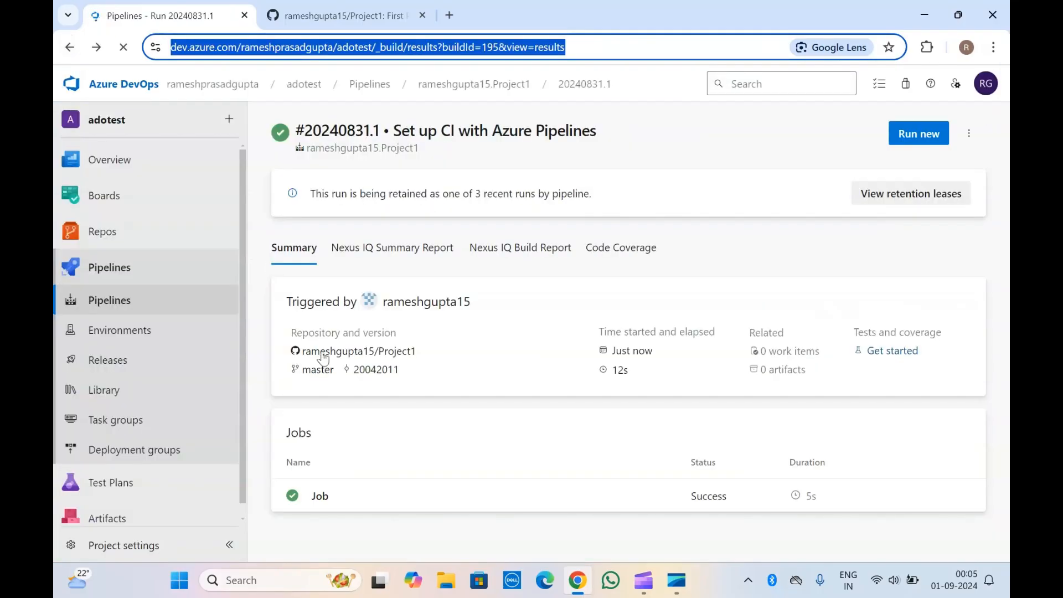
# Step: Follow the run summary's master branch and Project1 repository links to GitHub, returning to the summary after each
pyautogui.click(327, 377)
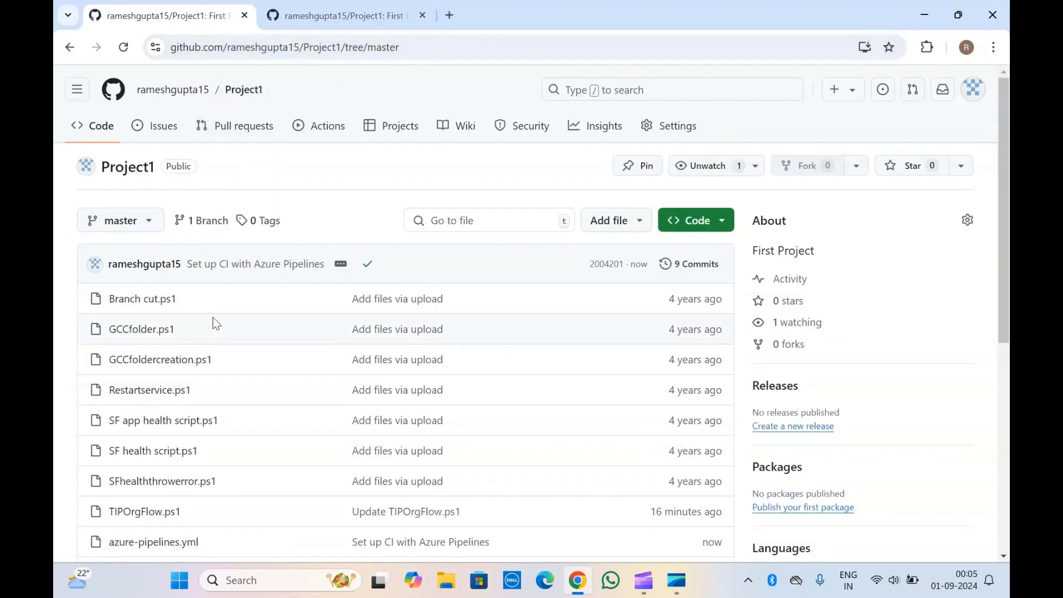
pyautogui.click(73, 49)
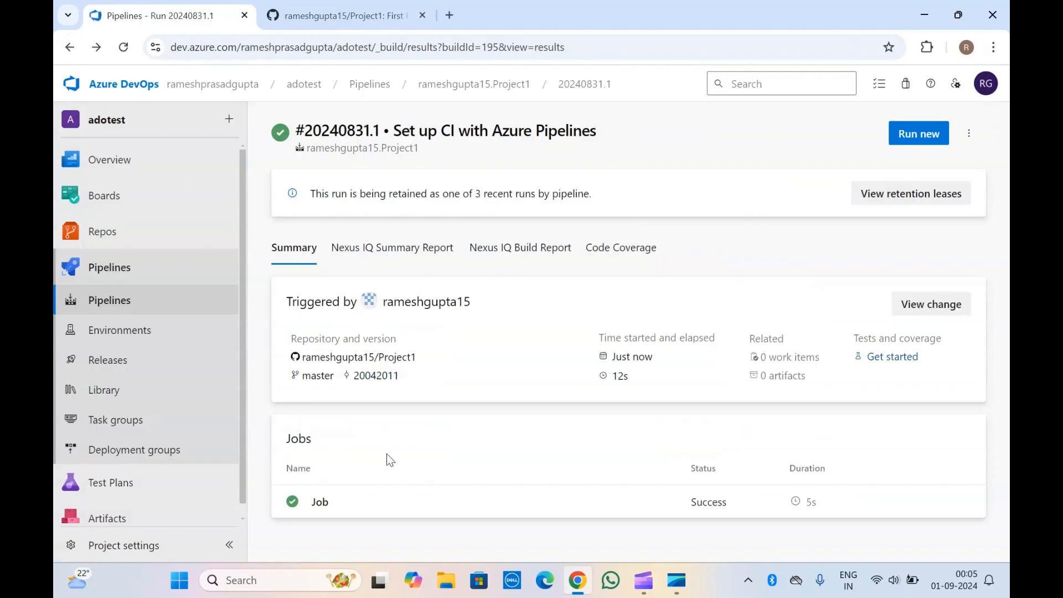
pyautogui.click(325, 359)
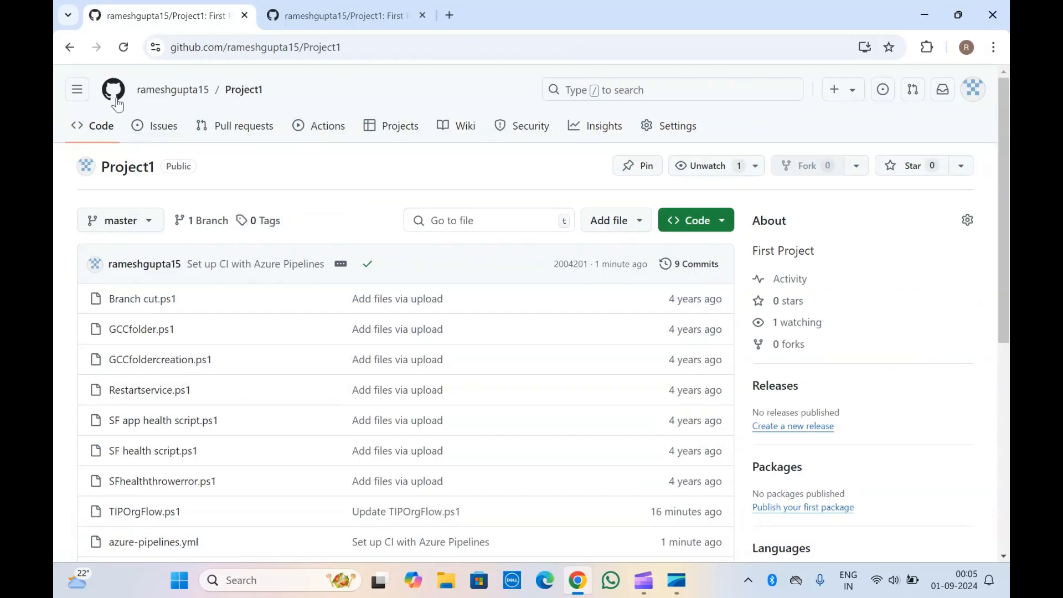
pyautogui.click(72, 48)
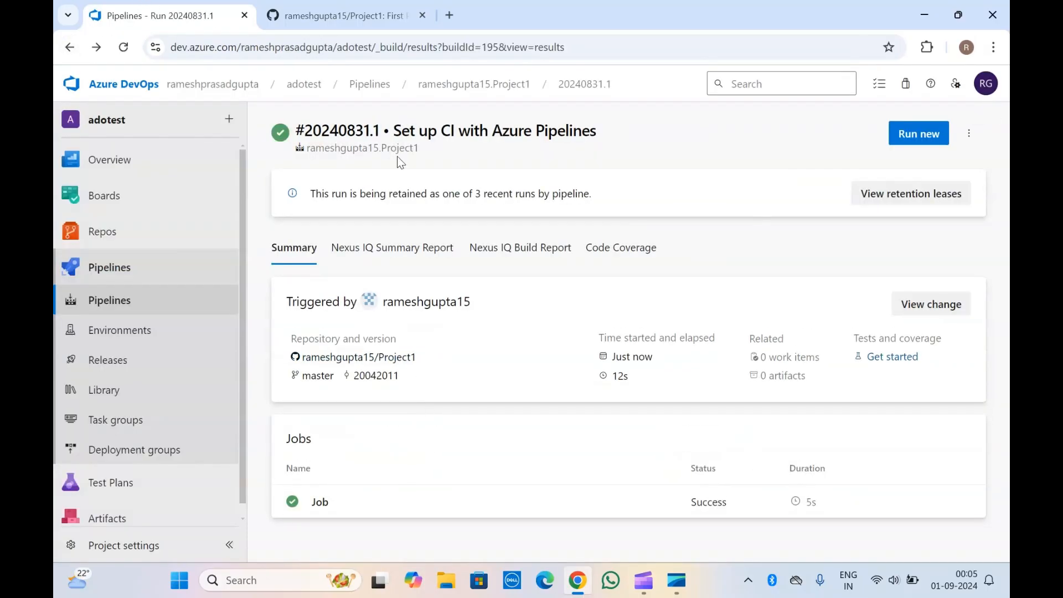
# Step: Inspect the run's logs for the multi-line script, the one-line script and the repository checkout
pyautogui.click(469, 86)
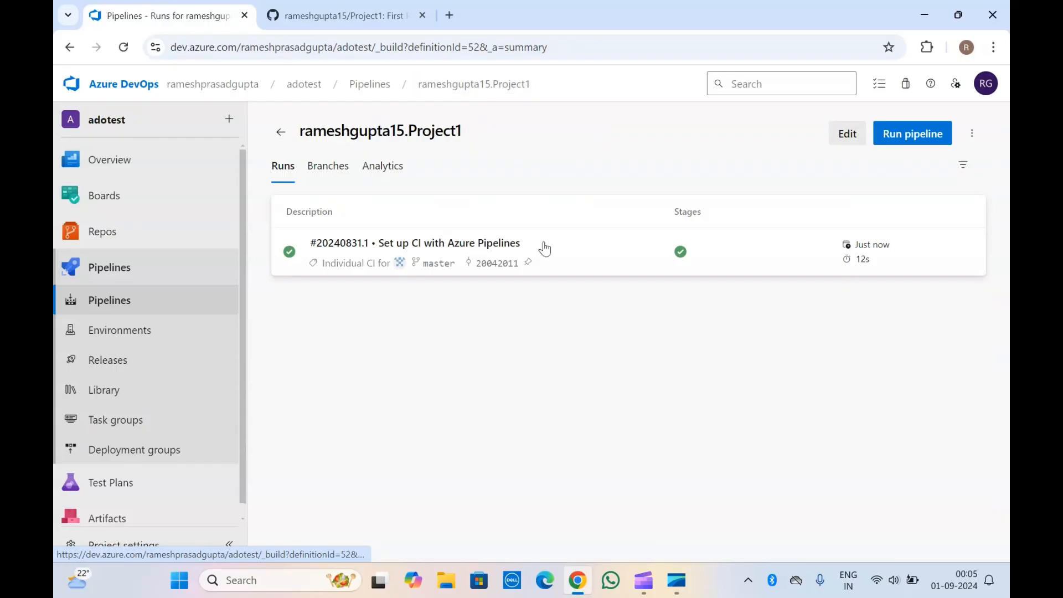
pyautogui.click(680, 253)
pyautogui.click(363, 344)
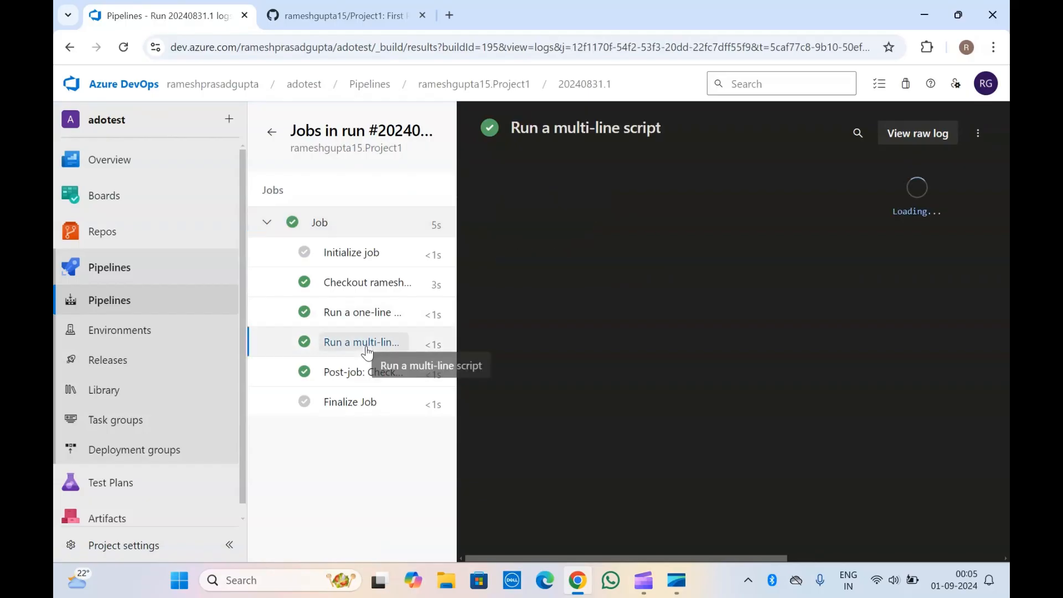
pyautogui.click(364, 315)
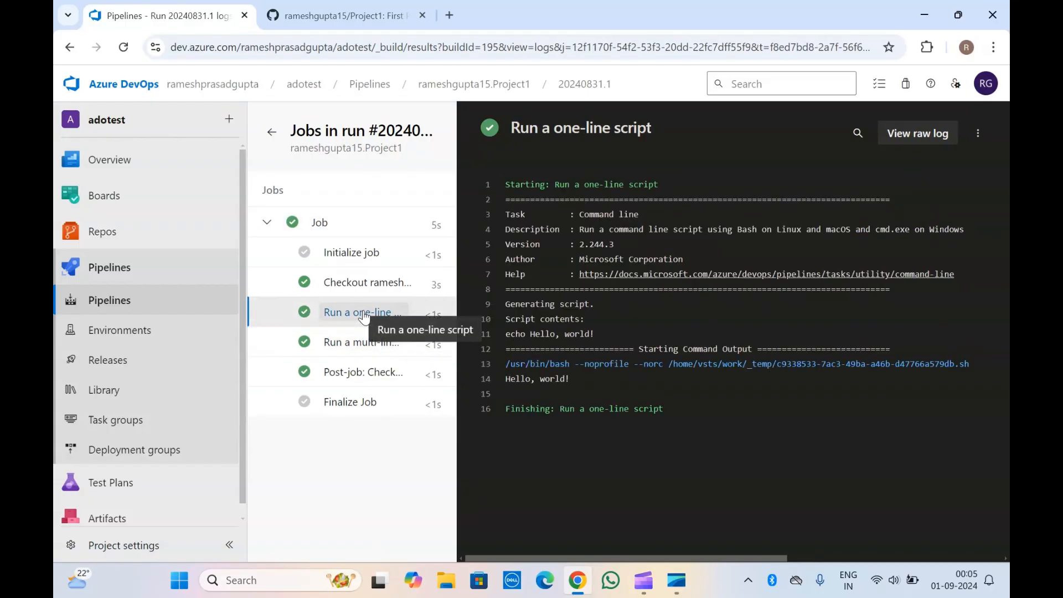
pyautogui.click(355, 284)
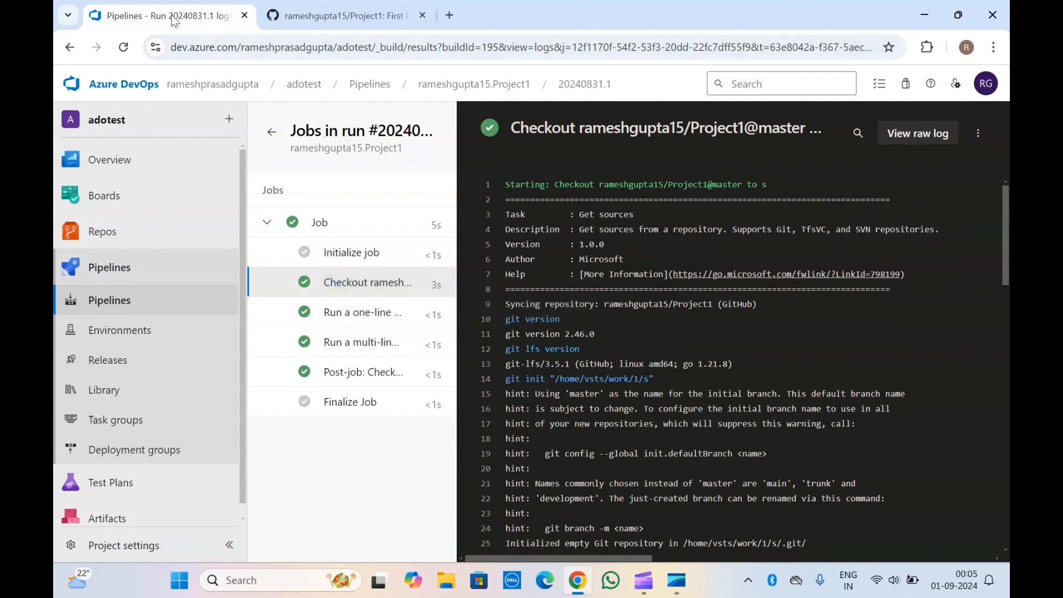
# Step: Refresh Project1 on GitHub, open azure-pipelines.yml and compare its script steps with the tasks in the Azure DevOps run
pyautogui.click(332, 16)
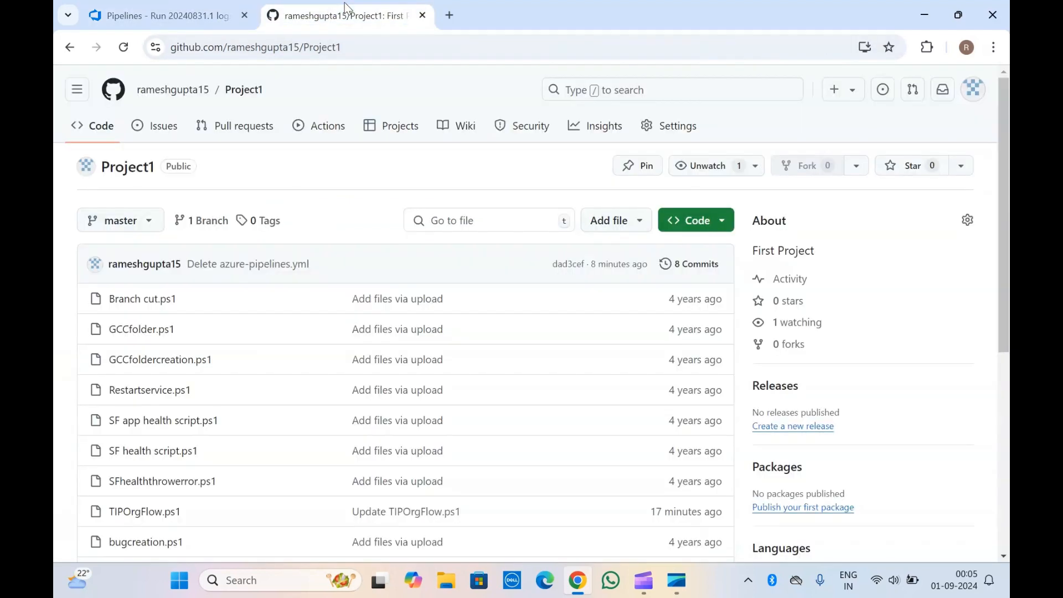
pyautogui.click(123, 46)
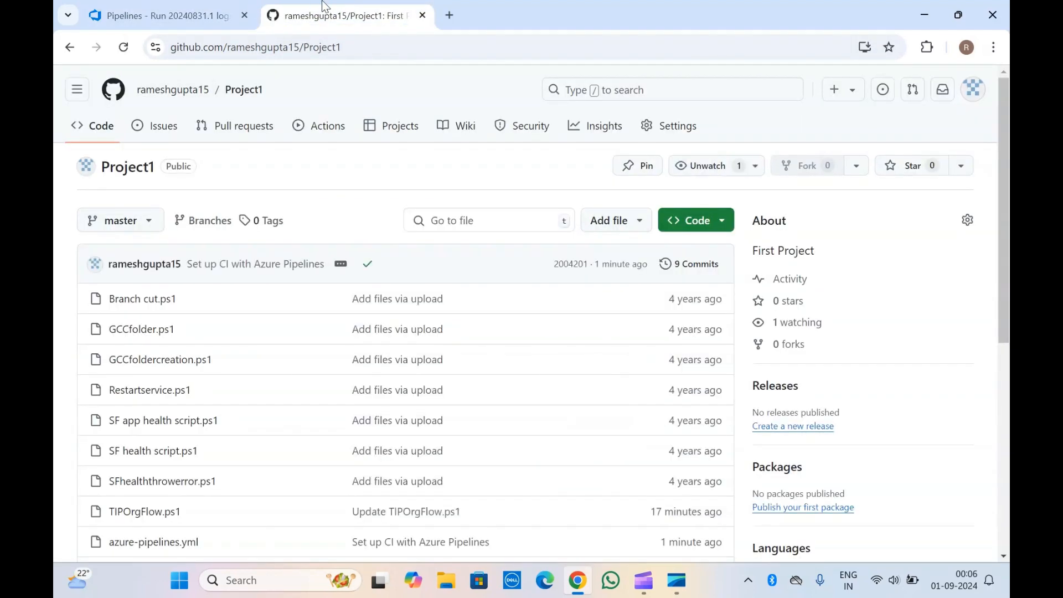
pyautogui.scroll(-4, 250, 433)
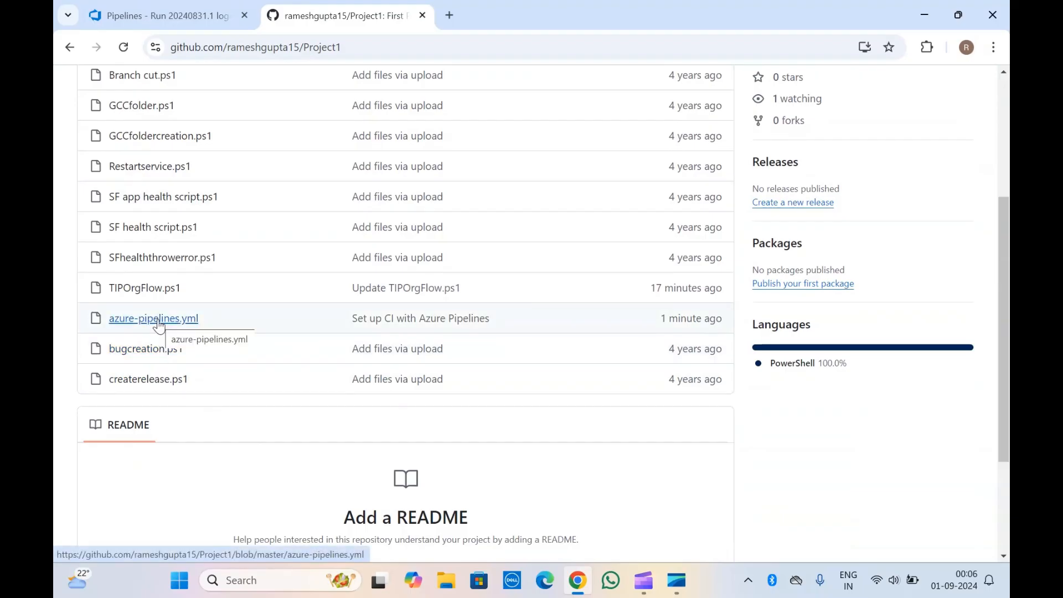
pyautogui.moveTo(696, 324)
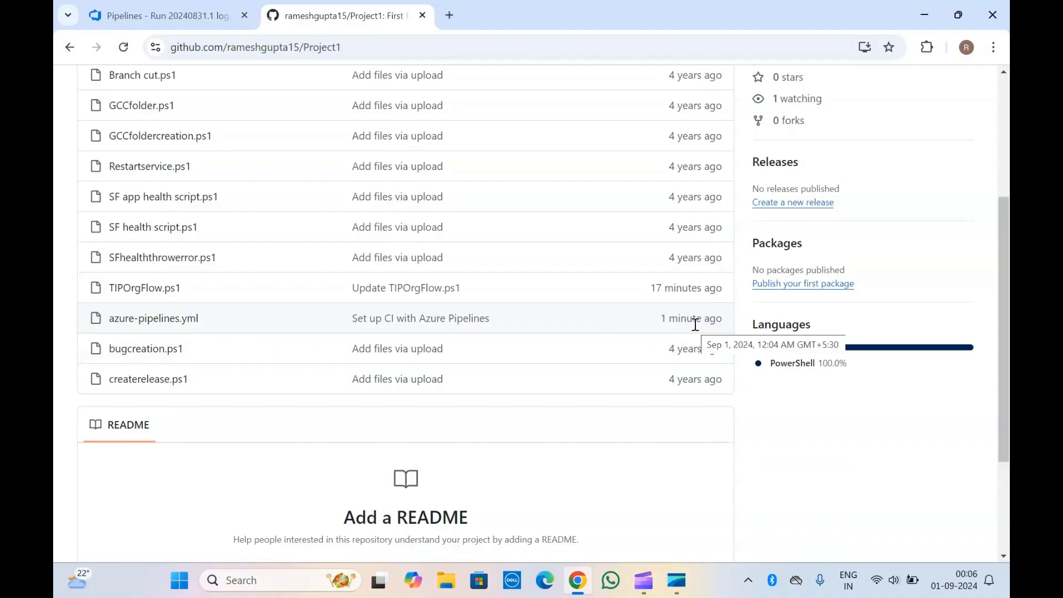
pyautogui.click(146, 319)
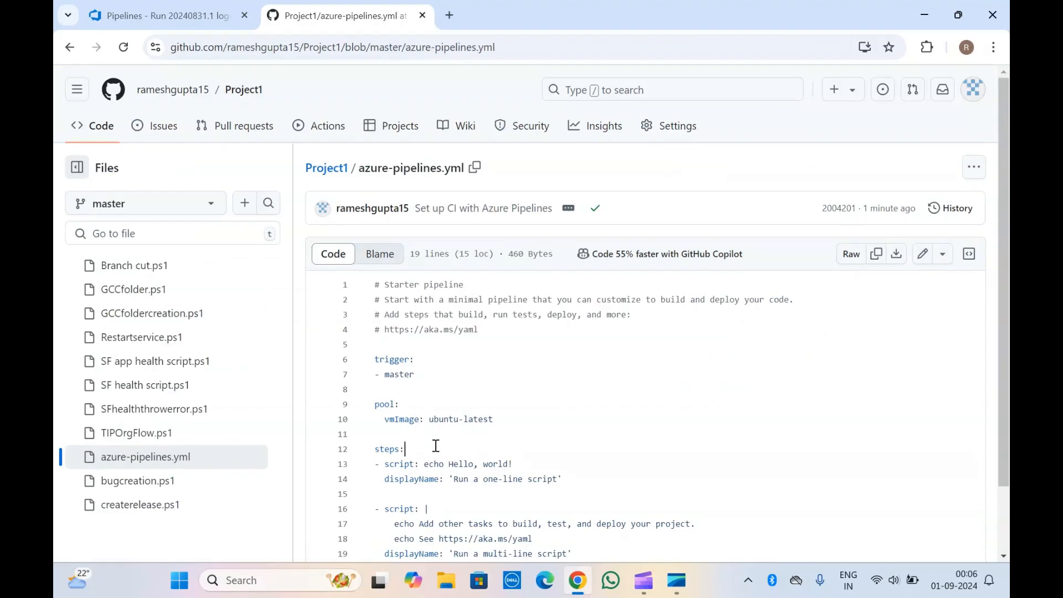
pyautogui.scroll(-1, 428, 380)
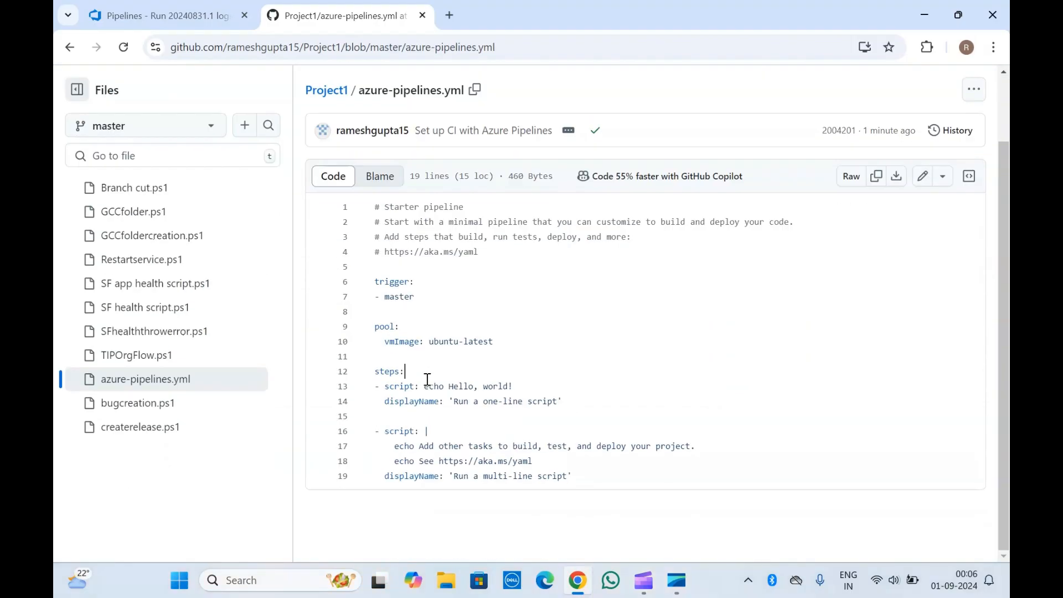
pyautogui.click(214, 6)
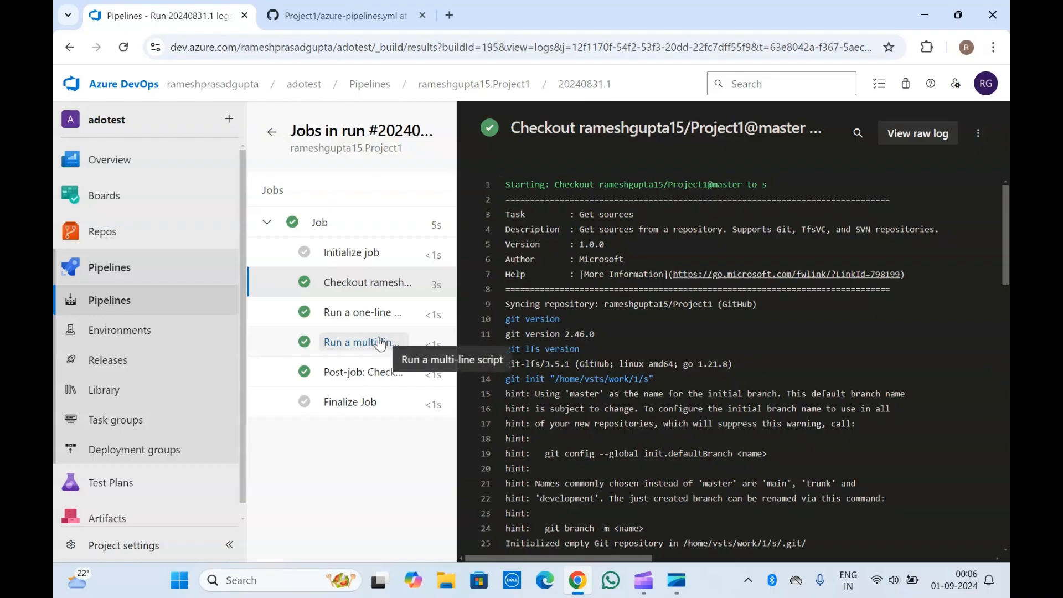
pyautogui.click(324, 3)
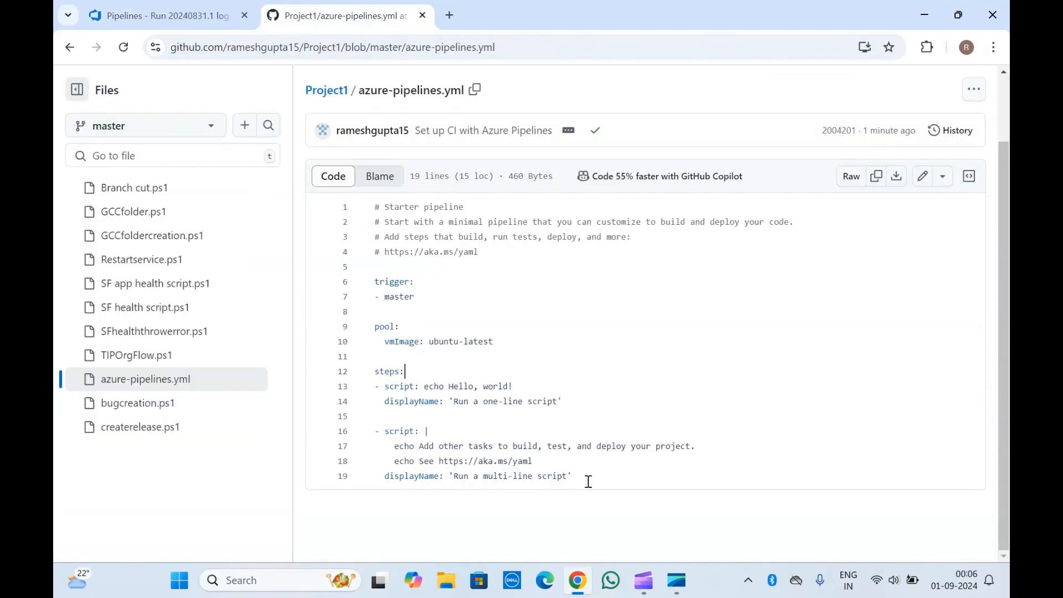
# Step: Examine the azure-pipelines.yml code on GitHub, focusing on the trigger section for the master branch
pyautogui.moveTo(588, 481); pyautogui.dragTo(370, 209)
pyautogui.click(500, 317)
pyautogui.moveTo(420, 301); pyautogui.dragTo(368, 282)
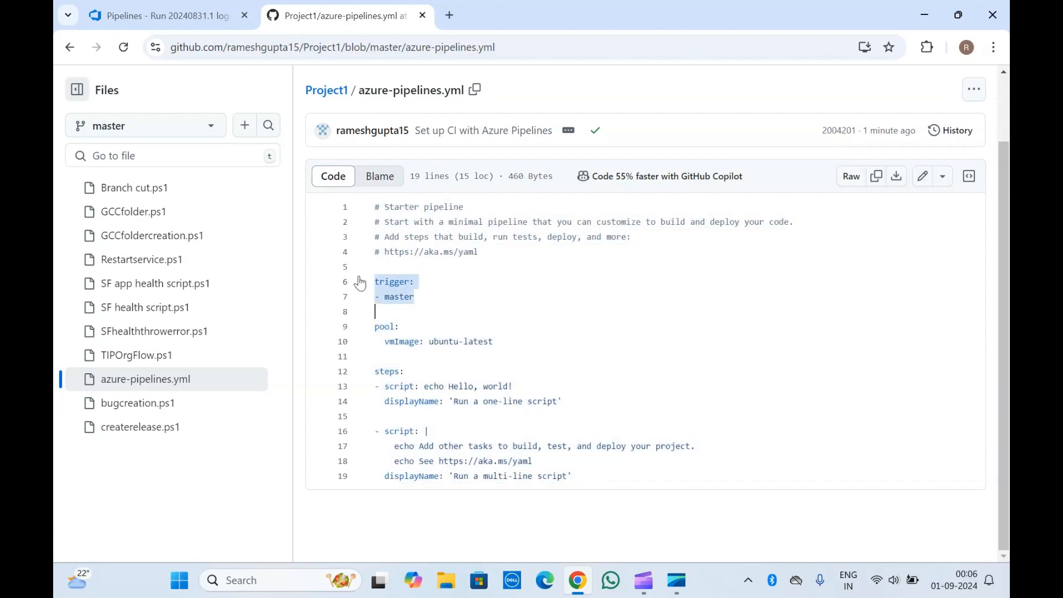
pyautogui.click(488, 319)
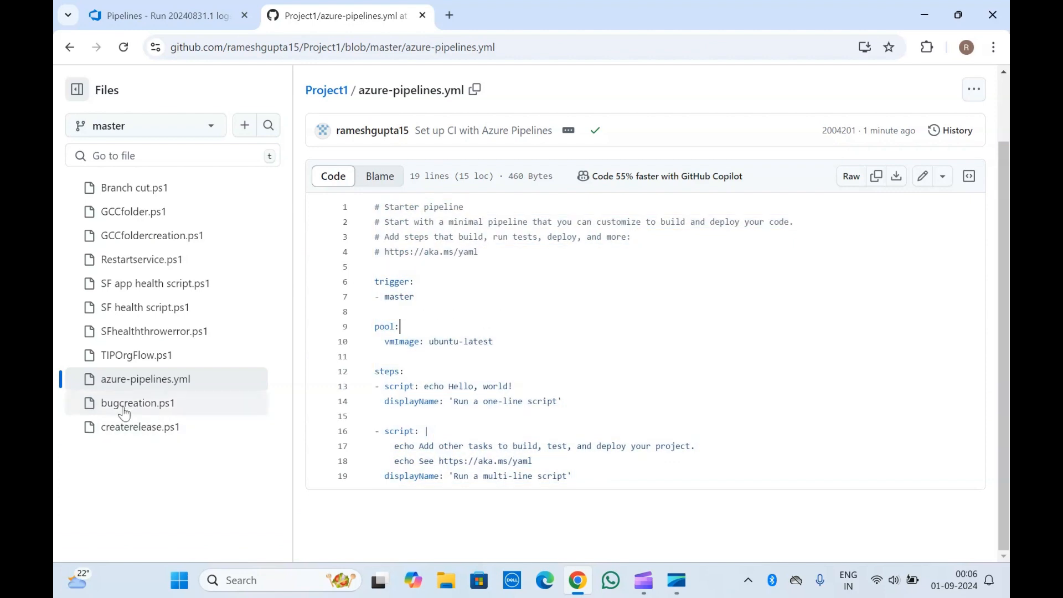
# Step: View TIPOrgFlow.ps1 in the GitHub repository and check the Project1 pipeline's run list in Azure DevOps
pyautogui.click(135, 360)
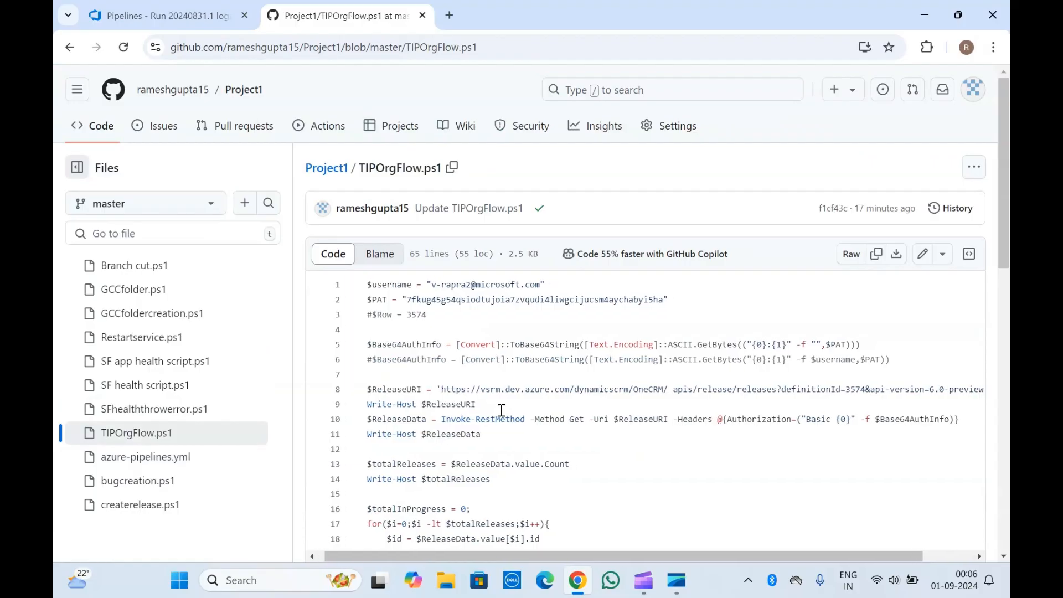
pyautogui.click(141, 11)
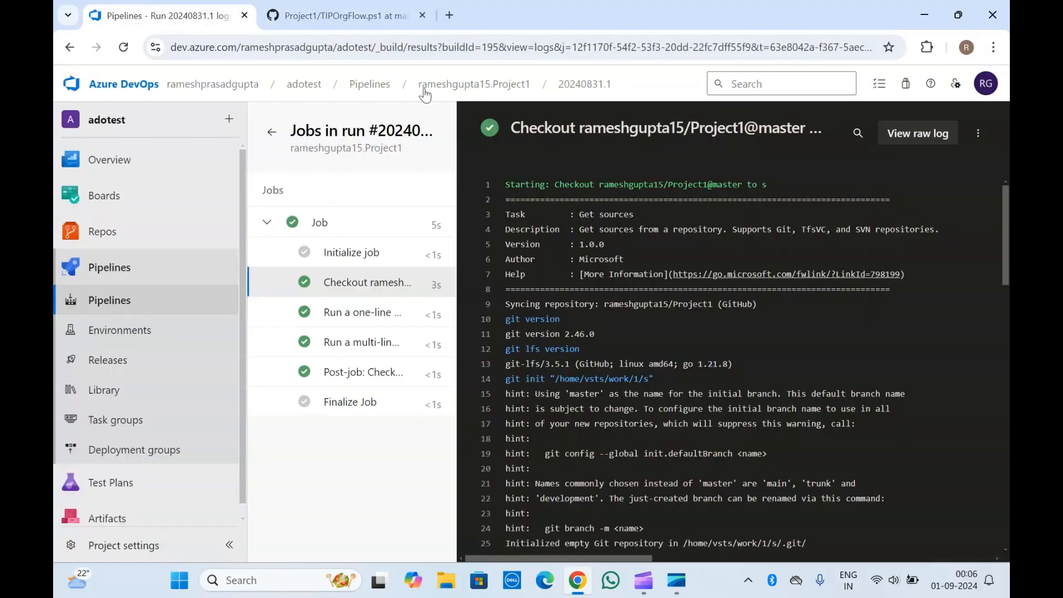
pyautogui.click(486, 90)
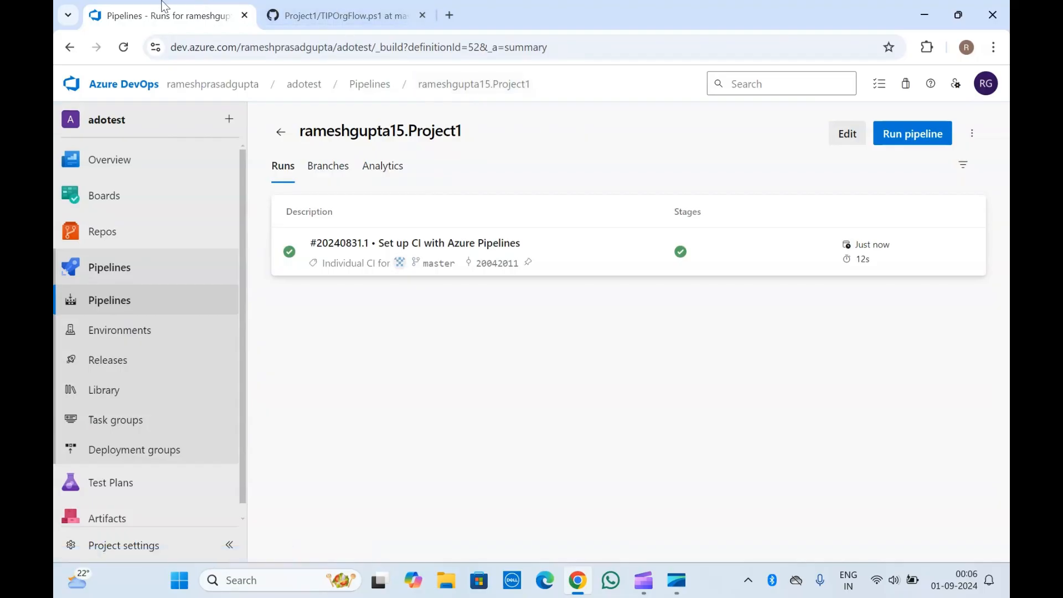
pyautogui.click(278, 10)
pyautogui.scroll(-9, 480, 421)
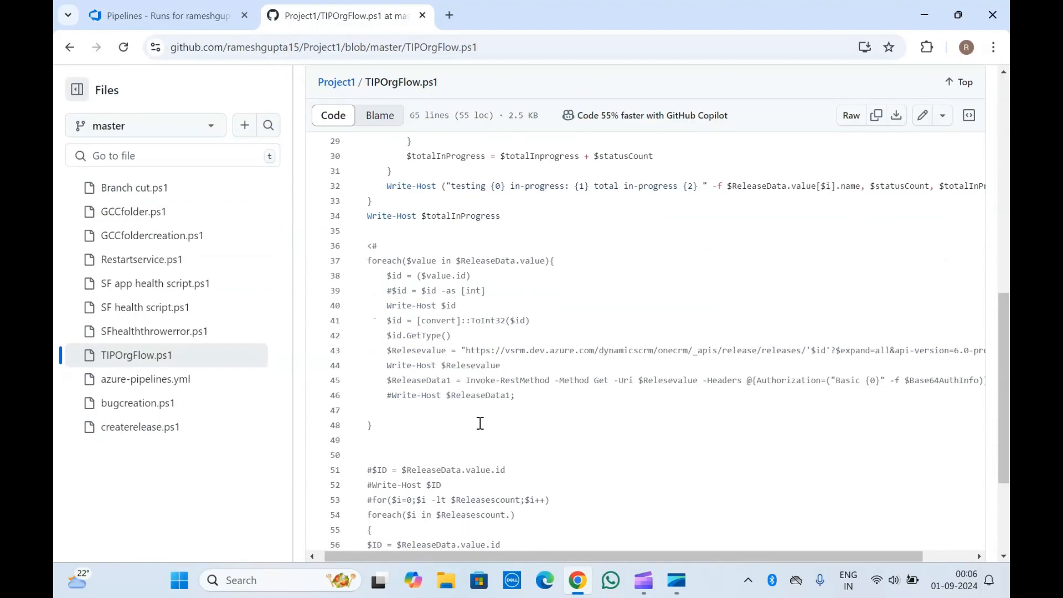
pyautogui.scroll(9, 562, 530)
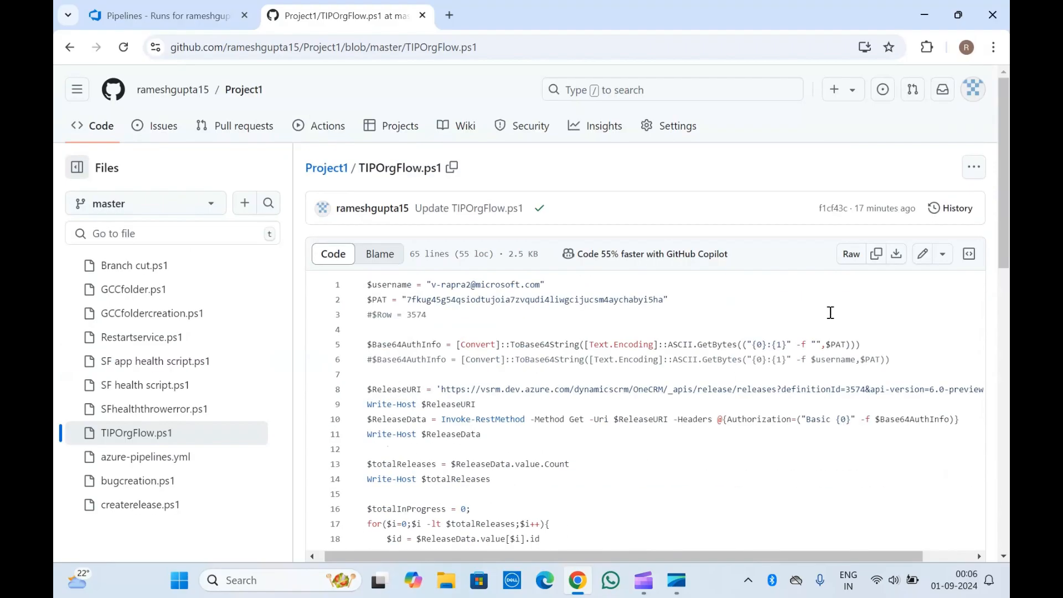
# Step: Remove the #test line at the end of TIPOrgFlow.ps1 and commit the change to master
pyautogui.click(922, 253)
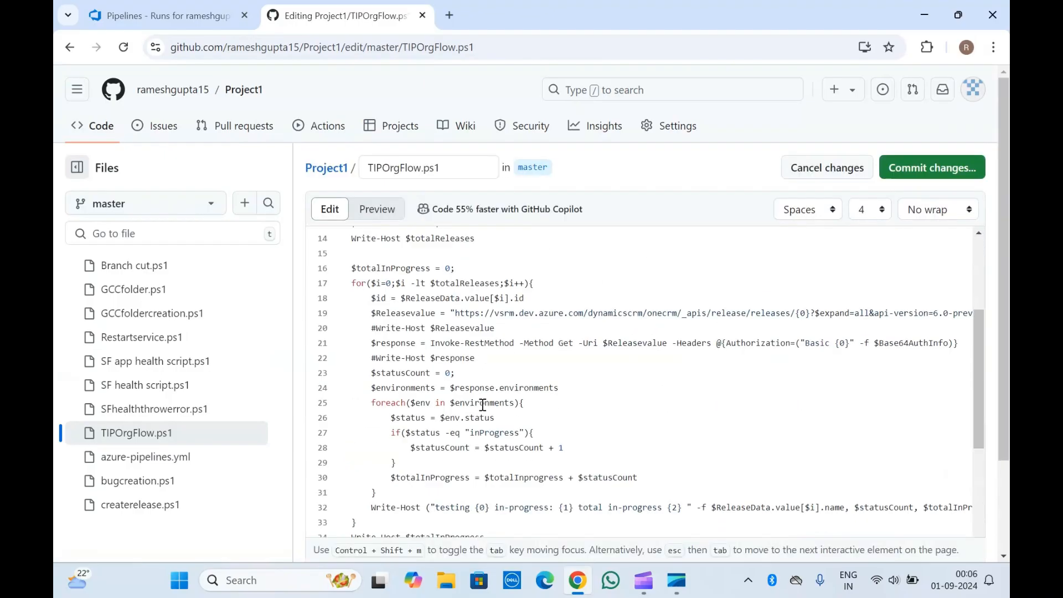
pyautogui.scroll(-9, 482, 405)
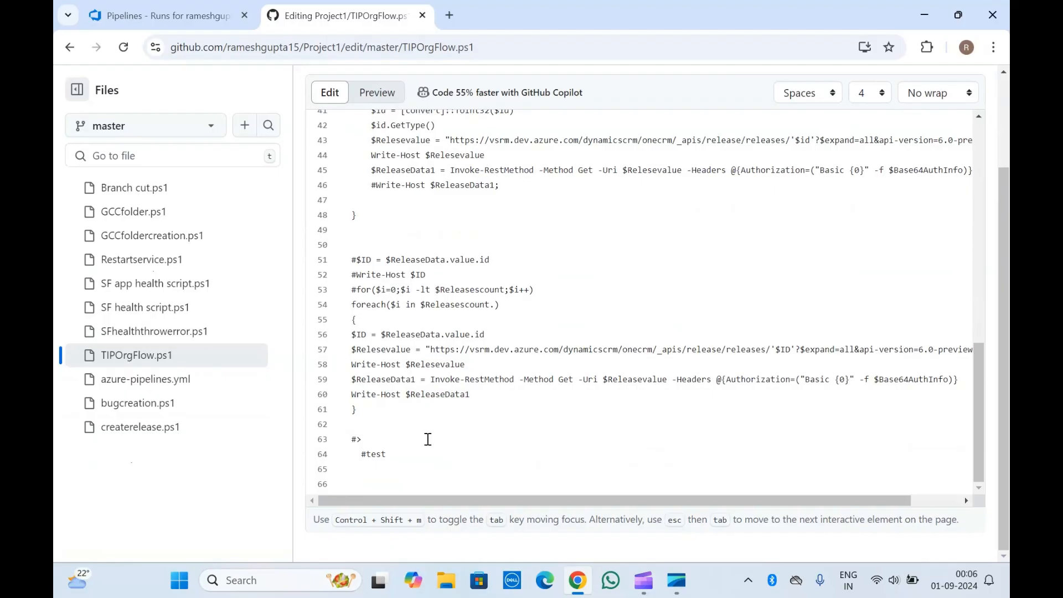
pyautogui.moveTo(410, 454); pyautogui.dragTo(333, 458)
pyautogui.press('BackSpace')
pyautogui.press('BackSpace')
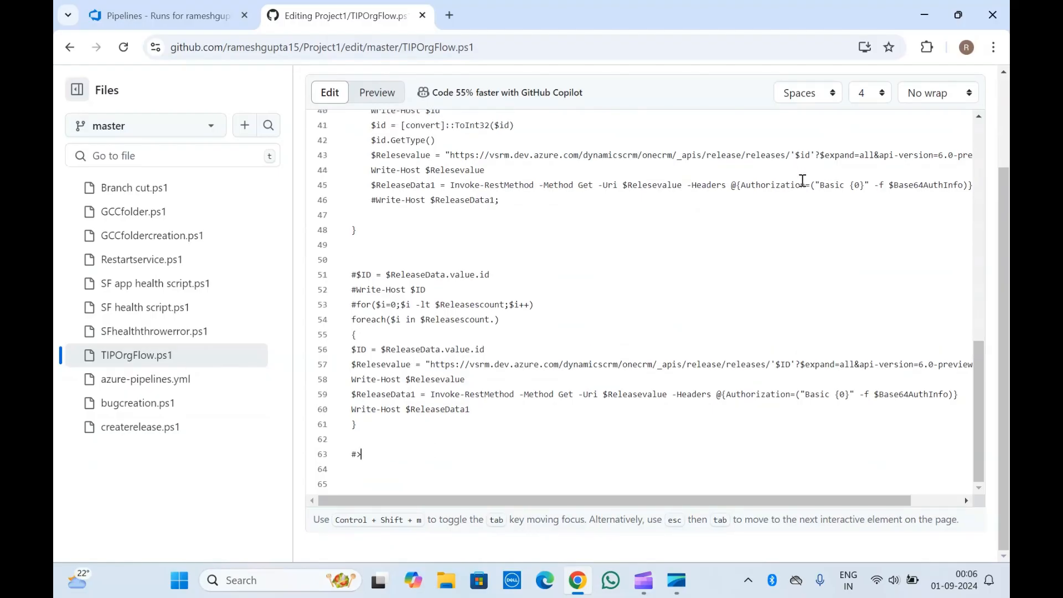
pyautogui.scroll(15, 802, 180)
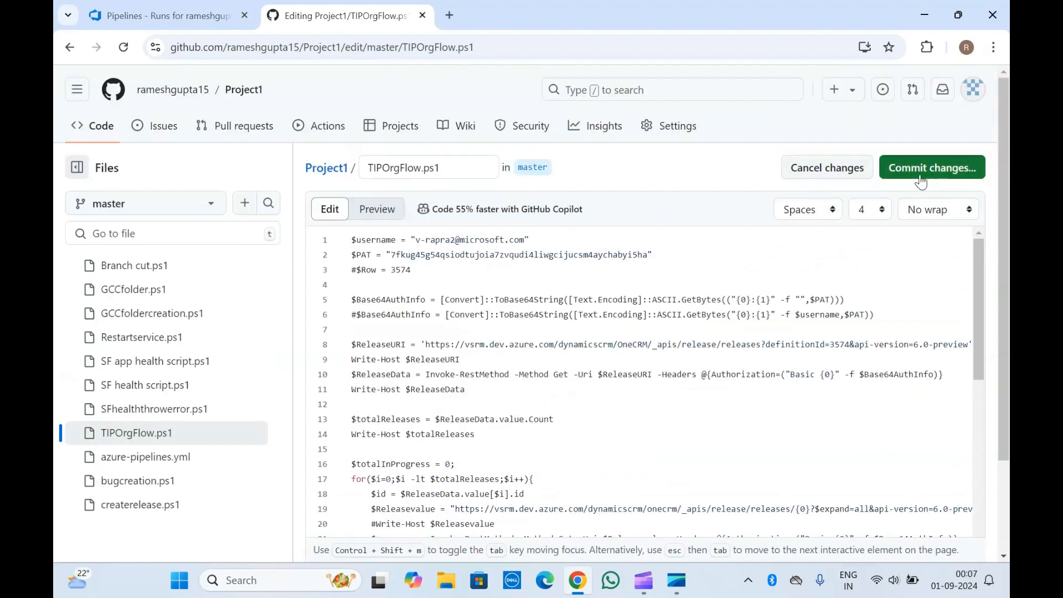
pyautogui.click(921, 176)
pyautogui.click(649, 484)
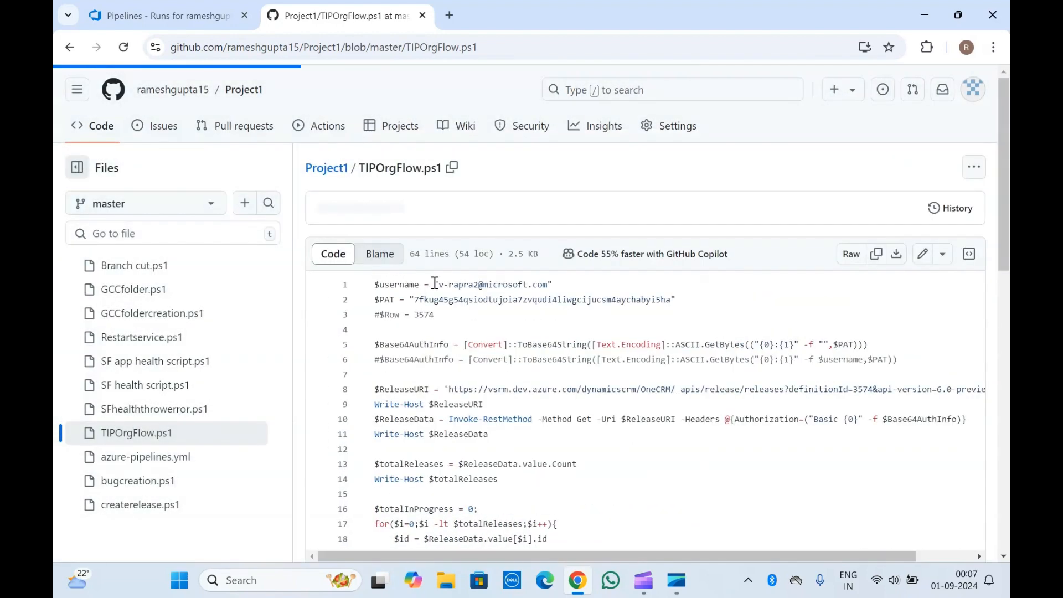
# Step: Check the Project1 pipeline in Azure DevOps for a run triggered by the TIPOrgFlow.ps1 commit and view its summary
pyautogui.click(198, 1)
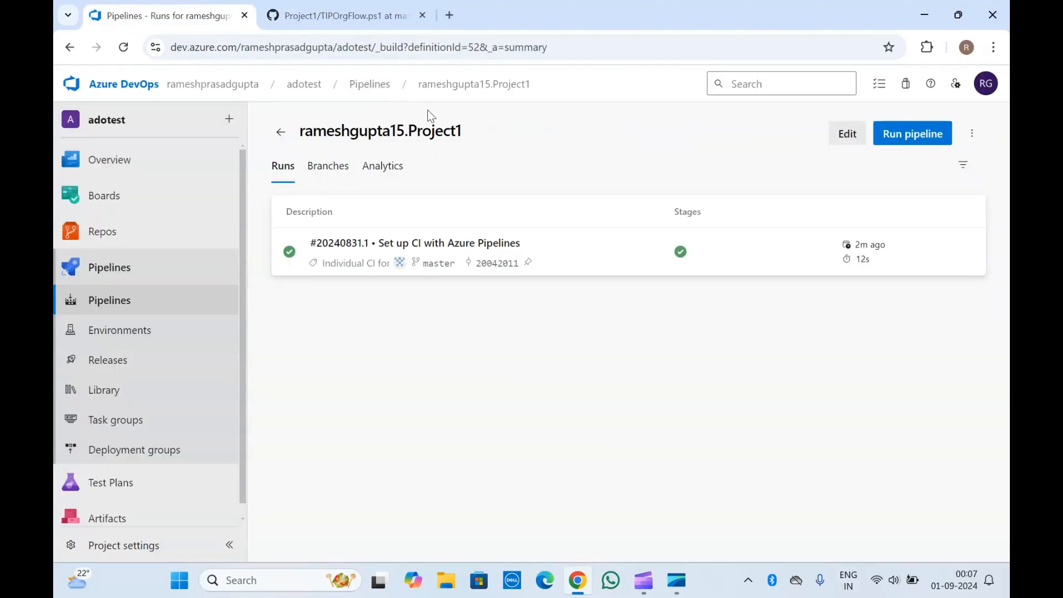
pyautogui.click(129, 49)
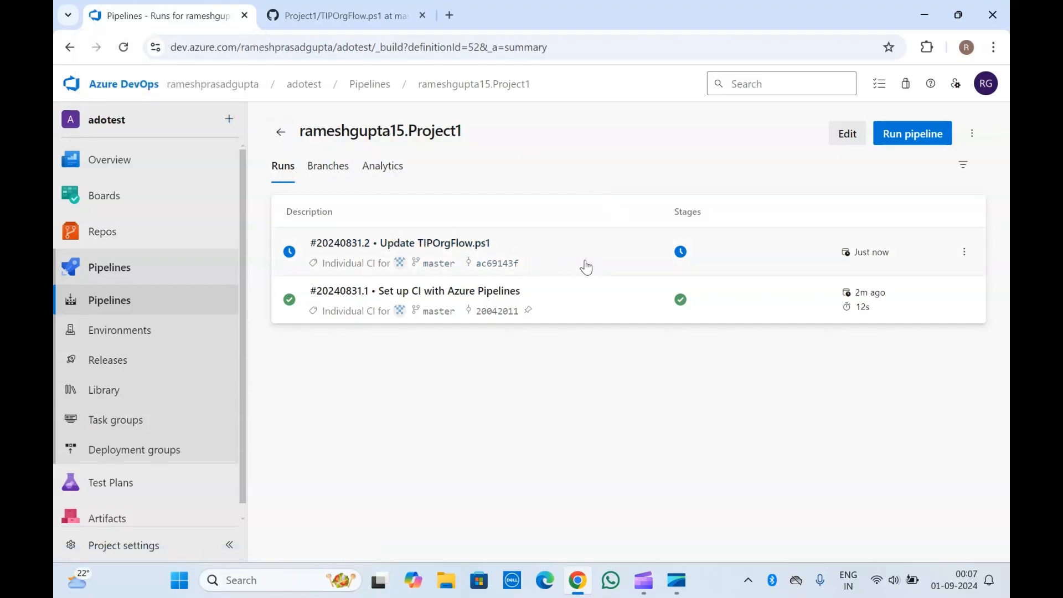
pyautogui.click(562, 255)
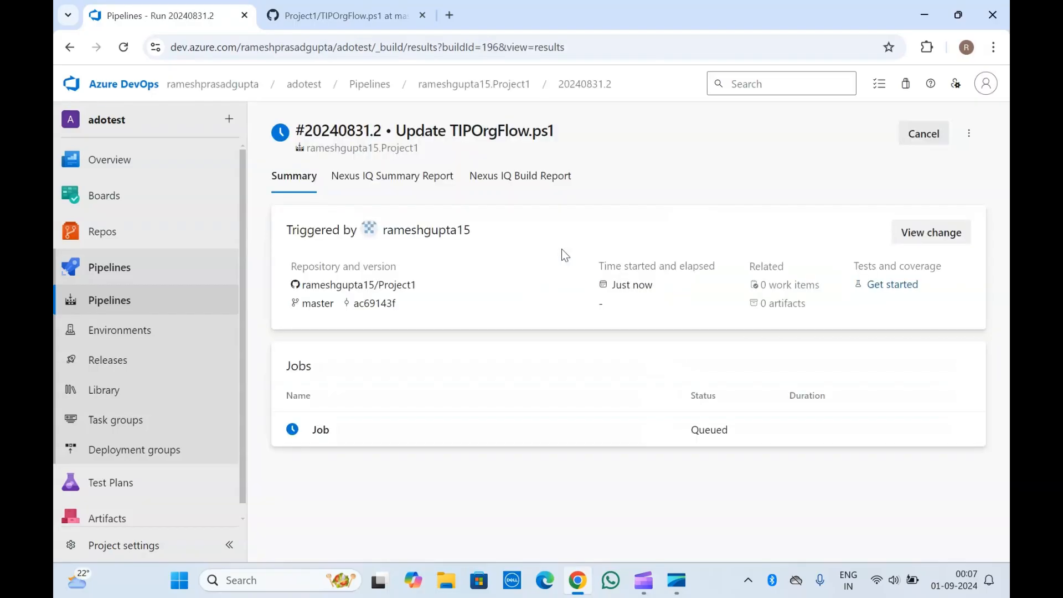
pyautogui.click(486, 89)
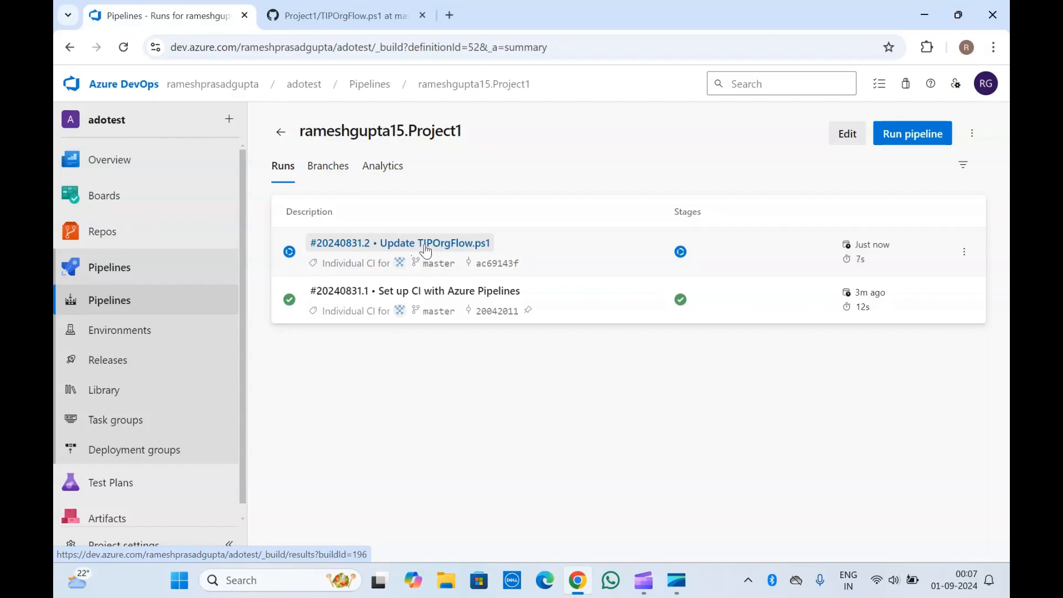
# Step: Examine the GitHub commit linked to the Update TIPOrgFlow.ps1 run and its changed lines, and return to the run list
pyautogui.click(492, 263)
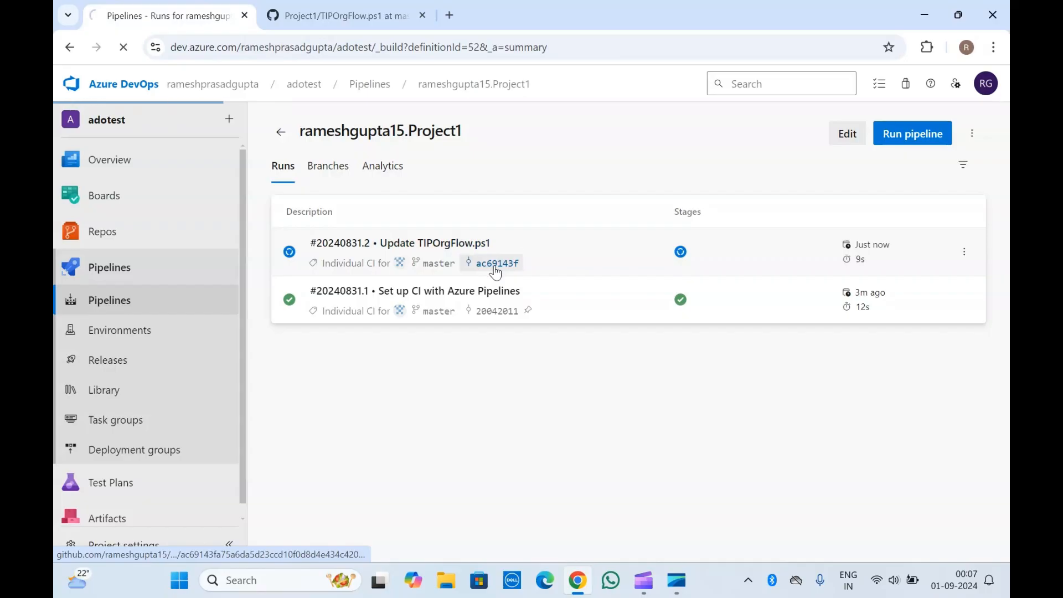
pyautogui.scroll(-5, 342, 337)
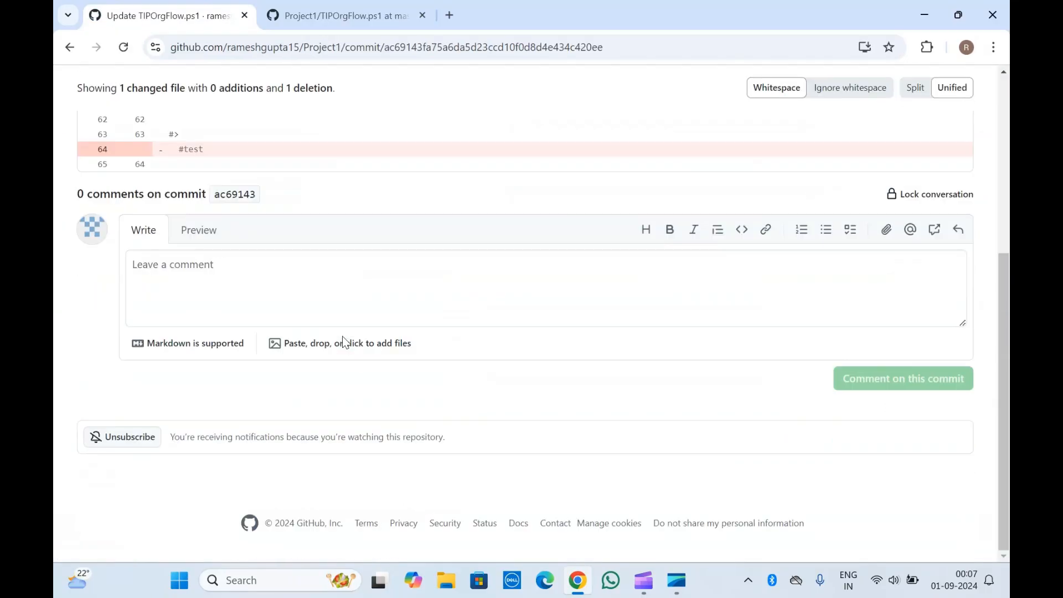
pyautogui.scroll(4, 342, 337)
pyautogui.scroll(-5, 179, 424)
pyautogui.scroll(4, 239, 165)
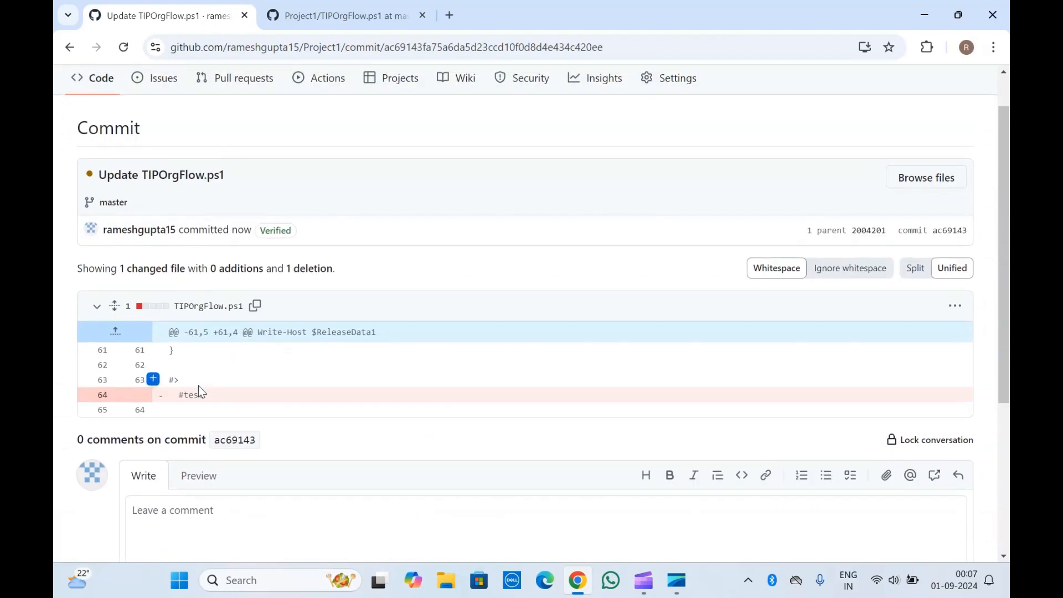
pyautogui.moveTo(207, 393); pyautogui.dragTo(173, 395)
pyautogui.click(200, 397)
pyautogui.moveTo(200, 397); pyautogui.dragTo(175, 306)
pyautogui.click(198, 356)
pyautogui.click(70, 47)
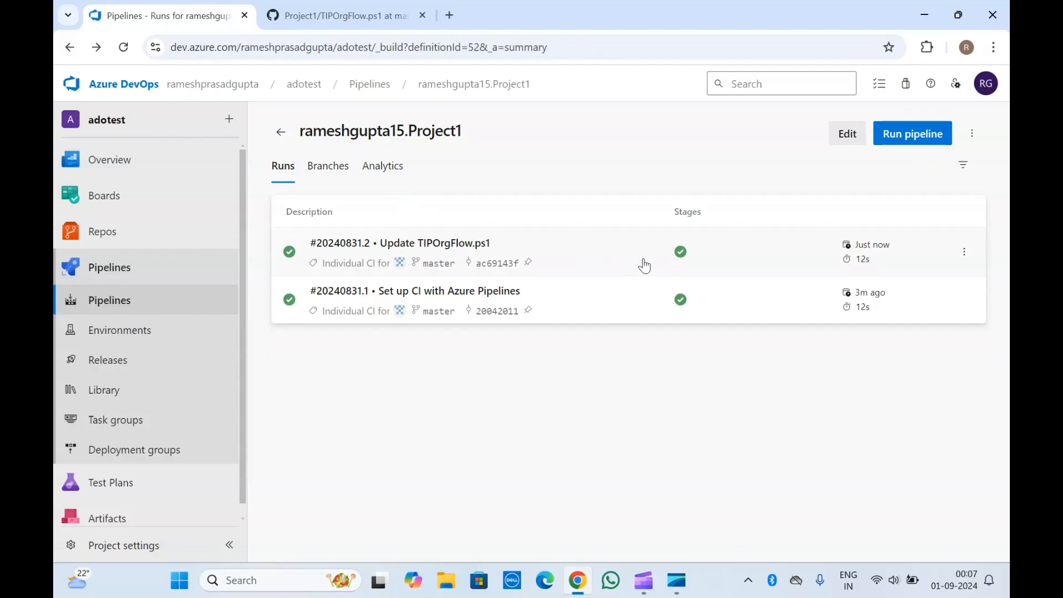
# Step: Inspect the job tasks of the Update TIPOrgFlow.ps1 run, and return to the run summary to review its title
pyautogui.click(678, 256)
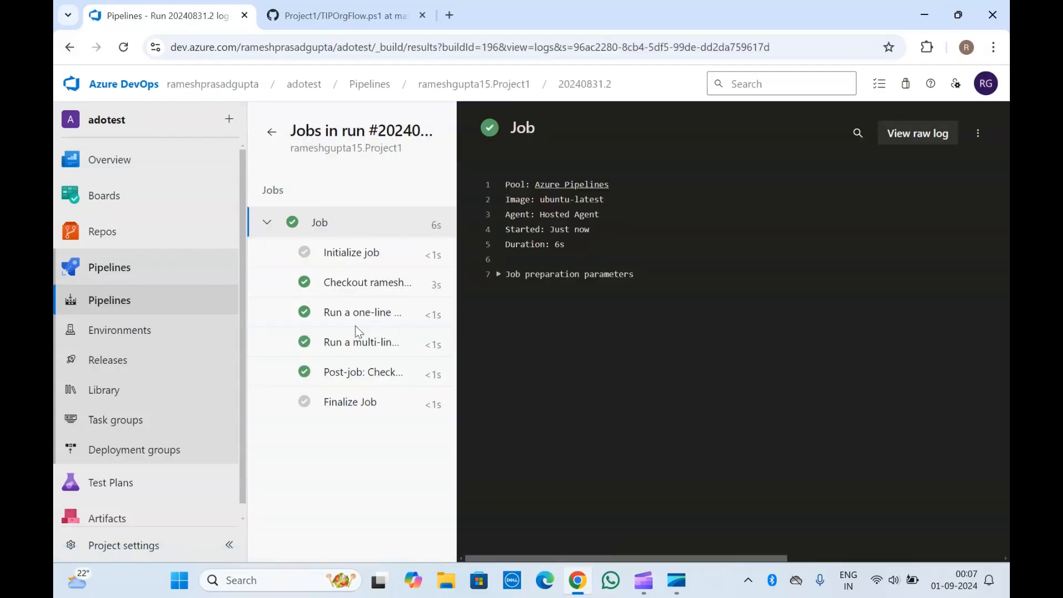
pyautogui.click(271, 131)
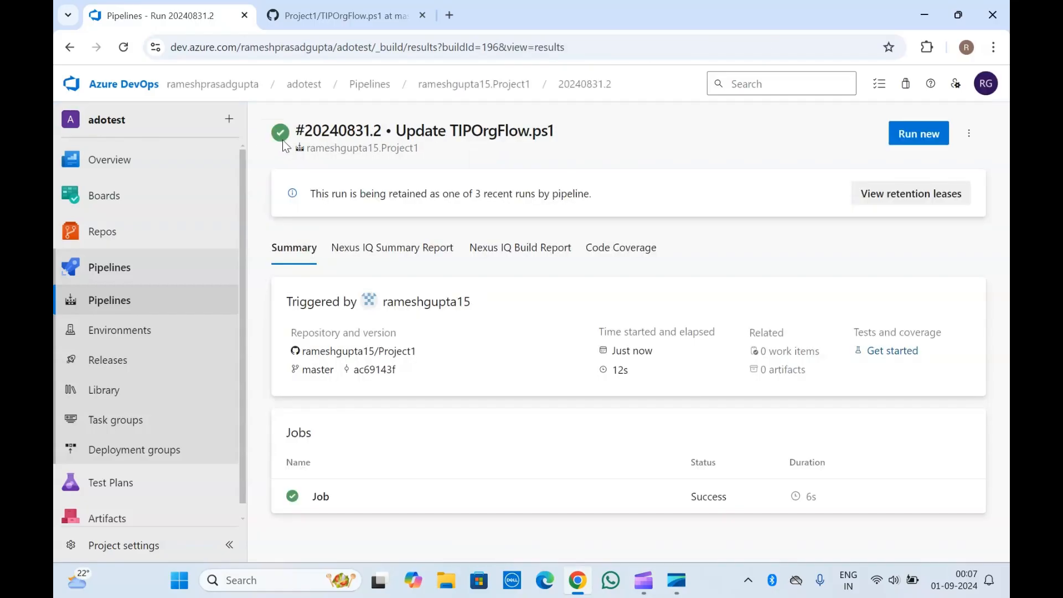
pyautogui.tripleClick(363, 125)
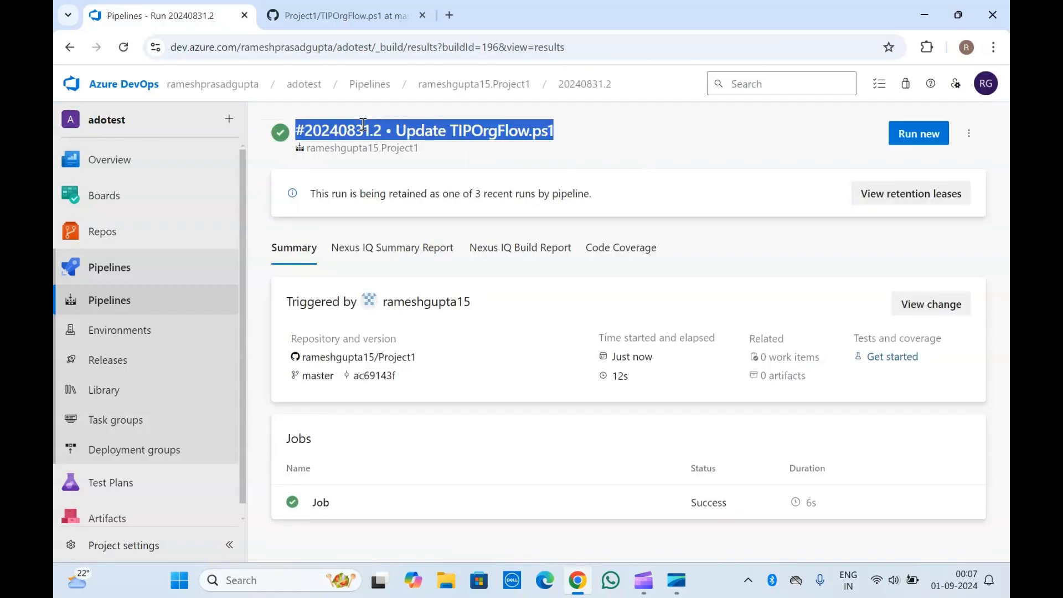
pyautogui.moveTo(363, 124); pyautogui.dragTo(402, 147)
pyautogui.click(402, 148)
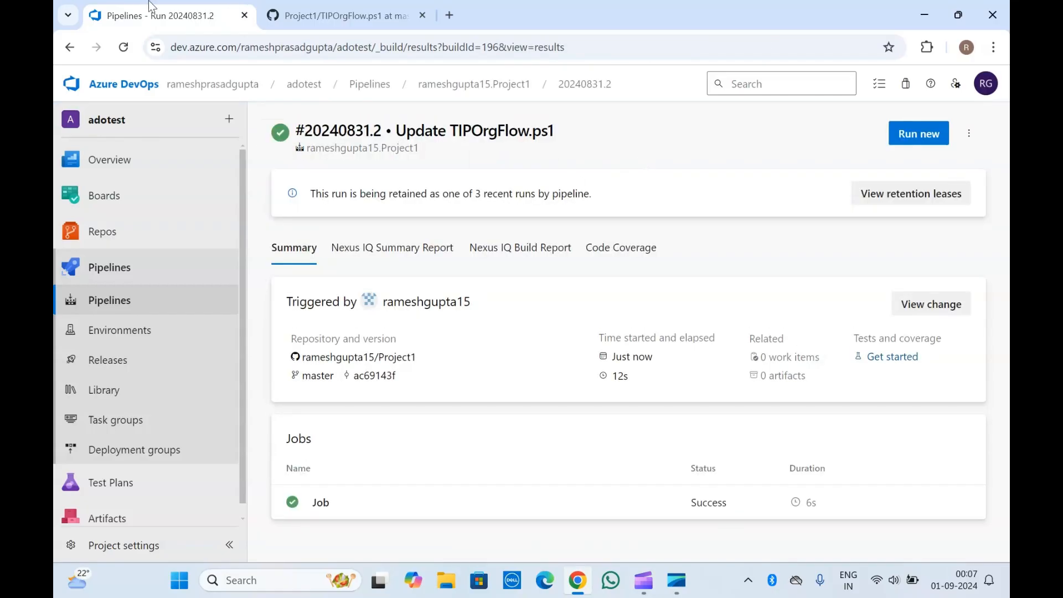
# Step: Compare the repository files on GitHub with the Update TIPOrgFlow.ps1 run summary in Azure DevOps
pyautogui.click(283, 8)
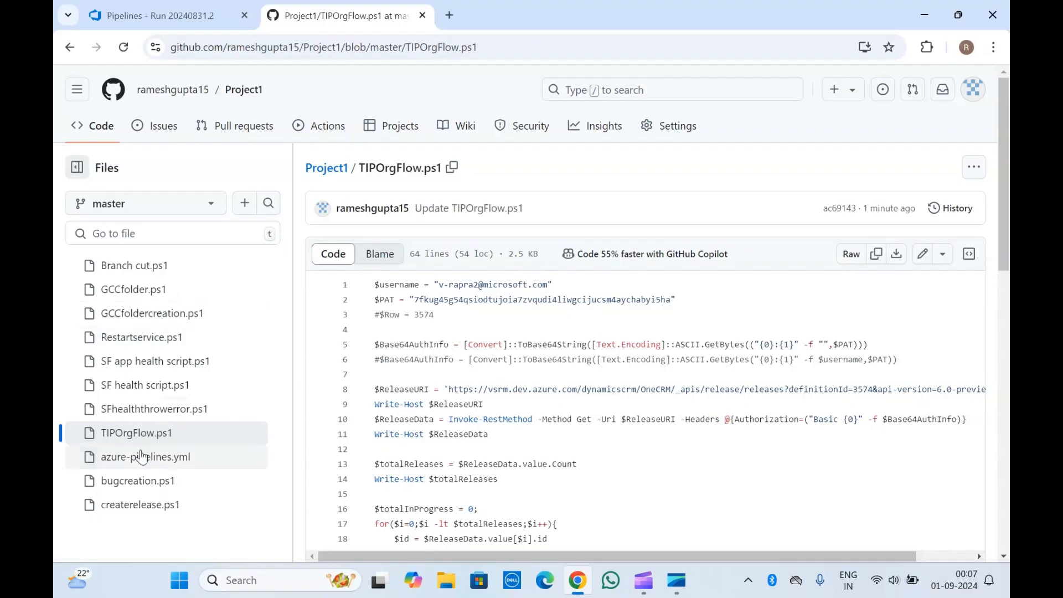
pyautogui.click(161, 15)
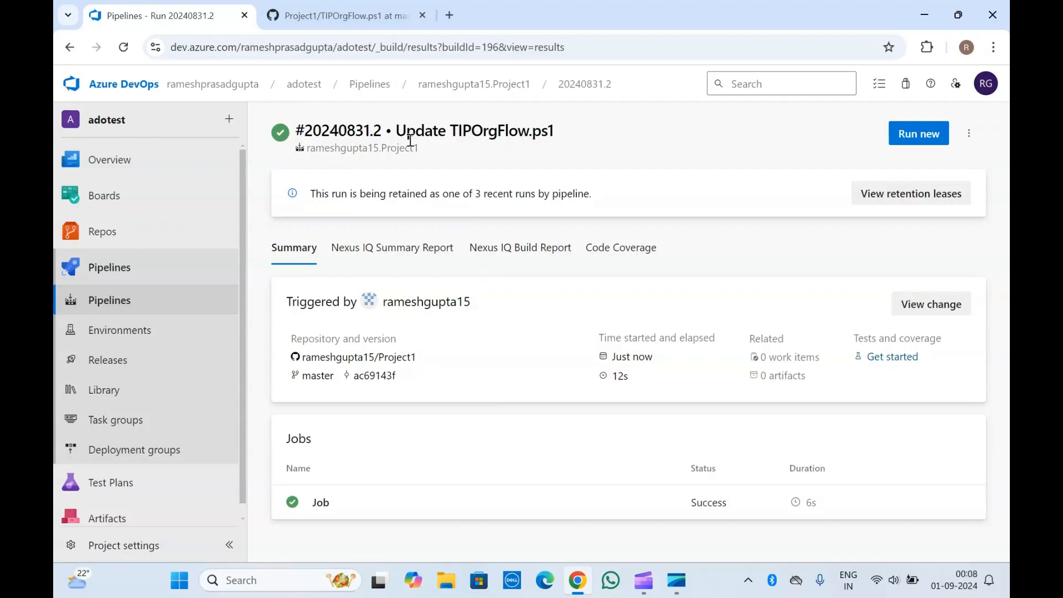
pyautogui.moveTo(411, 142); pyautogui.dragTo(295, 129)
pyautogui.click(561, 153)
# Step: Open the pipeline's azure-pipelines.yml for editing from the run and place the cursor on blank line 15 between the two scripts
pyautogui.click(969, 133)
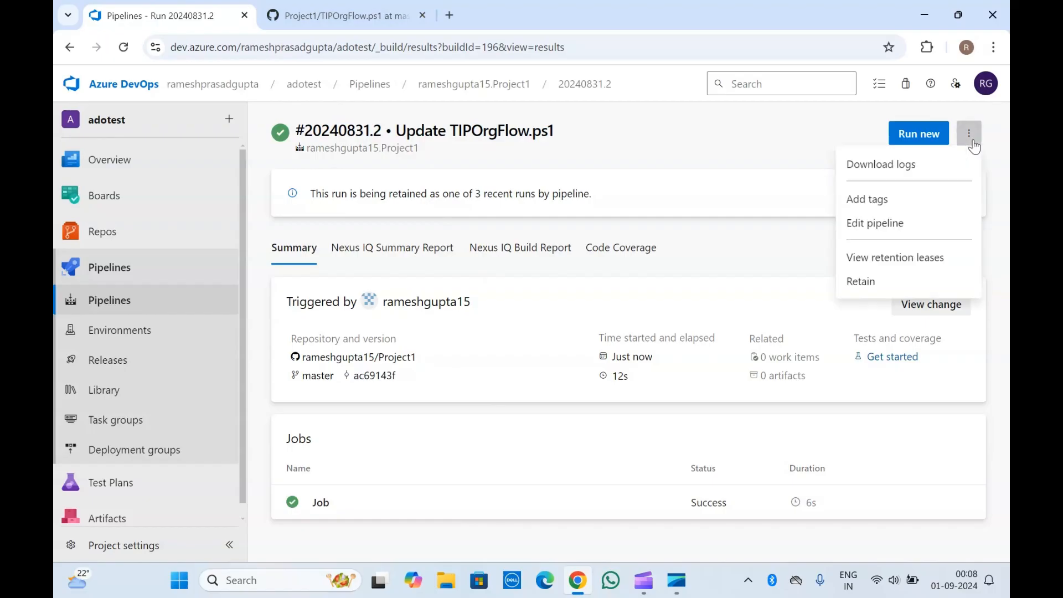
pyautogui.click(892, 224)
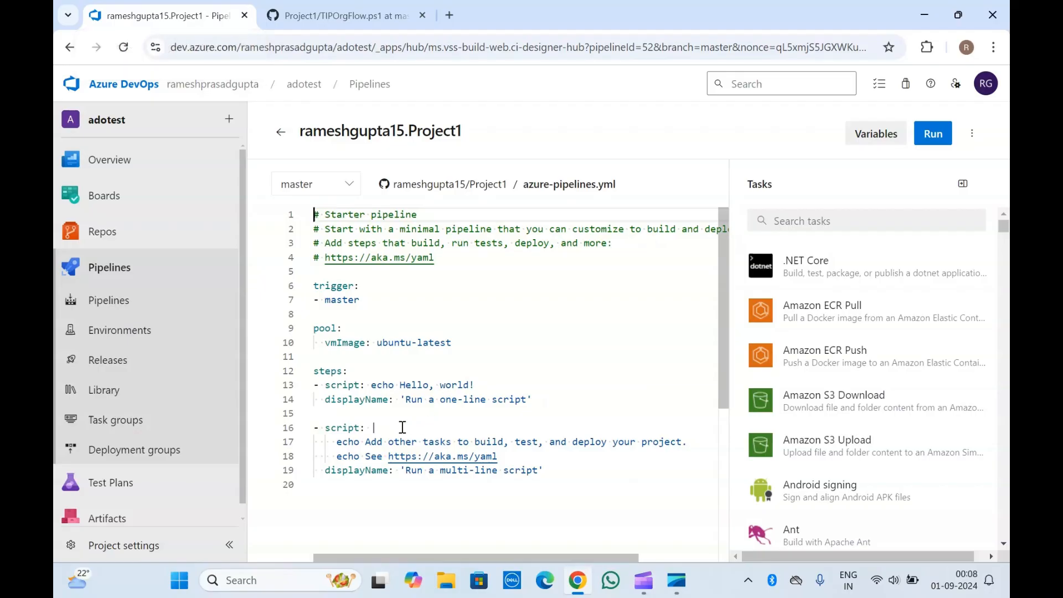
pyautogui.click(331, 401)
pyautogui.click(332, 413)
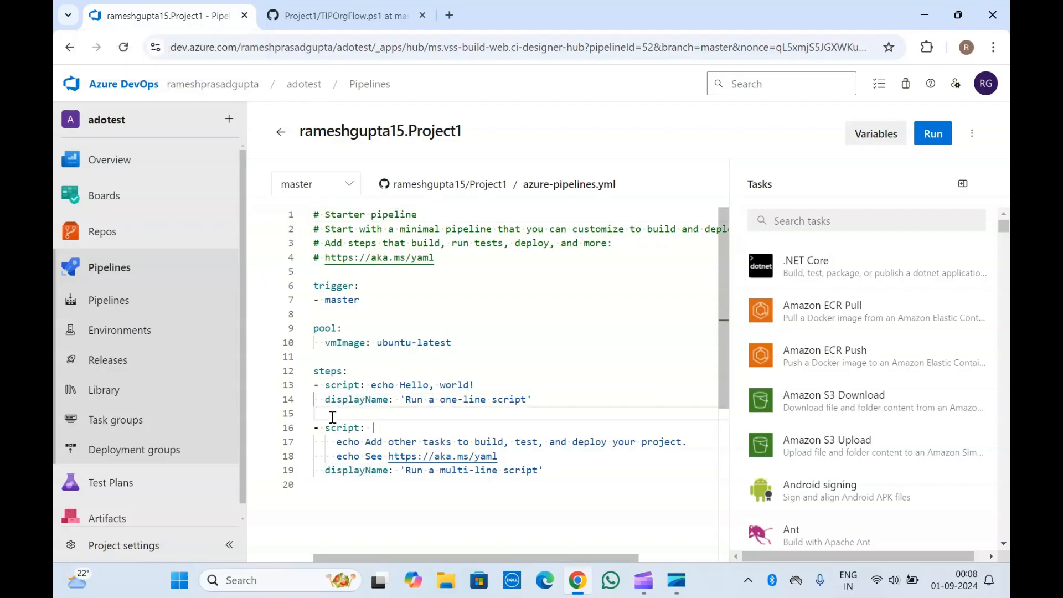
pyautogui.click(844, 222)
pyautogui.write('github')
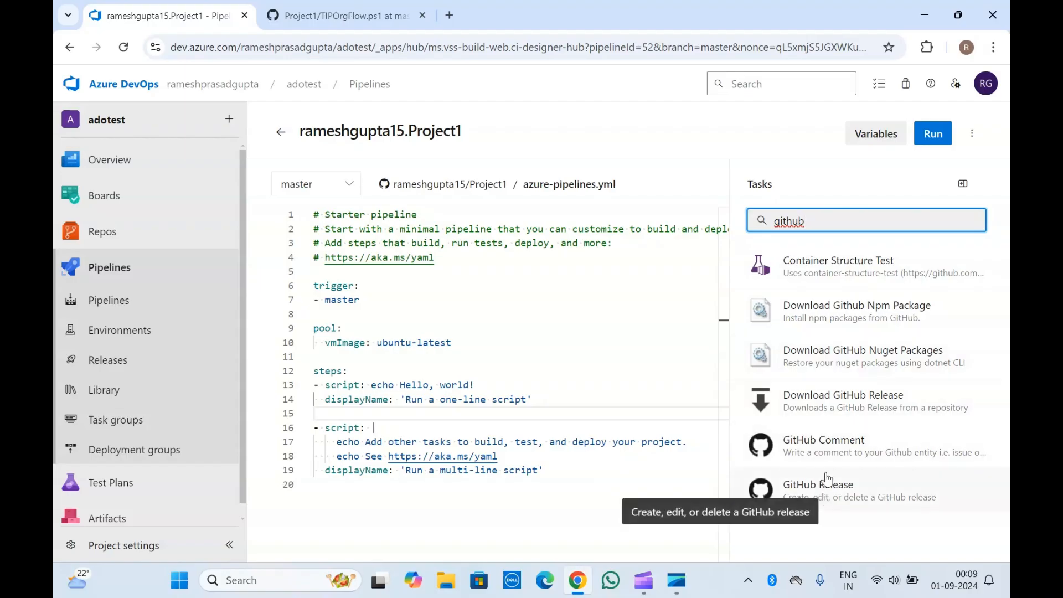
pyautogui.click(845, 491)
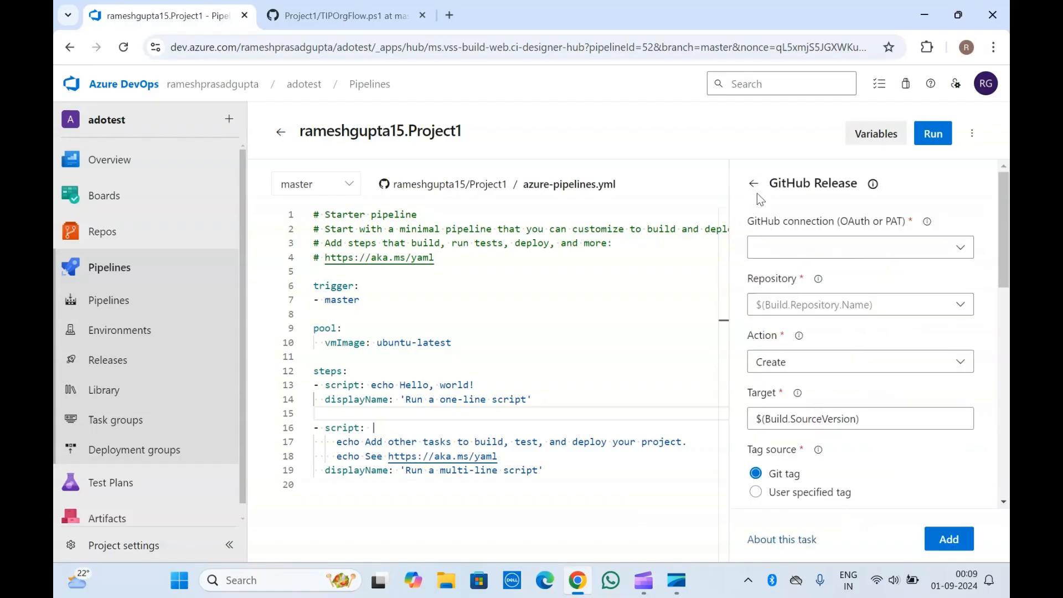
pyautogui.click(754, 184)
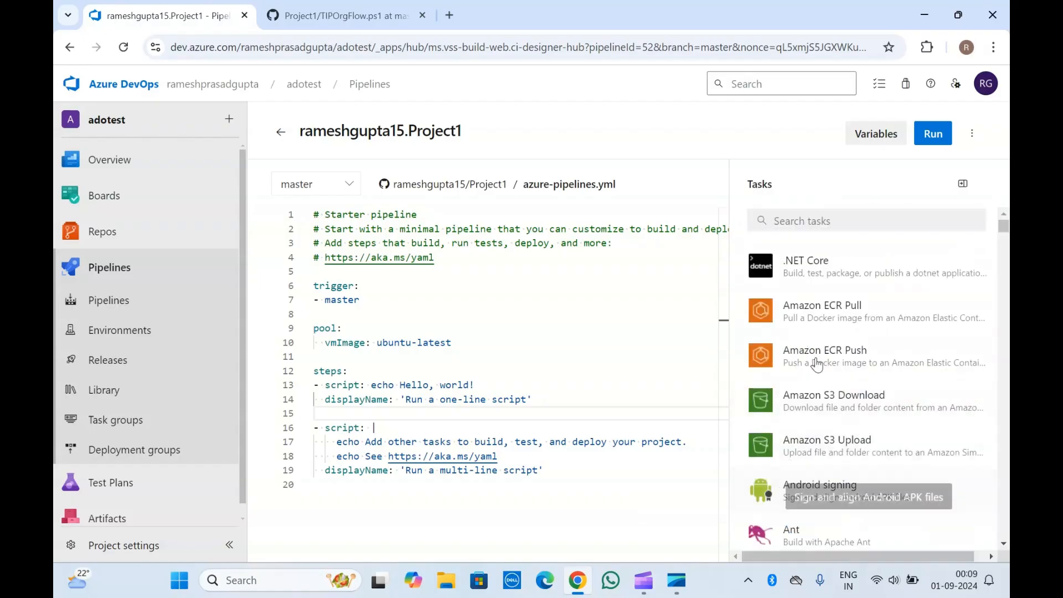
# Step: Search the pipeline tasks for "github" and open the settings of the GitHub Release task
pyautogui.click(829, 222)
pyautogui.write('github')
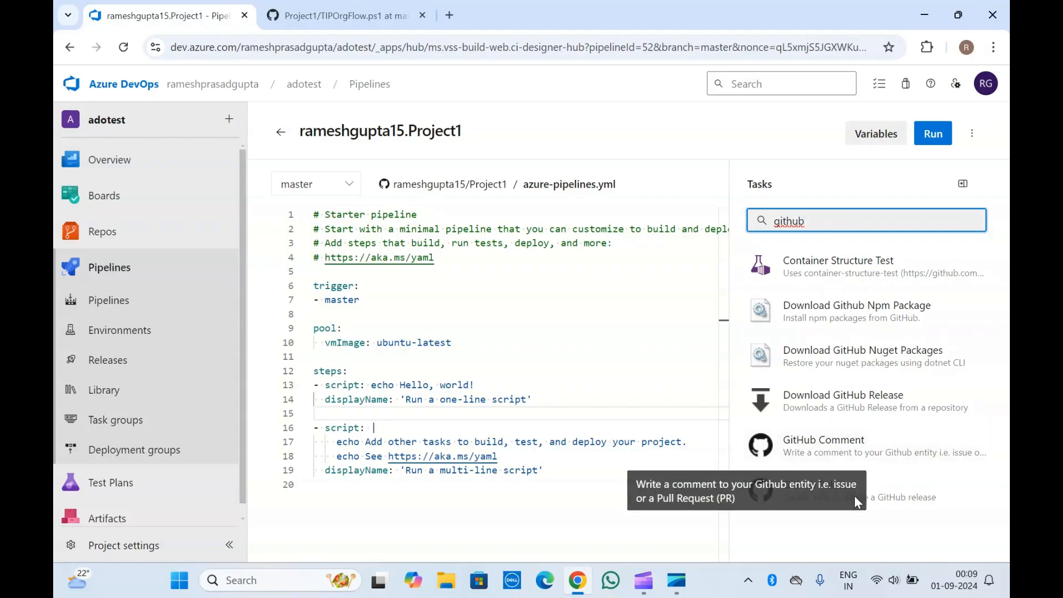
pyautogui.click(778, 182)
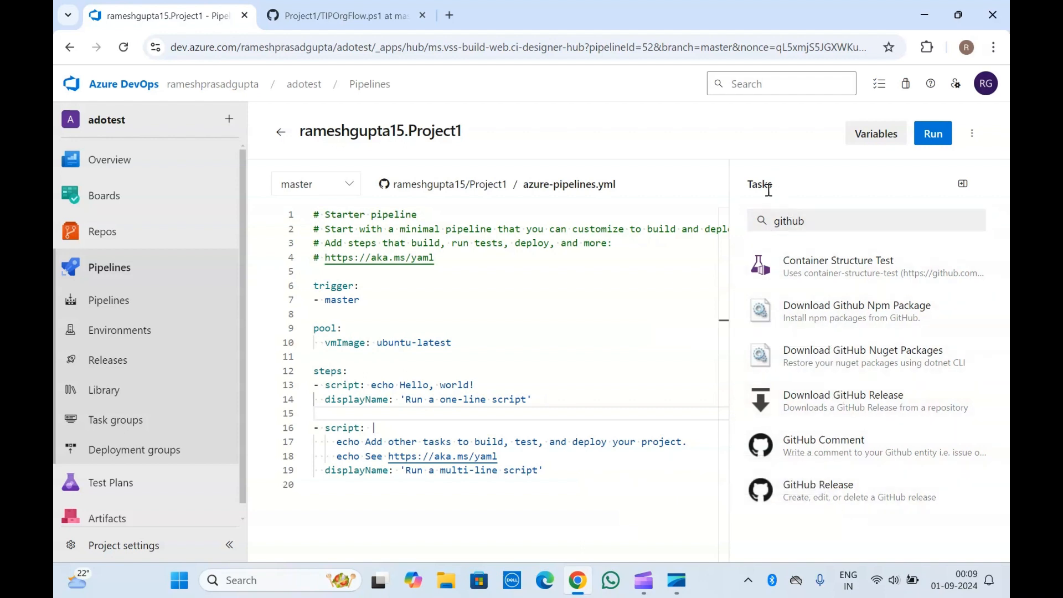
pyautogui.doubleClick(769, 188)
pyautogui.click(769, 190)
pyautogui.click(810, 509)
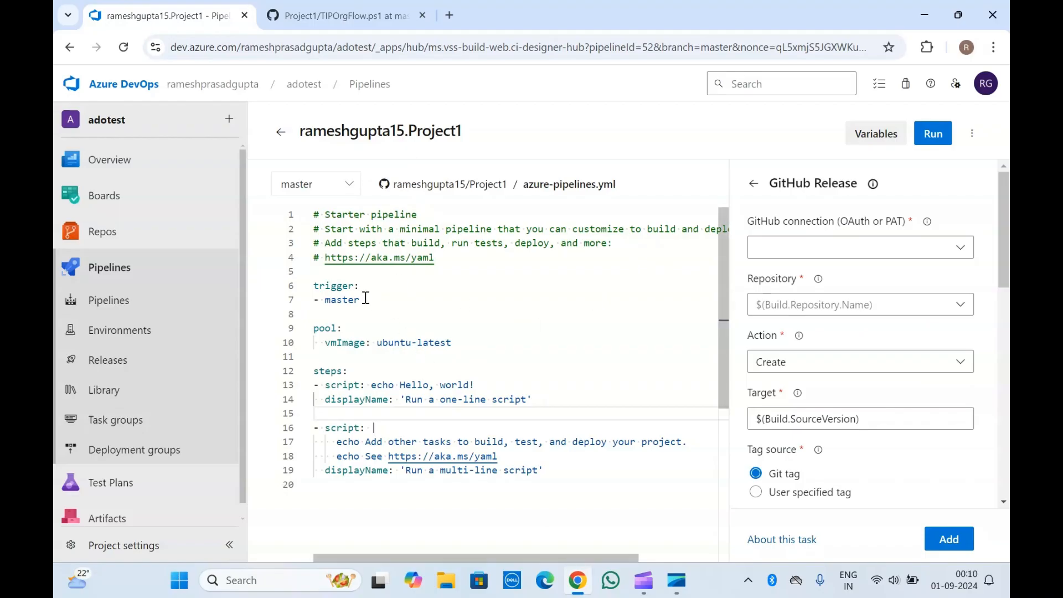
# Step: Review the YAML from the trigger to the last script against the GitHub repository, and the GitHub Release task's connection field
pyautogui.click(364, 299)
pyautogui.click(544, 469)
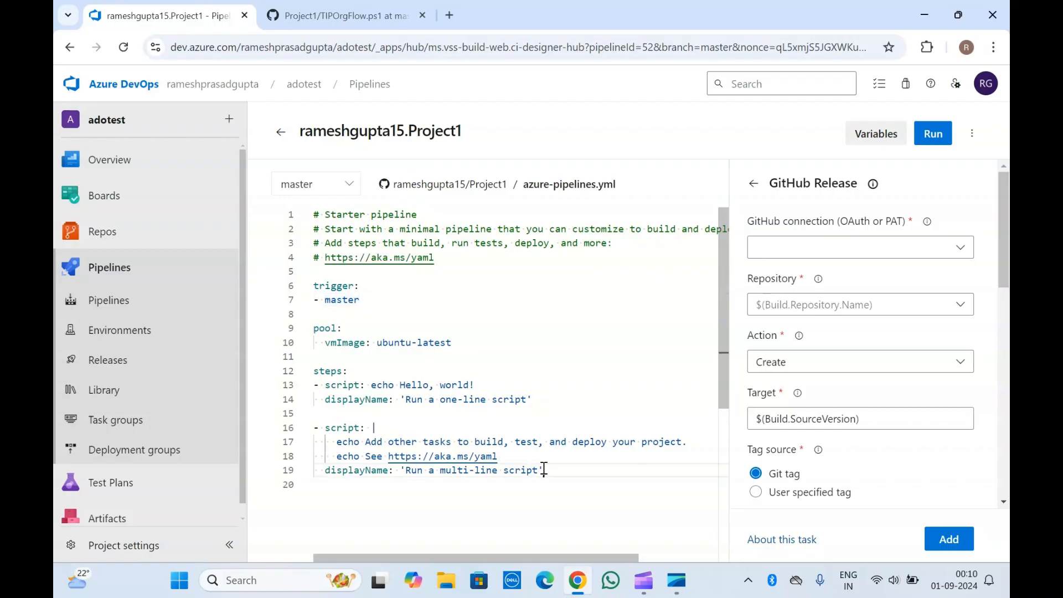
pyautogui.moveTo(544, 469); pyautogui.dragTo(288, 292)
pyautogui.click(344, 15)
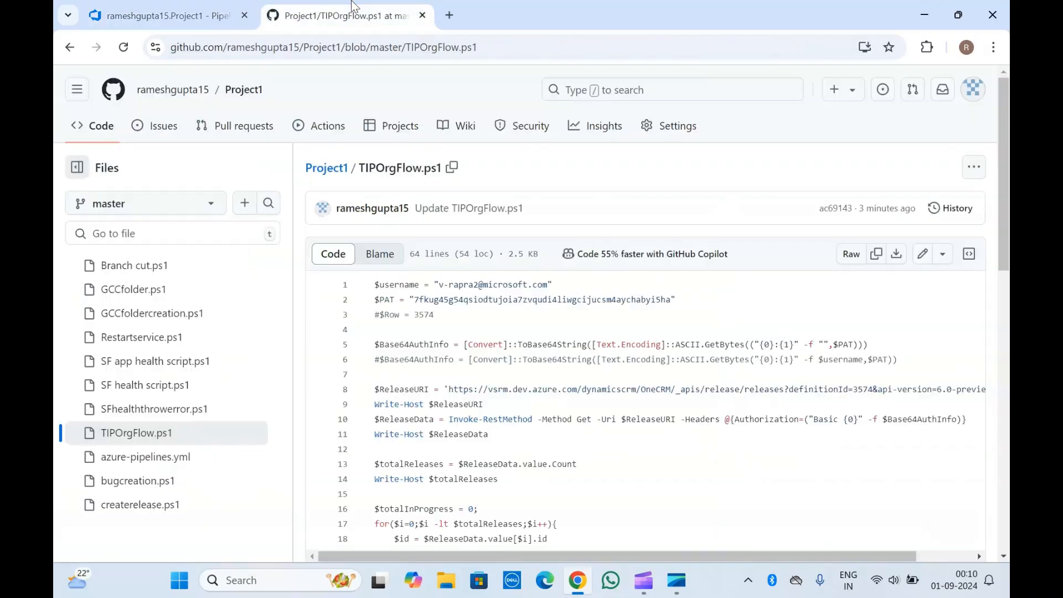
pyautogui.click(166, 15)
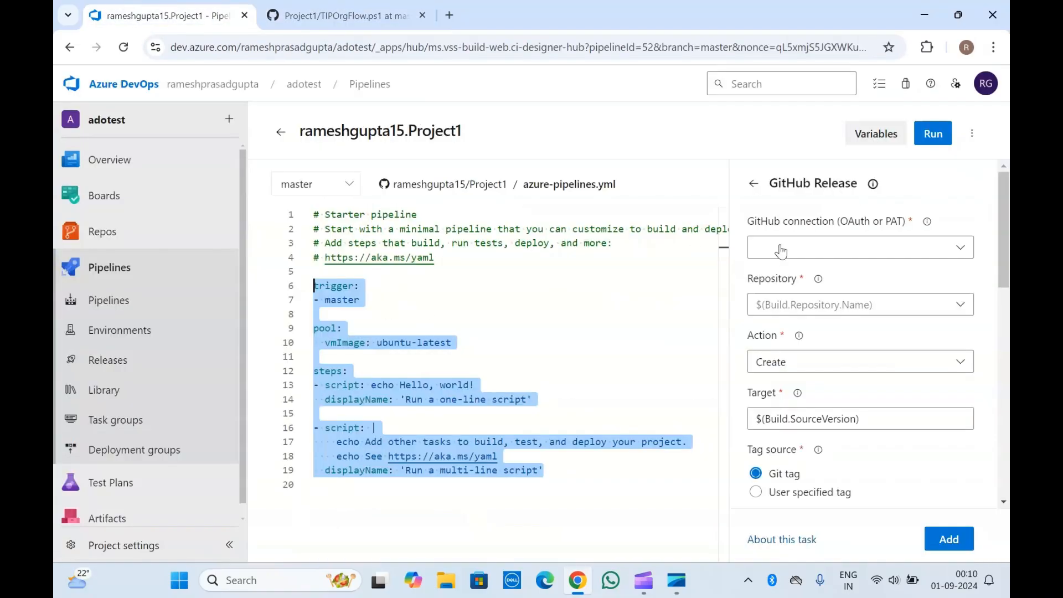
pyautogui.tripleClick(767, 221)
pyautogui.click(767, 221)
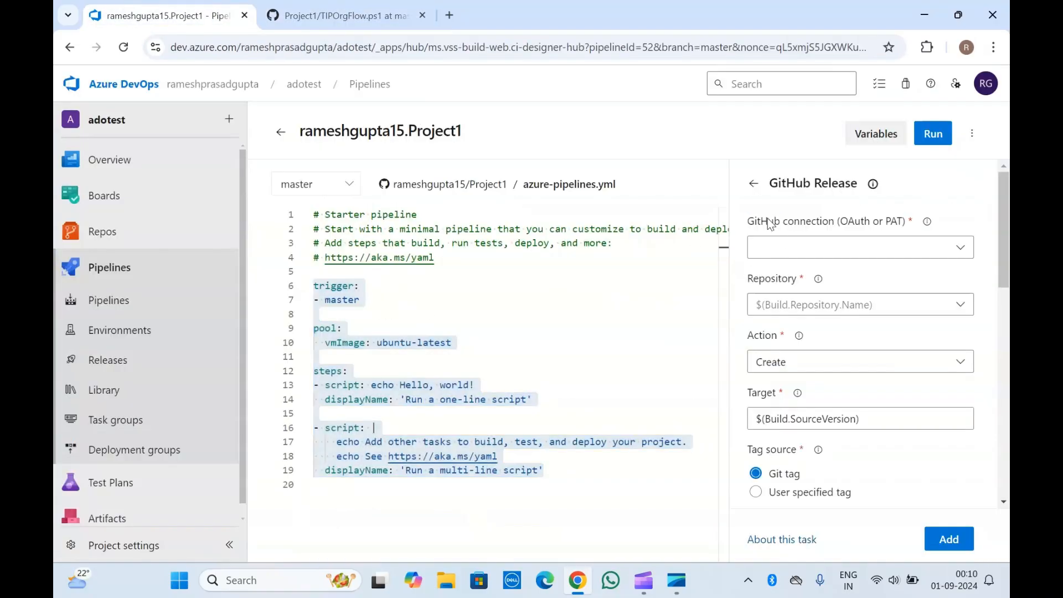
# Step: Open the adotest project settings in a separate browser tab and display the service connections
pyautogui.rightClick(143, 538)
pyautogui.click(195, 392)
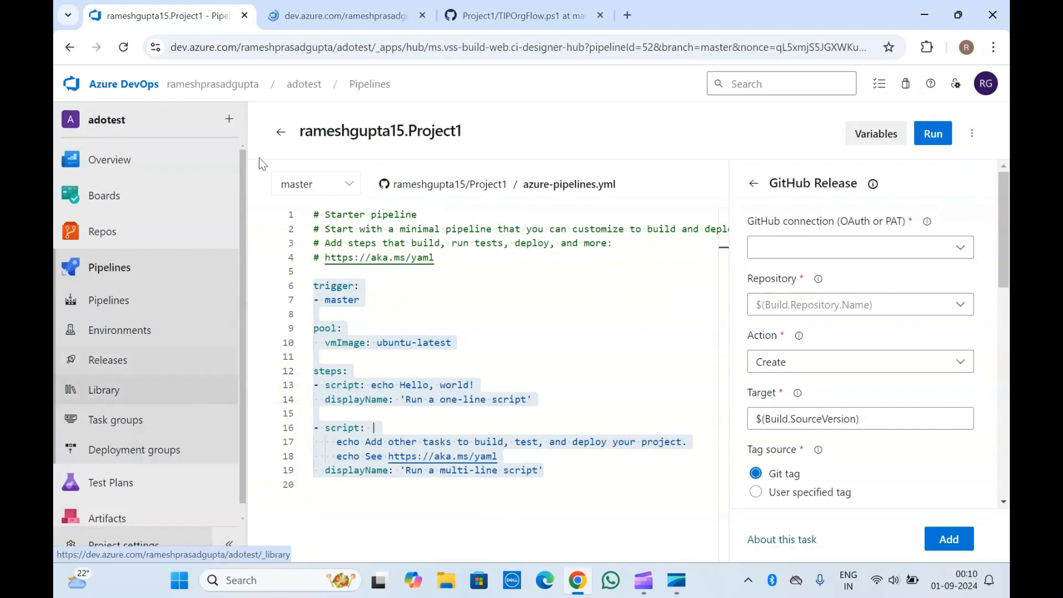
pyautogui.hotkey('ctrl', 'Tab')
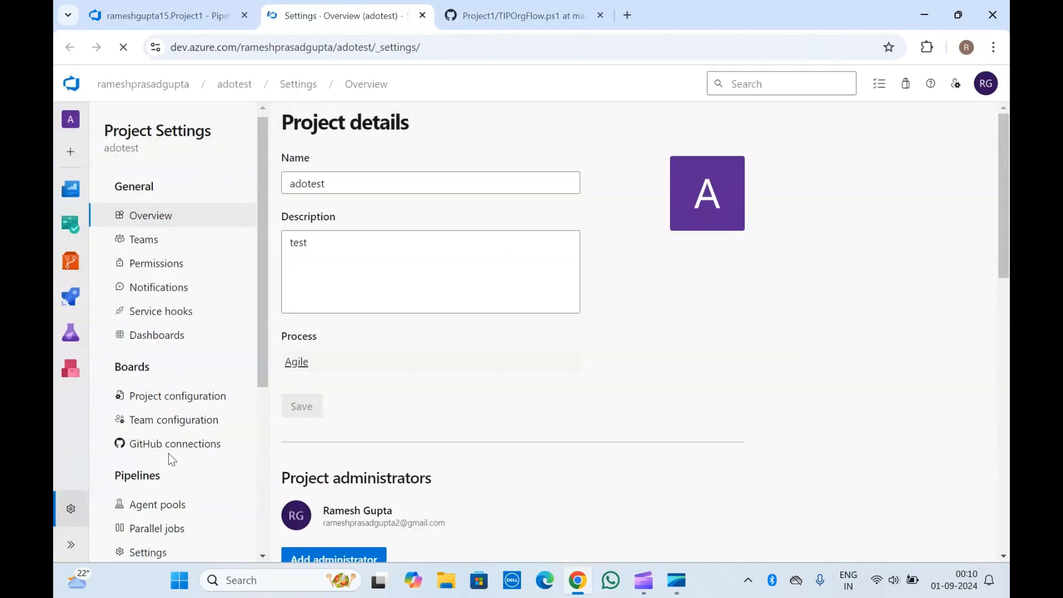
pyautogui.scroll(-5, 168, 452)
pyautogui.click(164, 346)
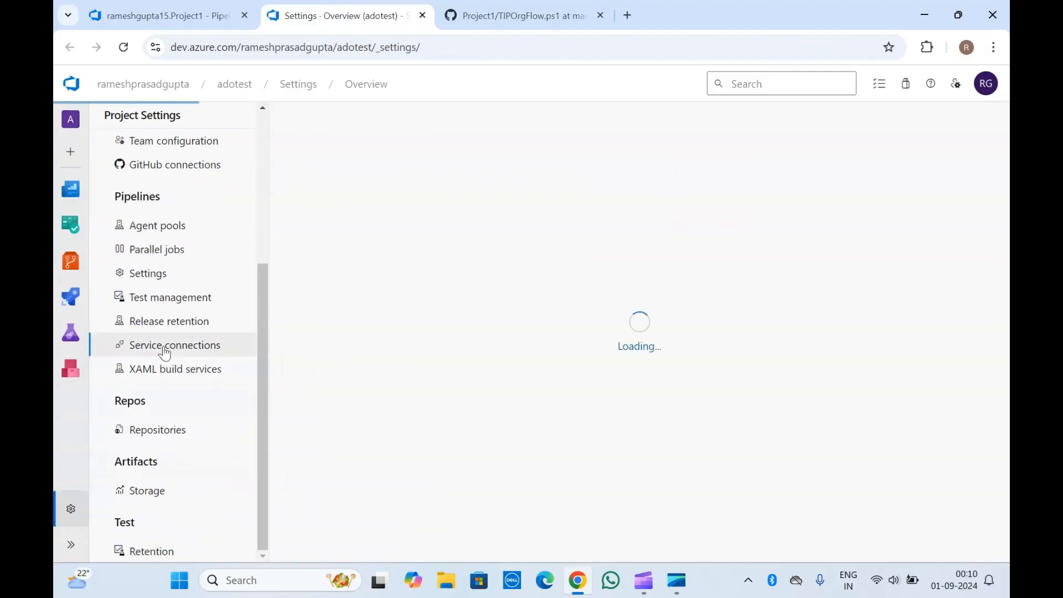
pyautogui.click(649, 259)
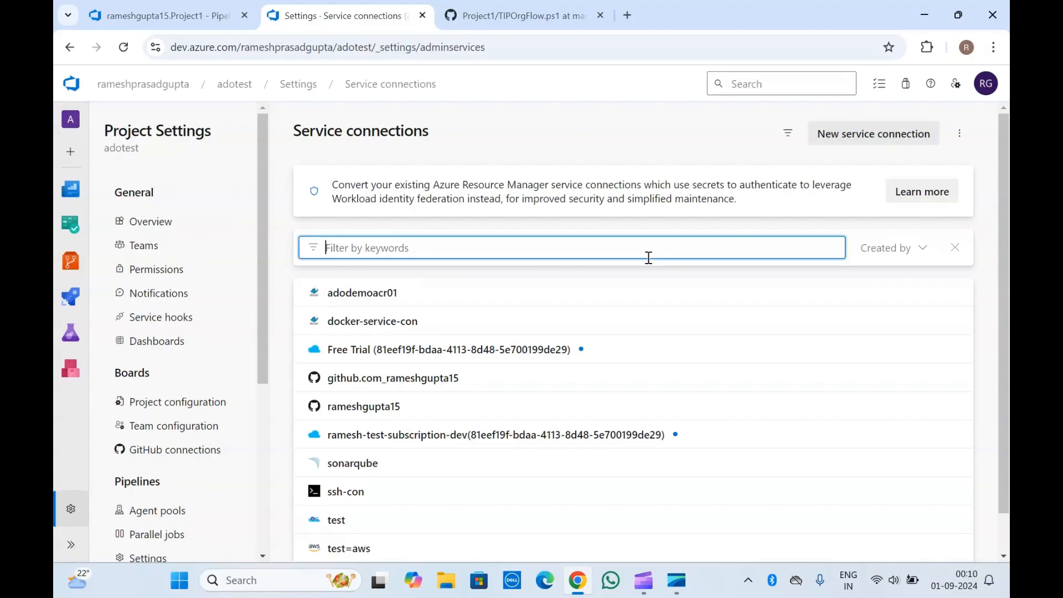
# Step: Start a new GitHub service connection using grant authorization, with AzurePipelines as the OAuth configuration
pyautogui.click(877, 141)
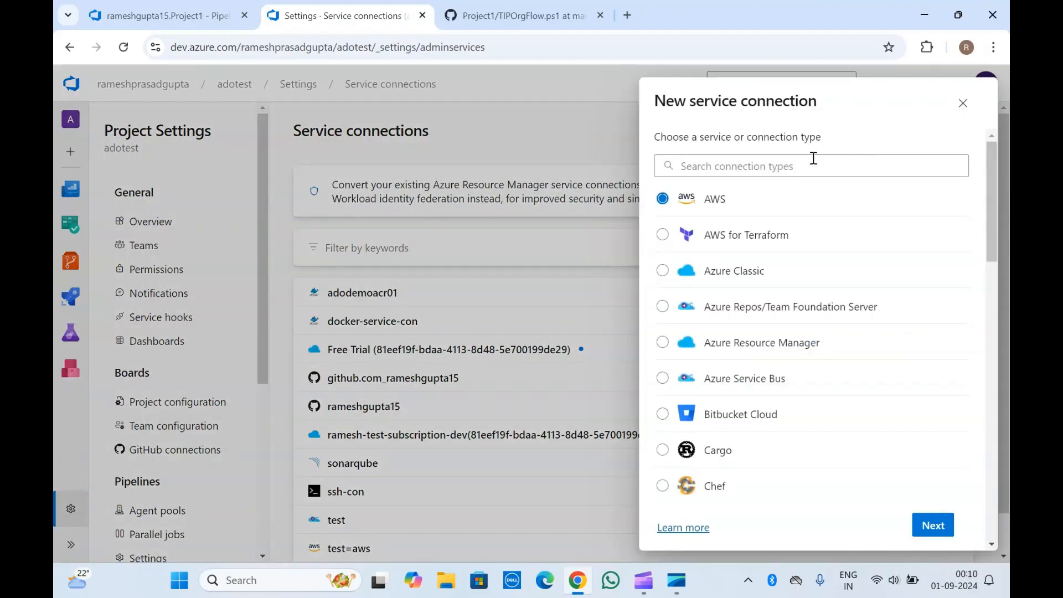
pyautogui.click(797, 166)
pyautogui.write('github')
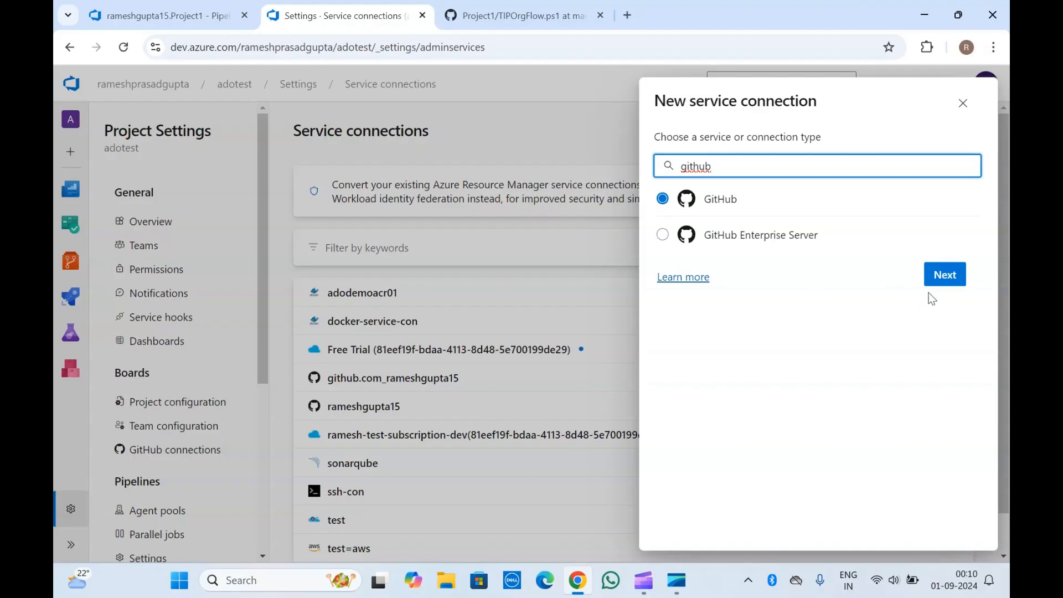
pyautogui.click(954, 280)
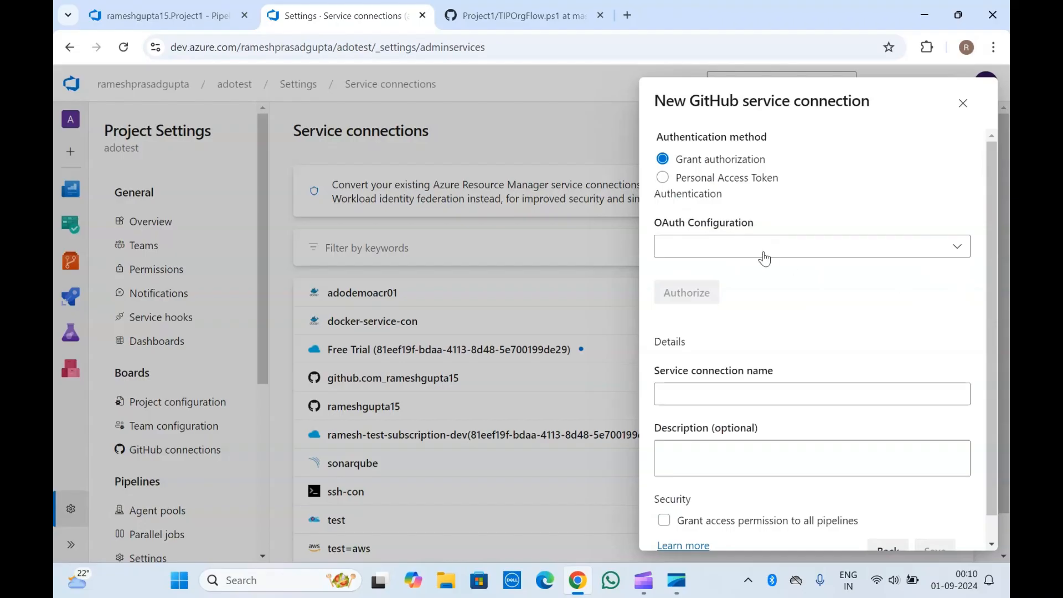
pyautogui.click(727, 252)
pyautogui.click(741, 275)
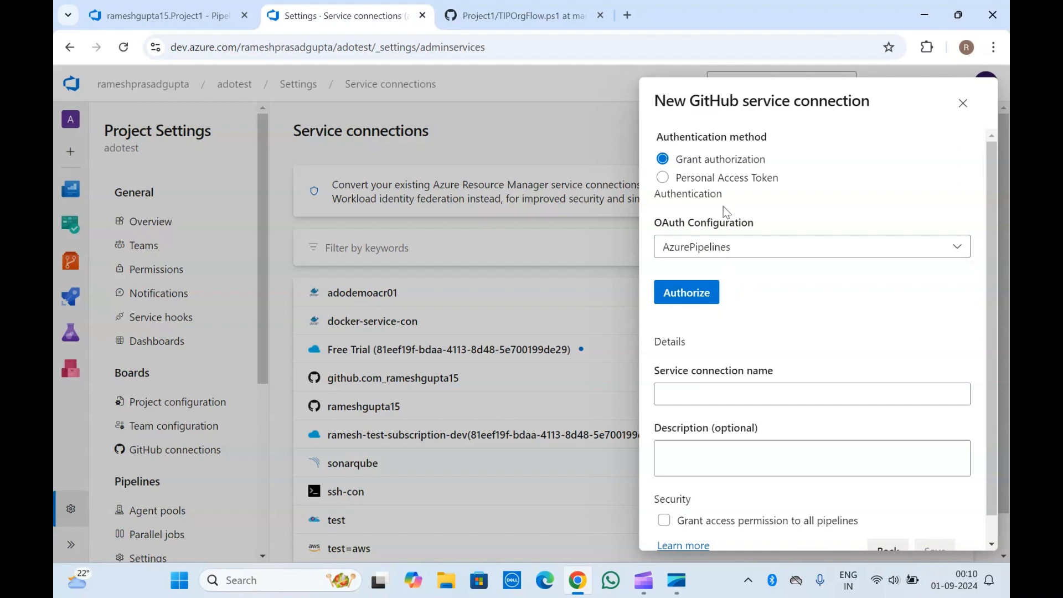
# Step: Switch the new connection's authentication method to Personal Access Token and review the fields it requires
pyautogui.click(725, 179)
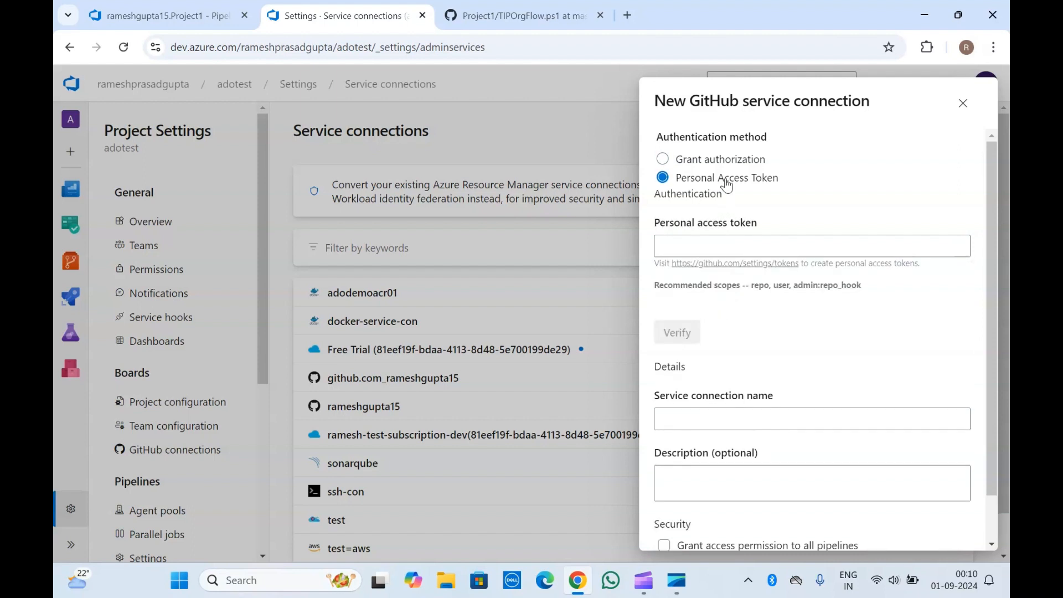
pyautogui.click(719, 248)
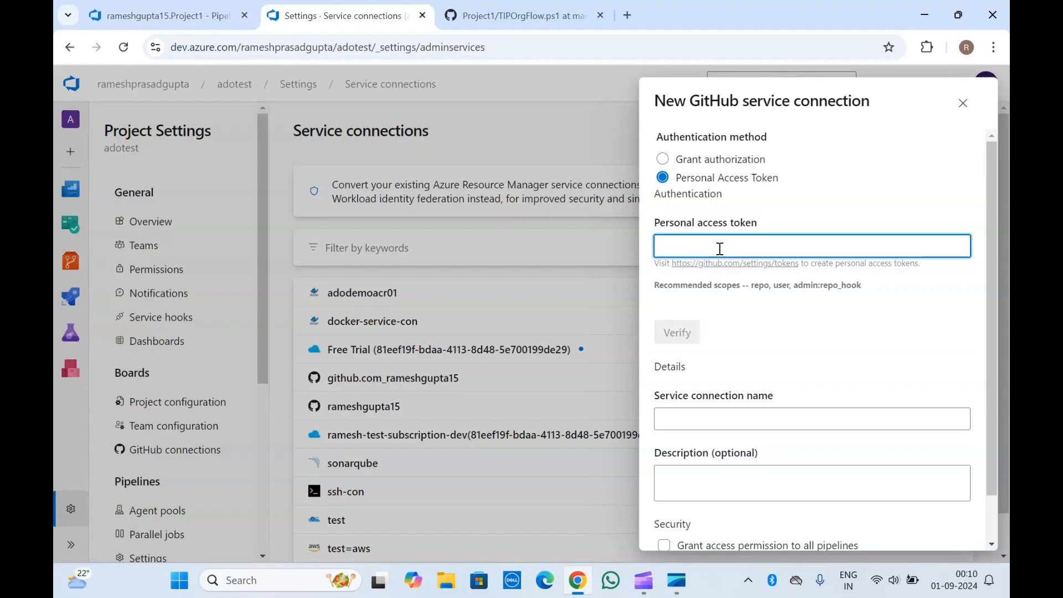
pyautogui.scroll(-2, 720, 248)
pyautogui.click(757, 356)
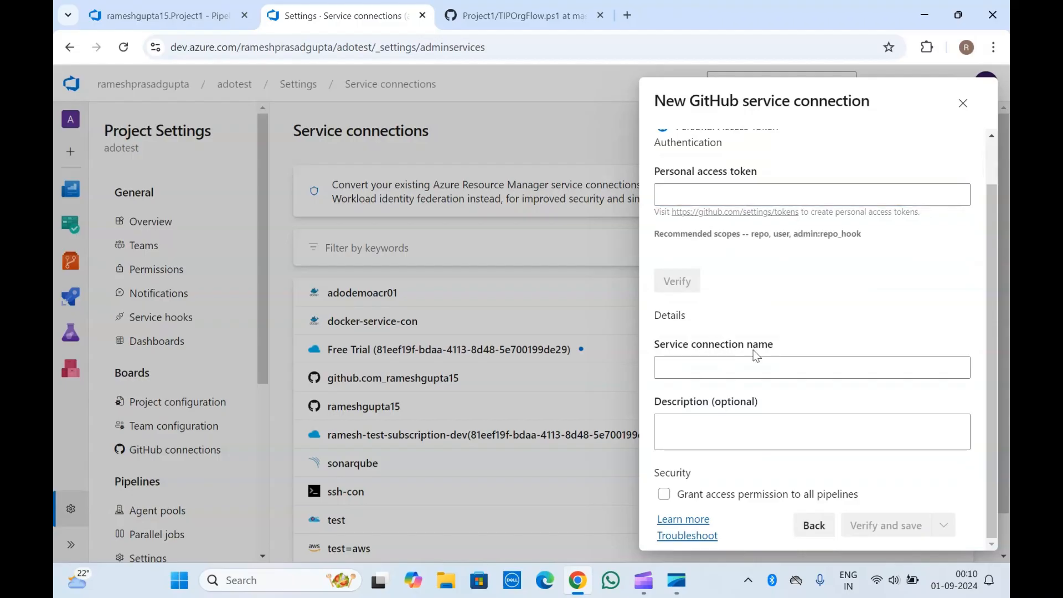
pyautogui.scroll(1, 756, 298)
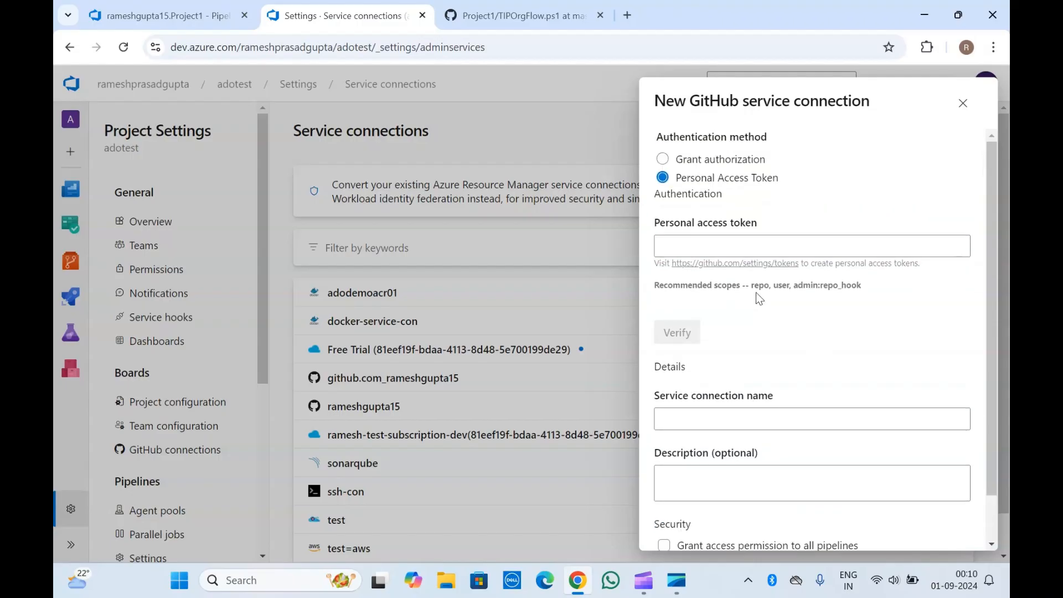
# Step: Switch back to grant authorization to review the name, description and security fields, and discard the new service connection
pyautogui.click(701, 162)
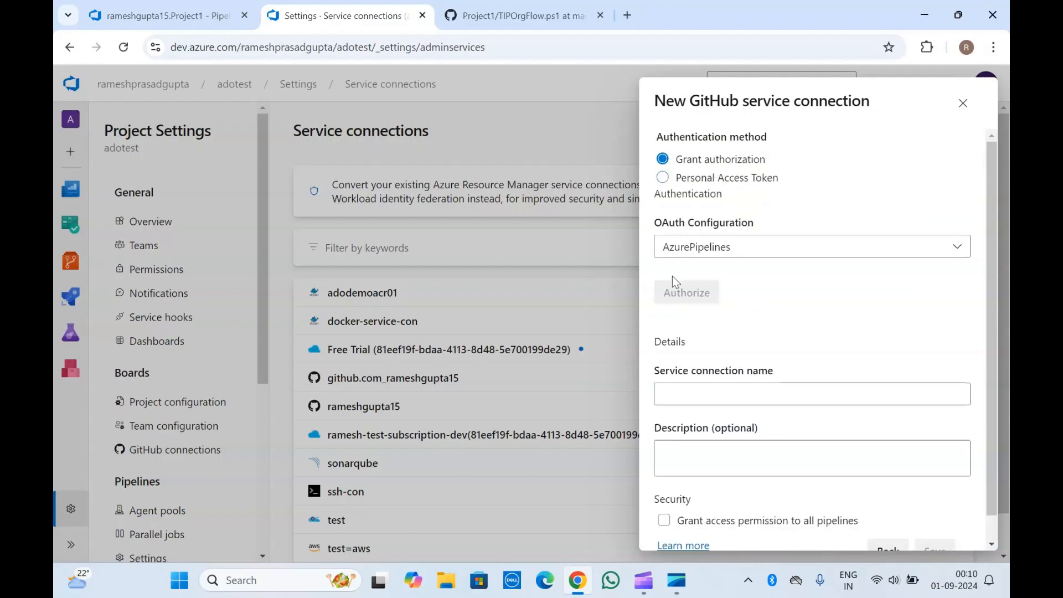
pyautogui.scroll(-1, 694, 297)
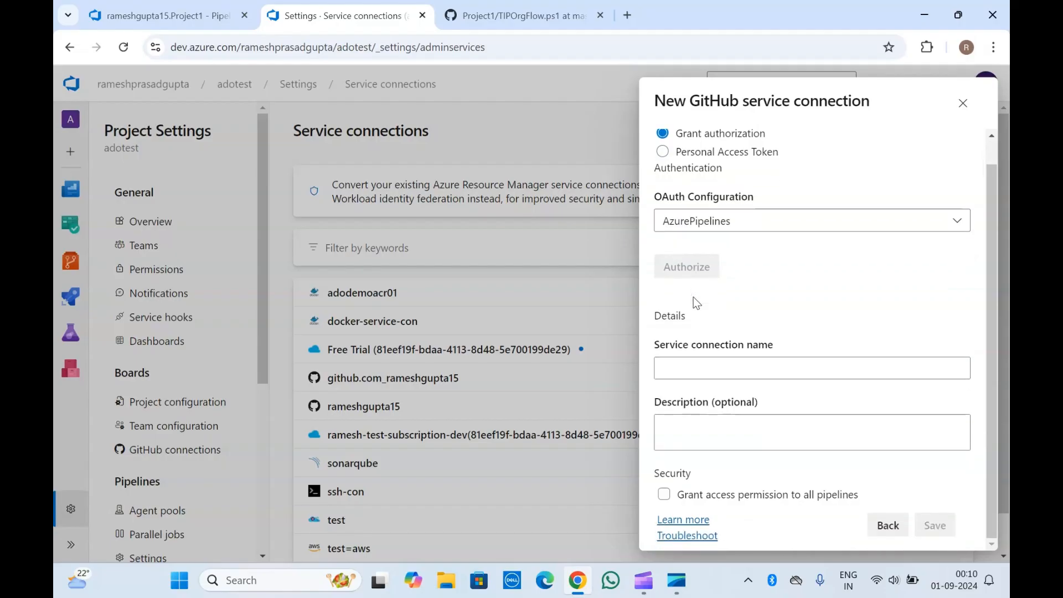
pyautogui.click(697, 366)
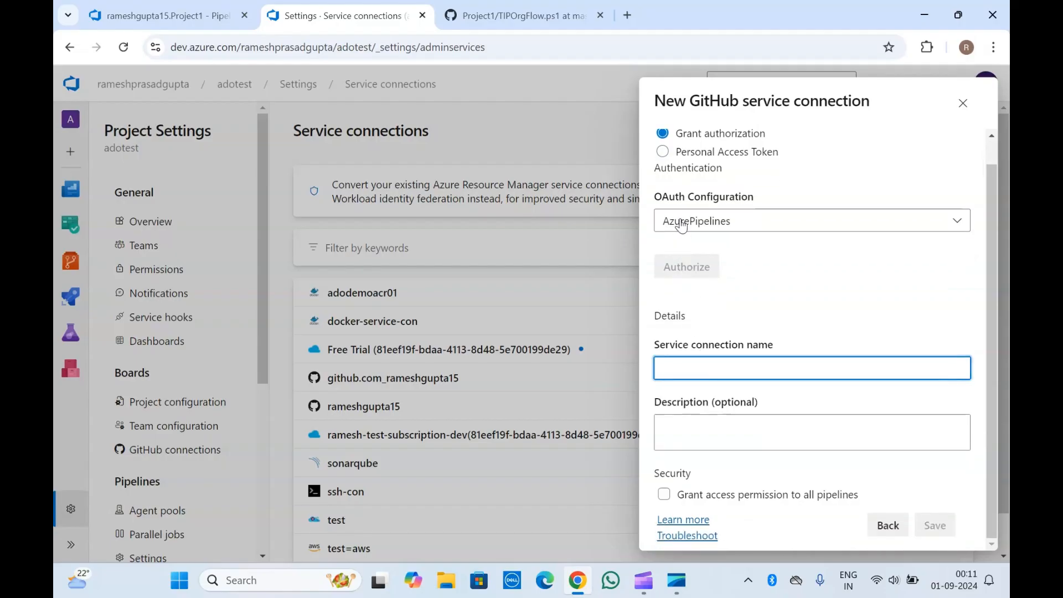
pyautogui.scroll(1, 679, 293)
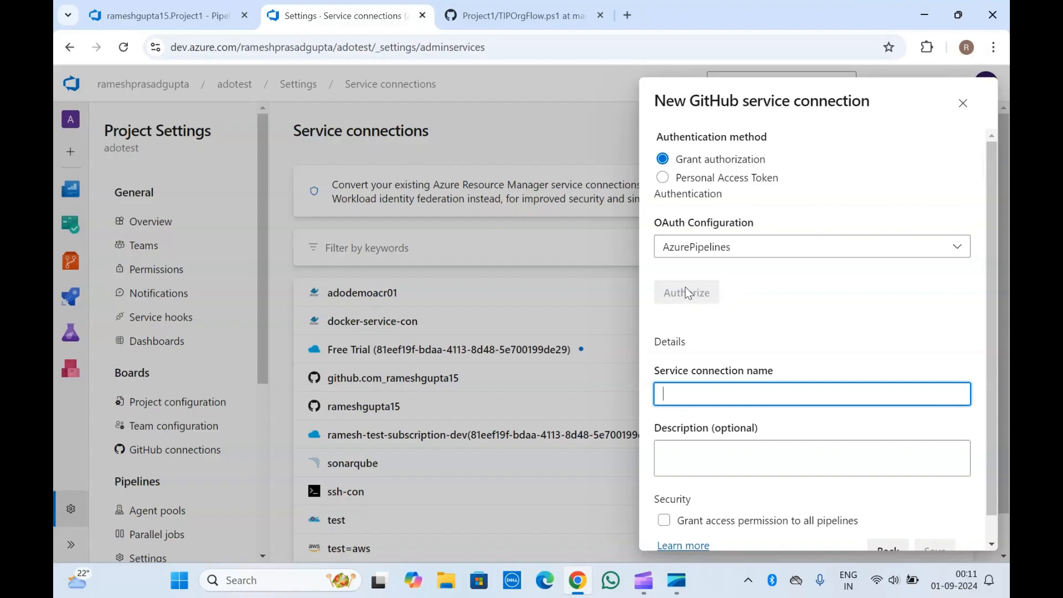
pyautogui.scroll(-1, 685, 288)
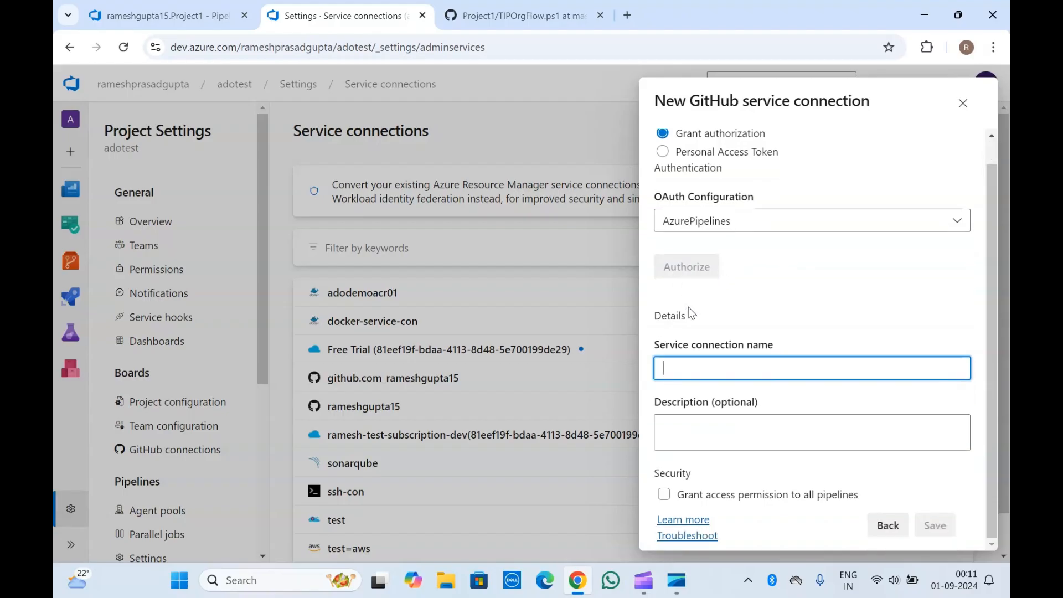
pyautogui.click(705, 427)
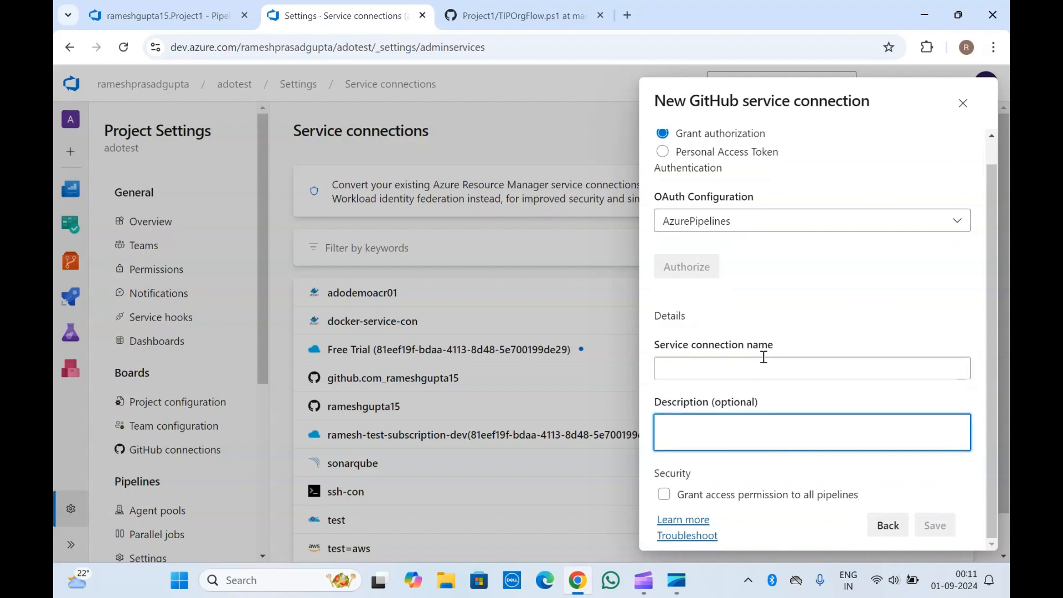
pyautogui.scroll(1, 770, 327)
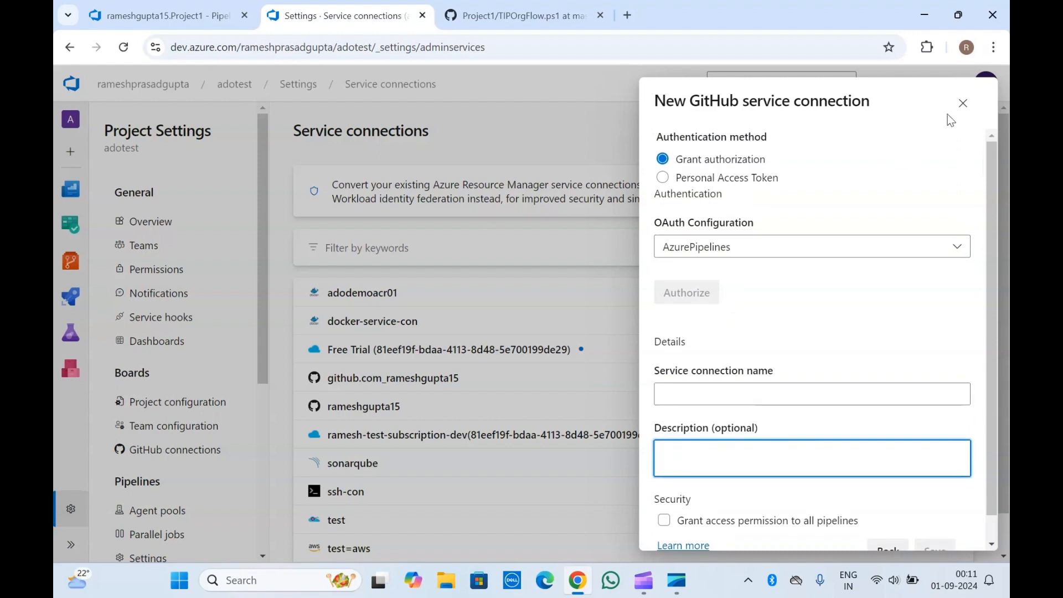
pyautogui.click(963, 104)
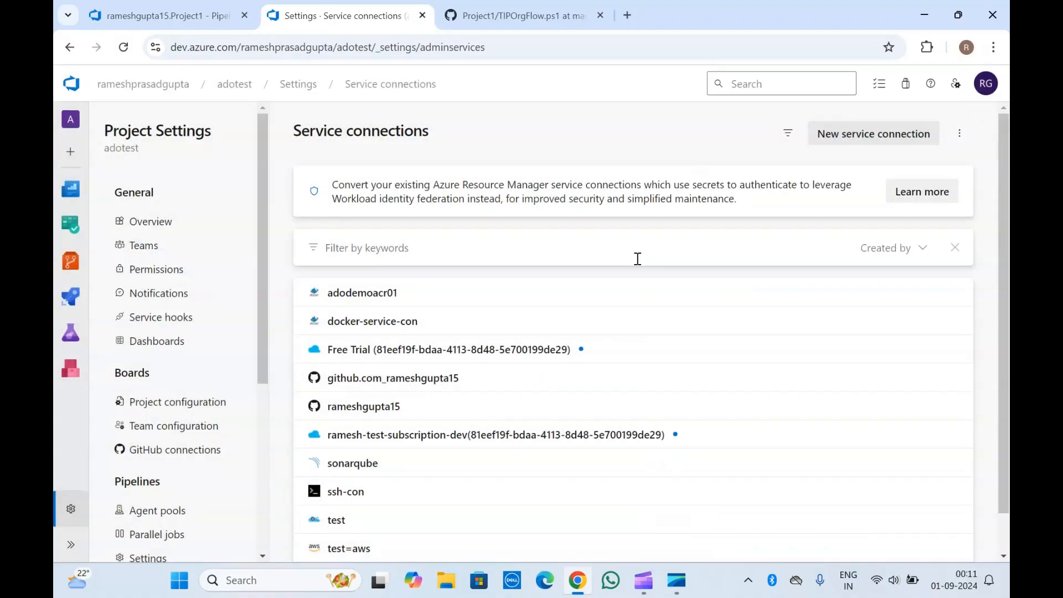
# Step: Examine the edit settings of the existing github.com service connection, close them without changes, and check the connection's name
pyautogui.click(432, 376)
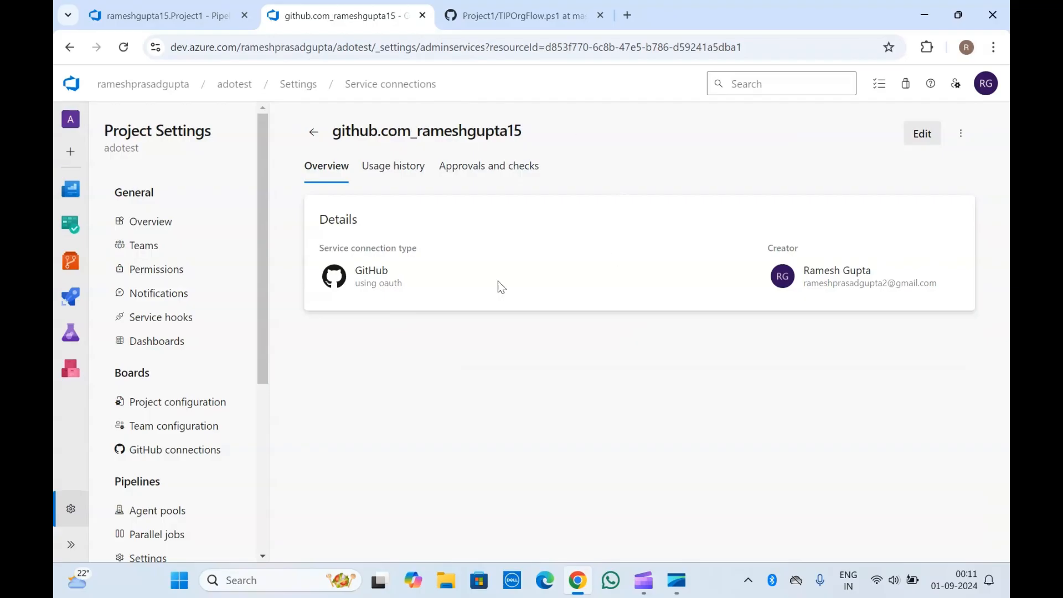
pyautogui.click(921, 137)
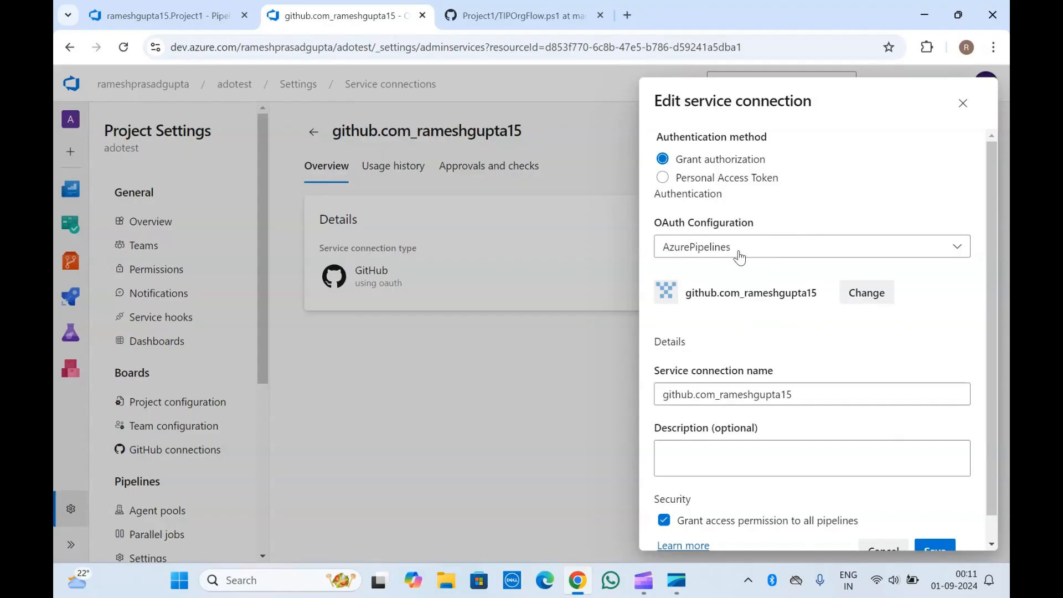
pyautogui.scroll(-1, 719, 320)
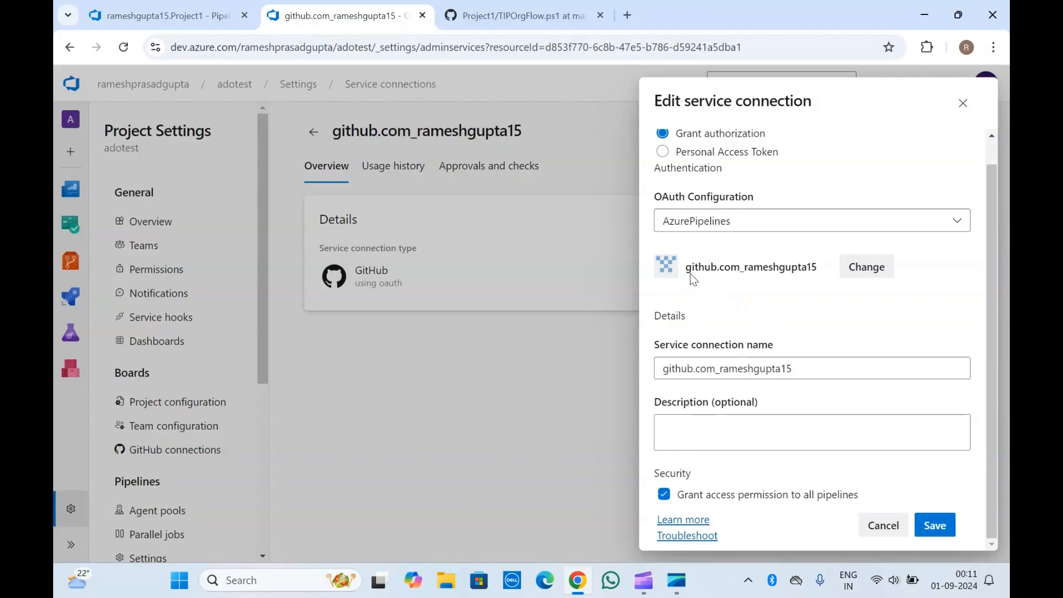
pyautogui.moveTo(690, 274); pyautogui.dragTo(804, 281)
pyautogui.click(811, 275)
pyautogui.click(961, 105)
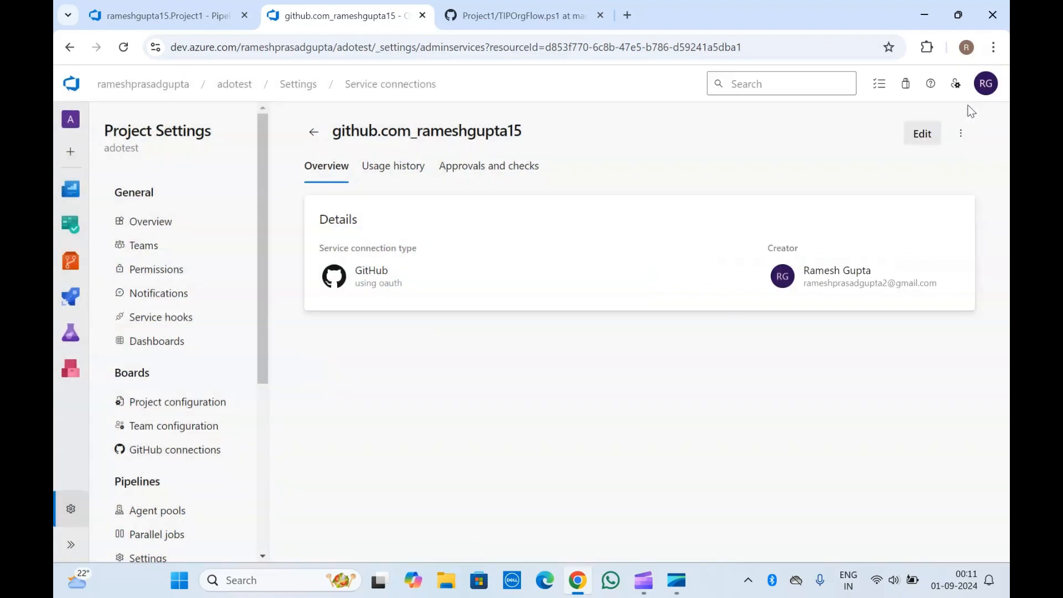
pyautogui.doubleClick(392, 126)
pyautogui.click(392, 127)
# Step: Return to the pipeline editor and select the existing github.com service connection for the GitHub Release task
pyautogui.click(492, 11)
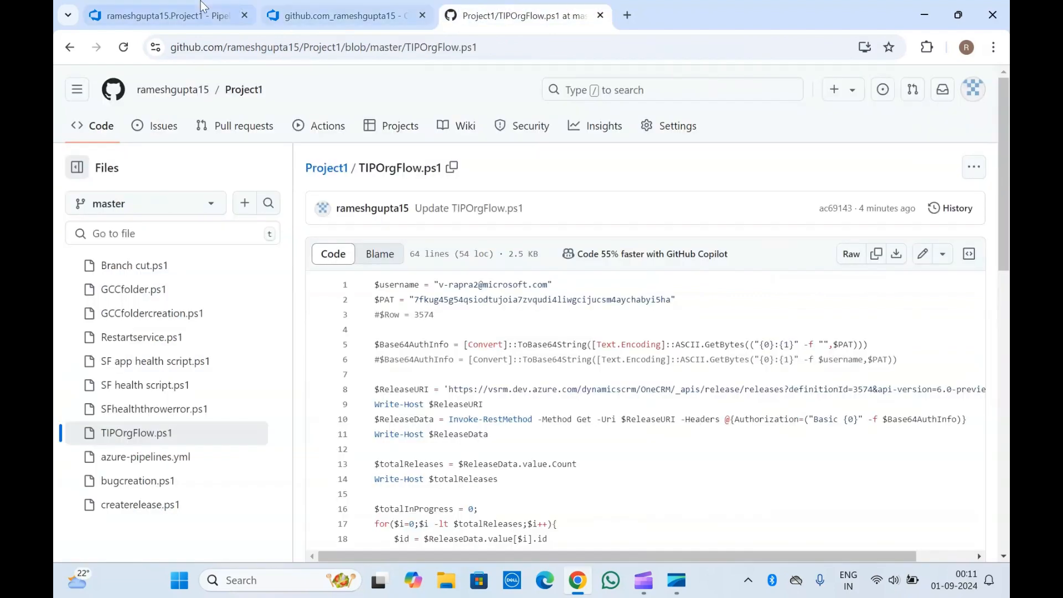
pyautogui.click(161, 15)
pyautogui.click(808, 262)
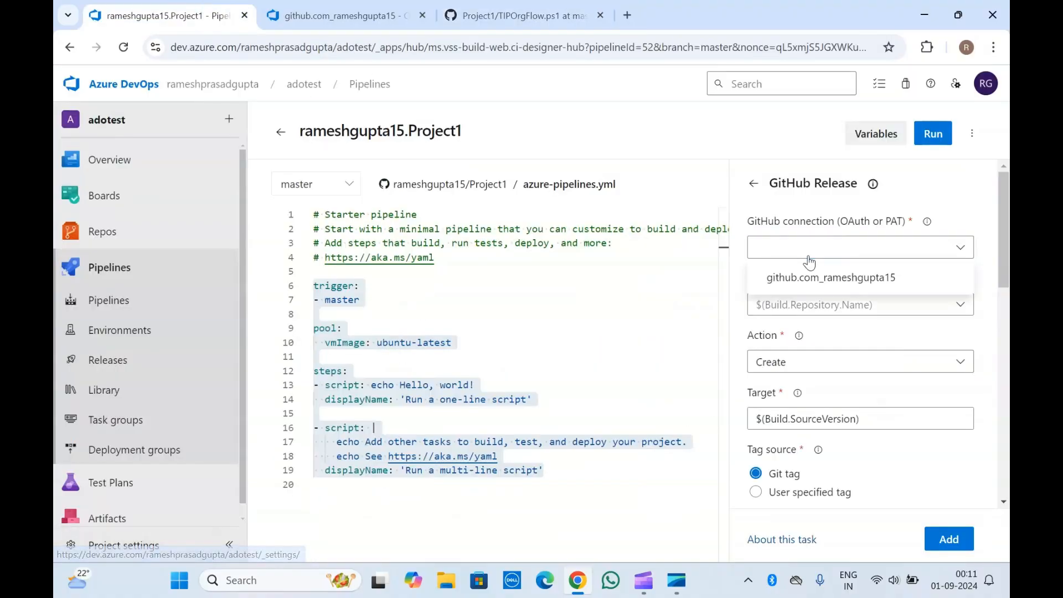
pyautogui.click(820, 277)
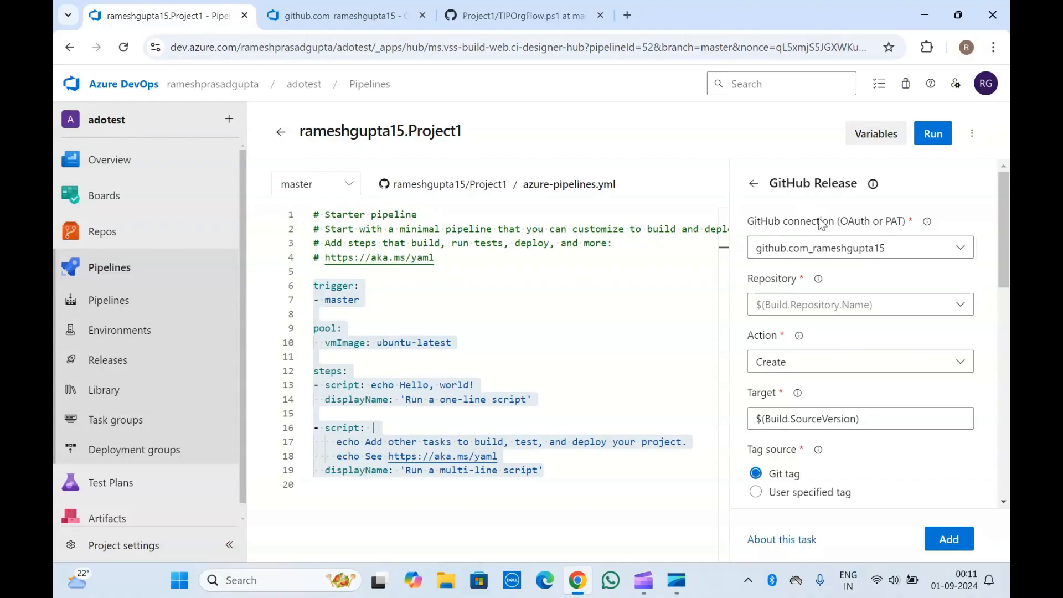
# Step: Compare the GitHub Release task's selected connection with the service connection's name in the project settings
pyautogui.rightClick(745, 227)
pyautogui.click(850, 221)
pyautogui.click(382, 16)
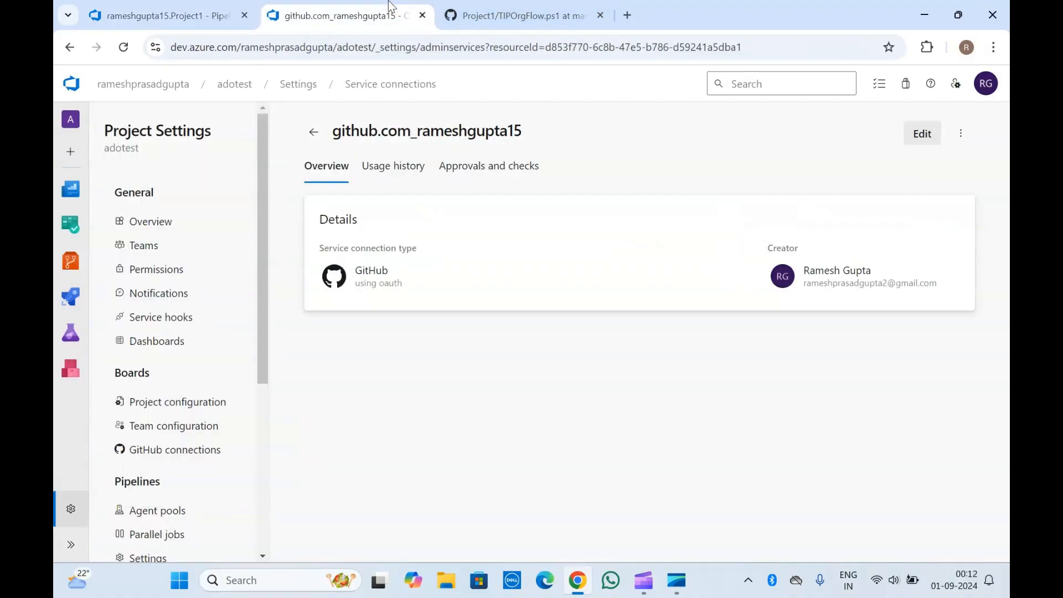
pyautogui.doubleClick(438, 127)
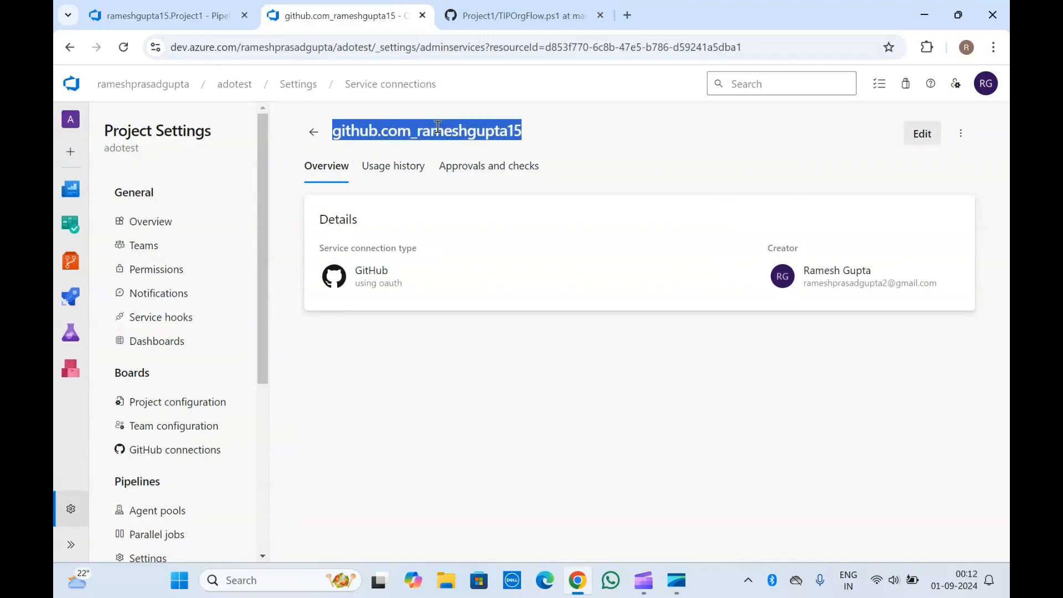
# Step: Return to the pipeline editor and select the Project1 repository for the GitHub Release task
pyautogui.click(221, 15)
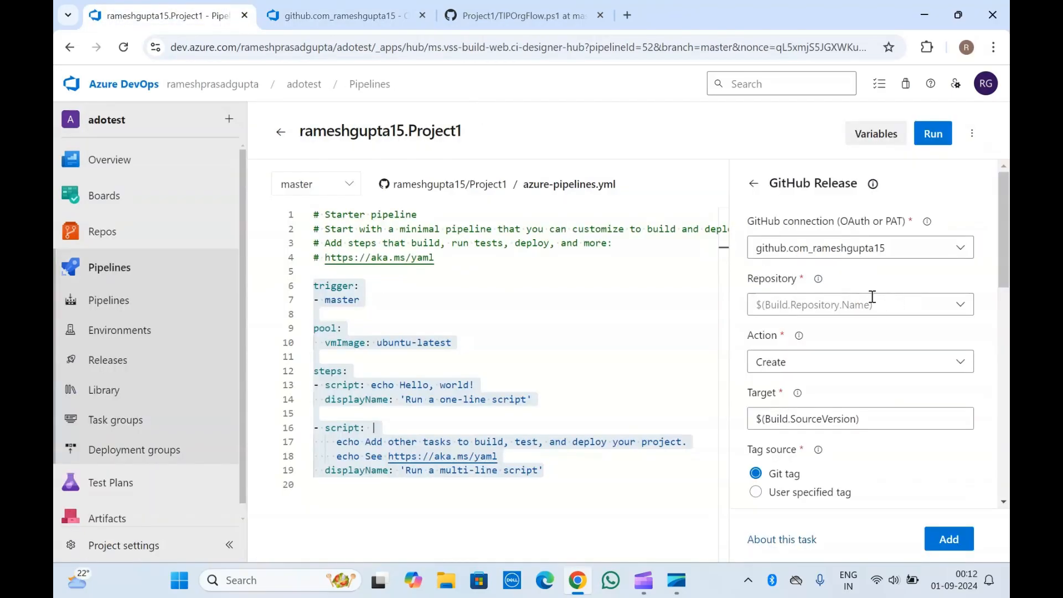
pyautogui.scroll(-1, 886, 294)
pyautogui.click(963, 287)
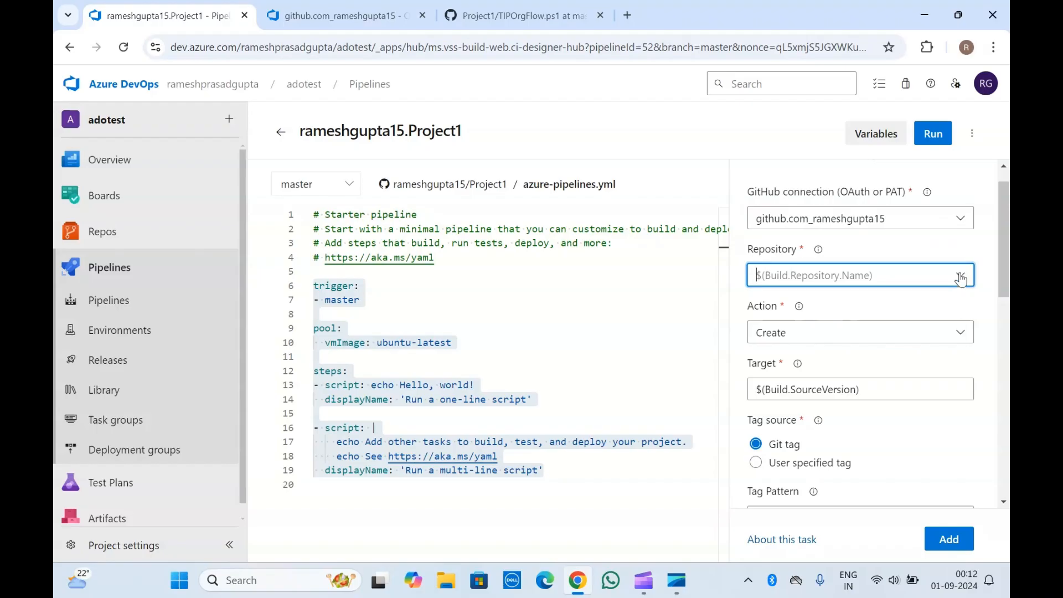
pyautogui.click(960, 277)
pyautogui.click(864, 329)
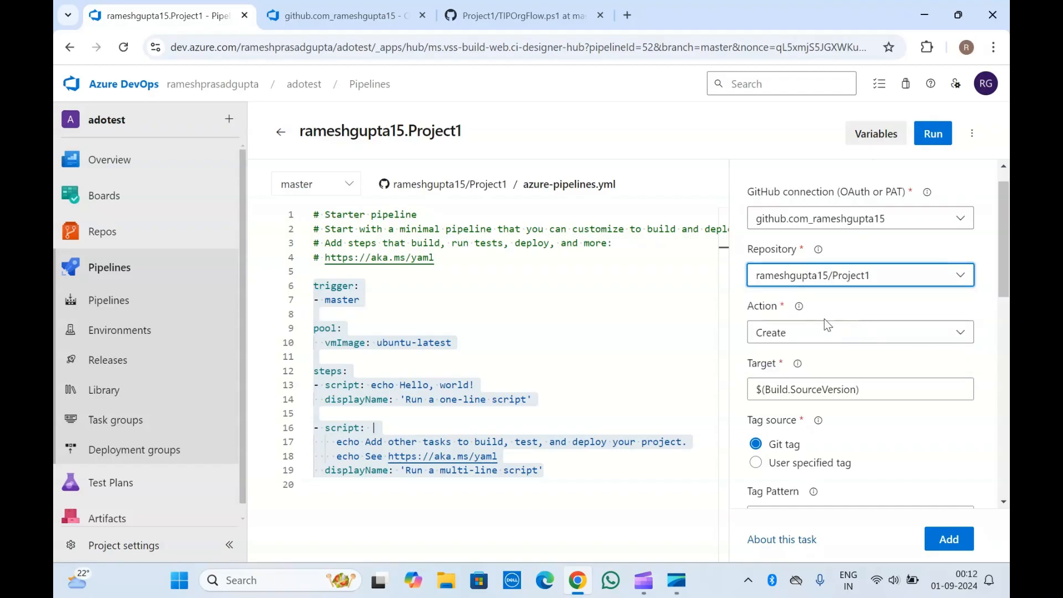
pyautogui.click(778, 310)
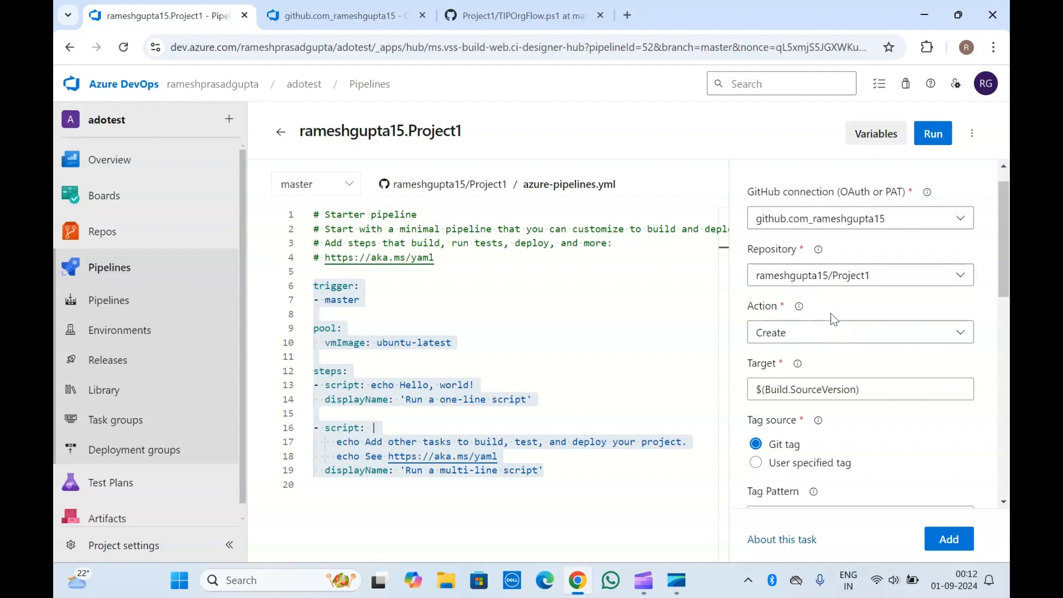
pyautogui.scroll(1, 843, 314)
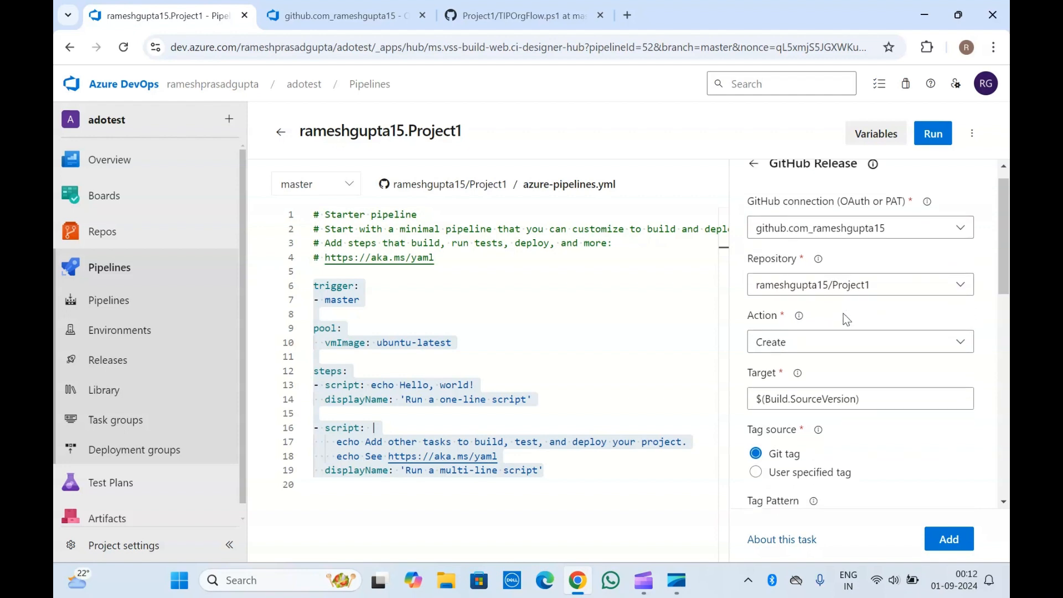
# Step: Preview the GitHub Release task's fields for the Edit and Delete actions, and set the action back to Create
pyautogui.click(829, 346)
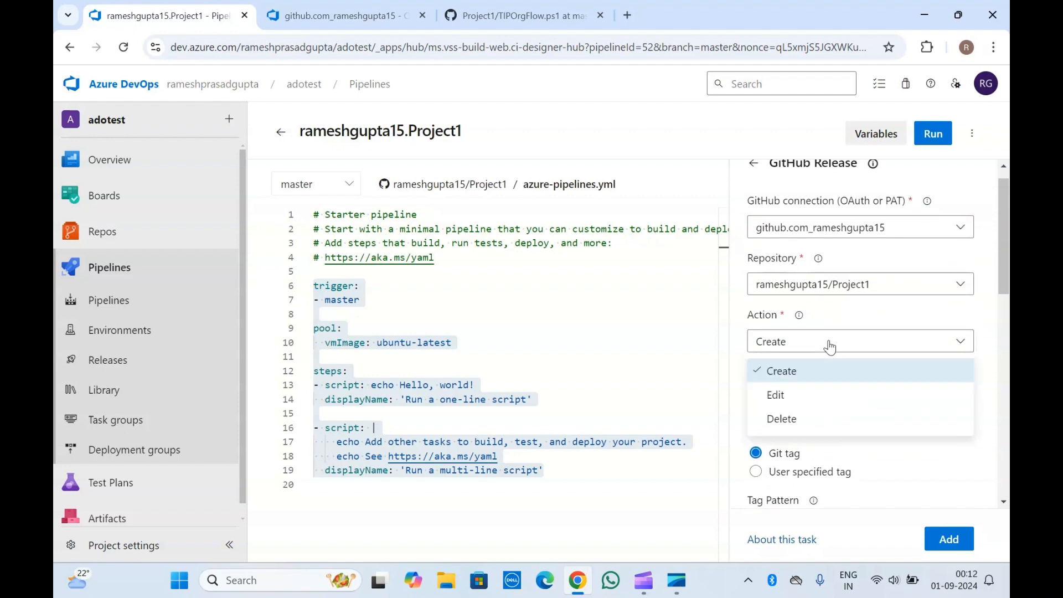
pyautogui.click(781, 395)
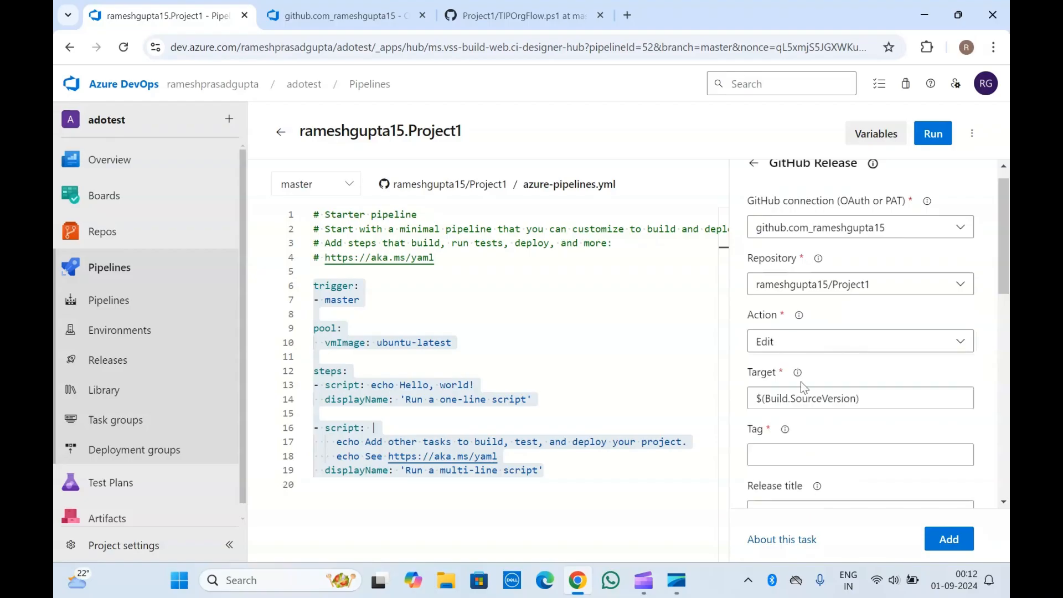
pyautogui.click(822, 352)
pyautogui.click(790, 421)
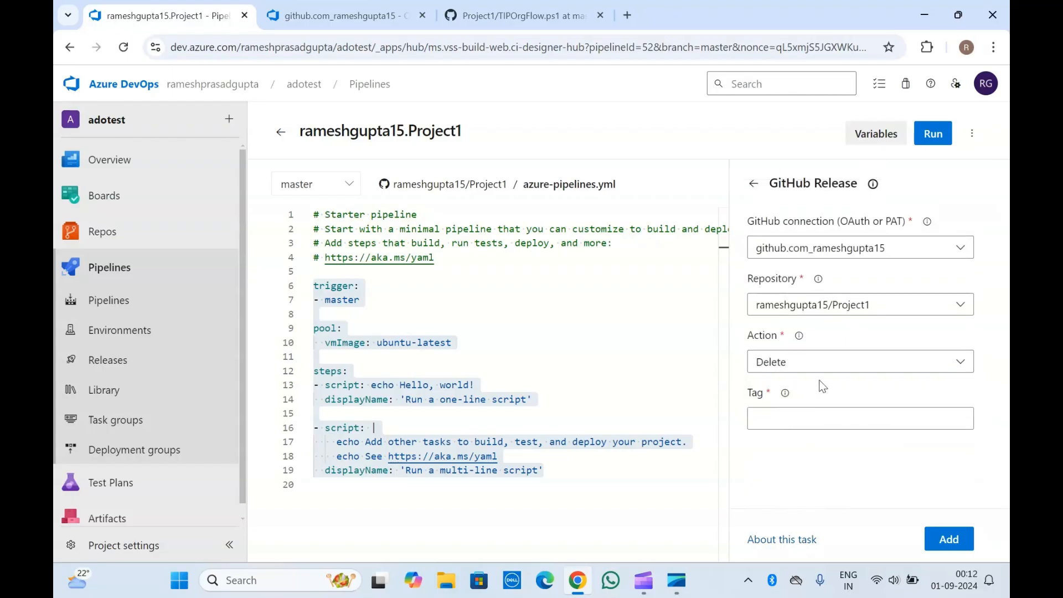
pyautogui.click(839, 369)
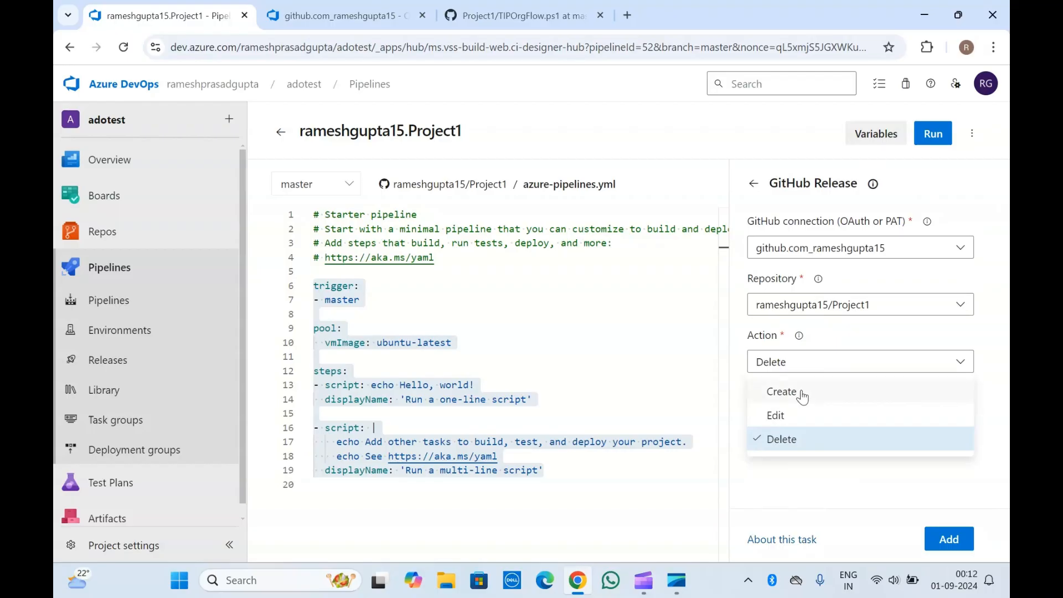
pyautogui.click(800, 397)
# Step: Examine the GitHub Release task's remaining settings: target, tag source, release title and notes, assets, and changelog configuration
pyautogui.scroll(-1, 802, 396)
pyautogui.scroll(-2, 802, 396)
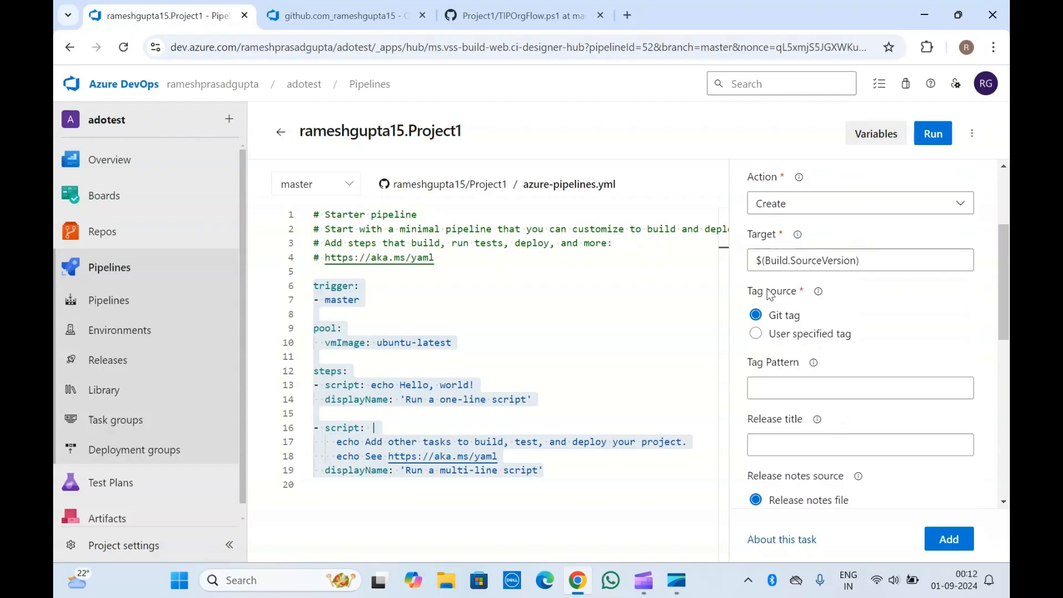
pyautogui.click(785, 382)
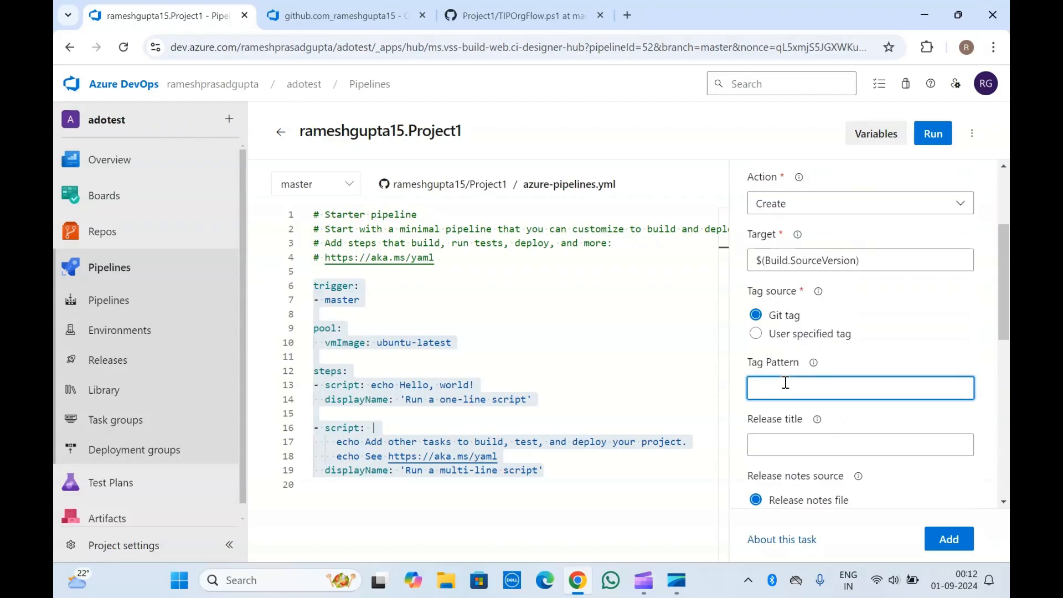
pyautogui.scroll(-3, 785, 383)
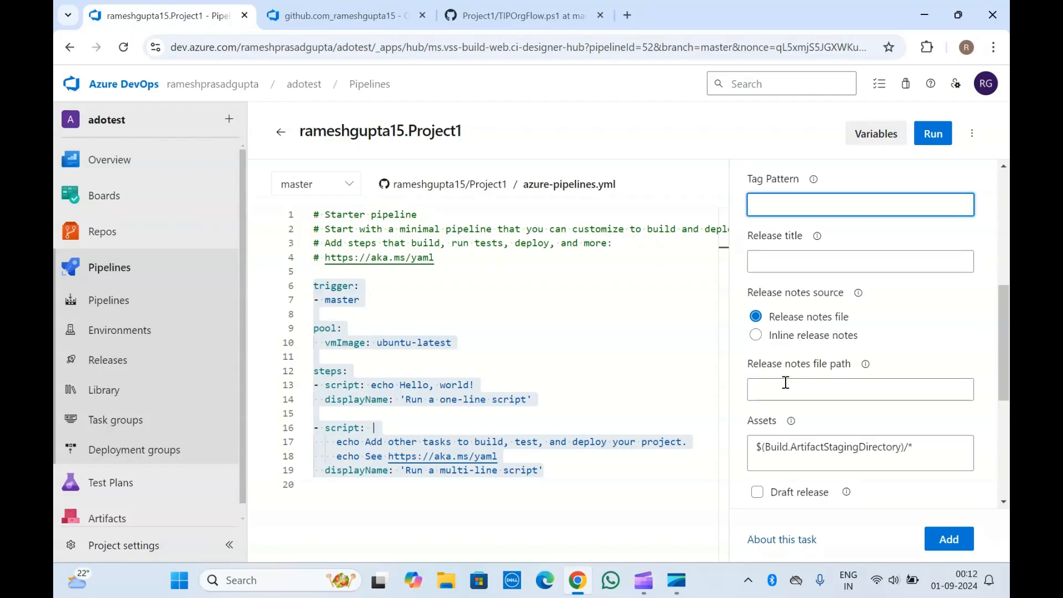
pyautogui.scroll(-3, 786, 382)
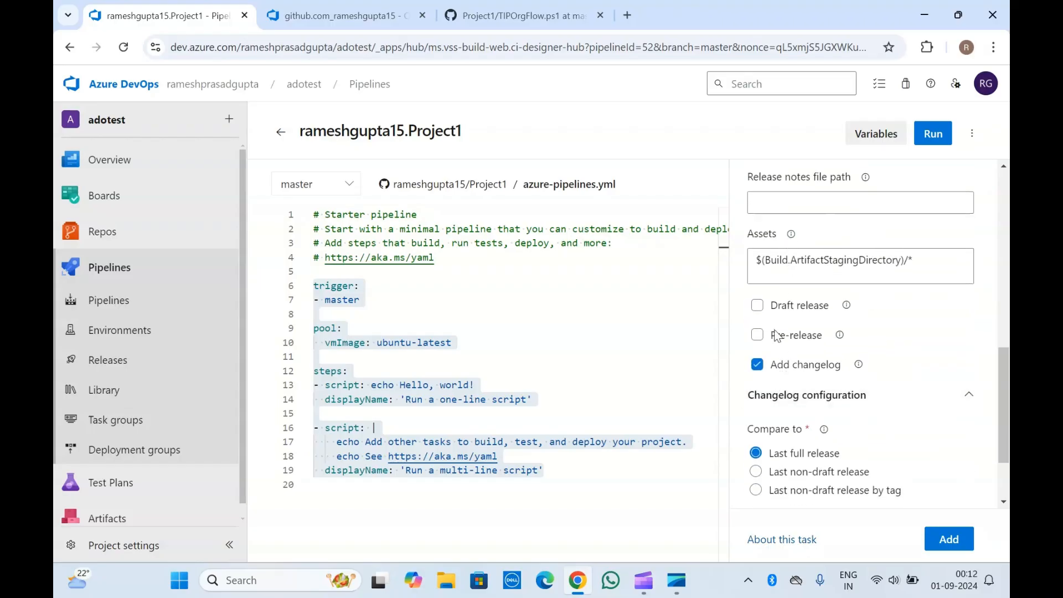
pyautogui.scroll(-2, 775, 468)
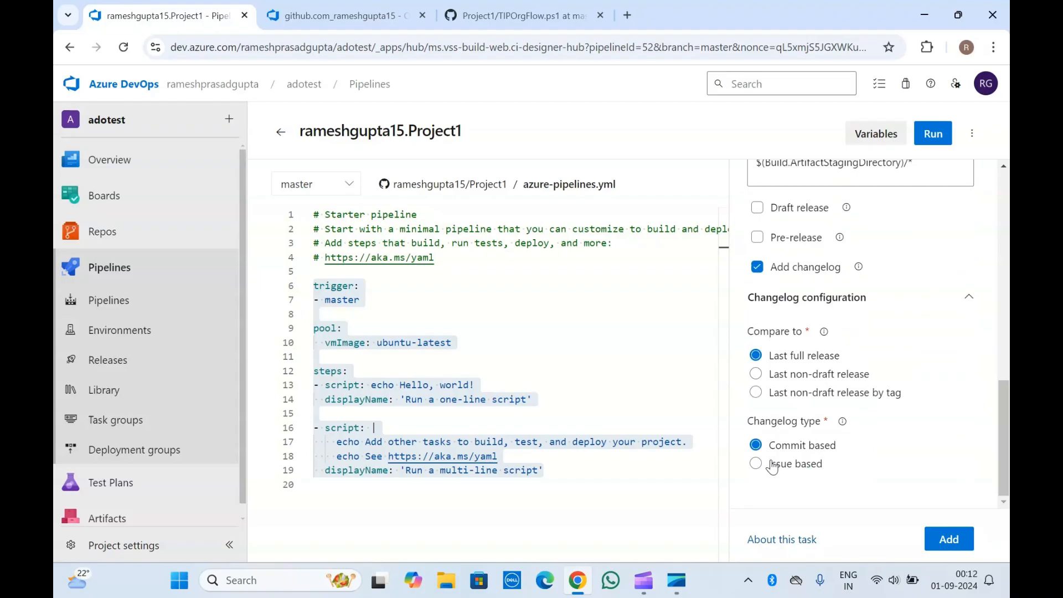
pyautogui.scroll(10, 772, 328)
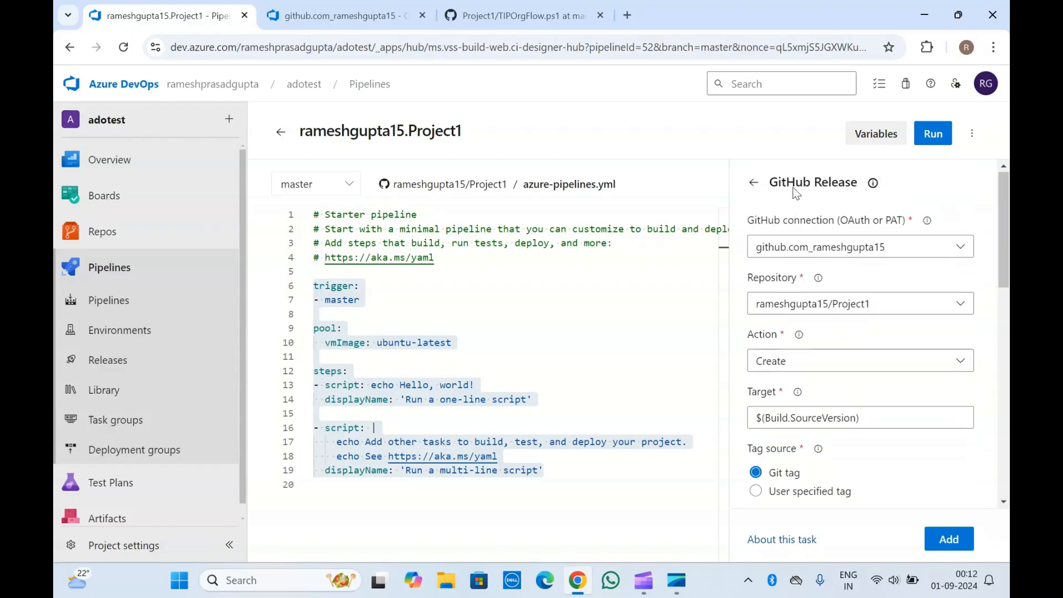
pyautogui.scroll(-10, 768, 213)
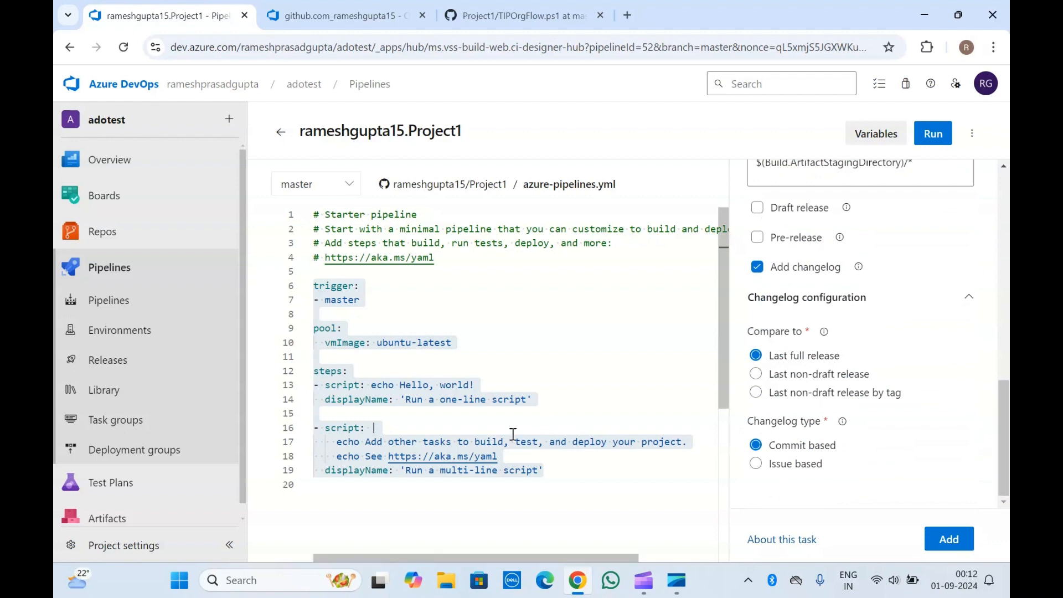
# Step: Insert the configured GitHub Release task on the blank line between the two script steps and inspect the inserted YAML
pyautogui.click(341, 414)
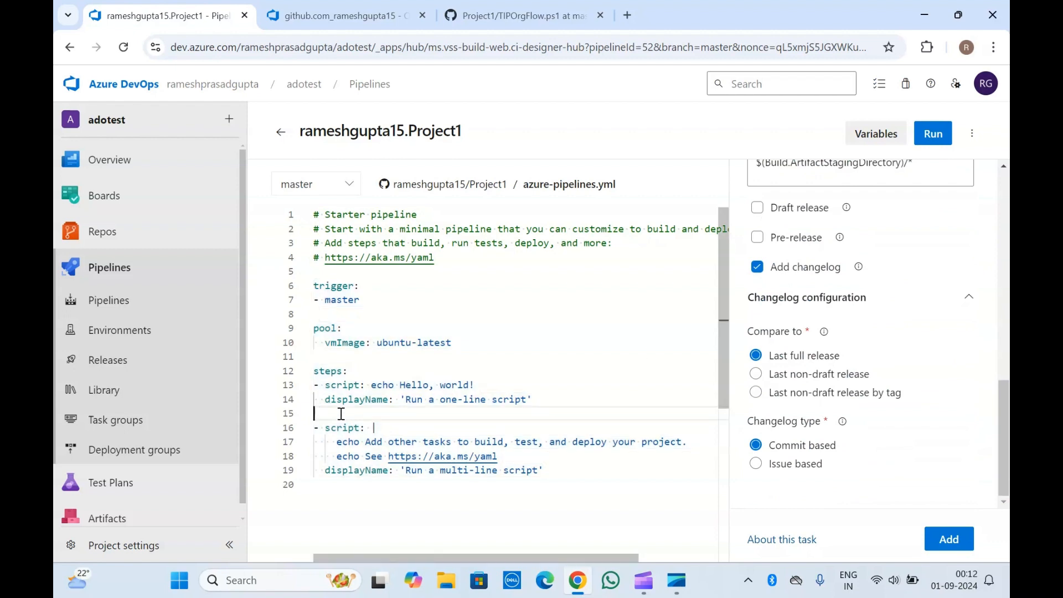
pyautogui.click(949, 539)
pyautogui.scroll(-2, 452, 384)
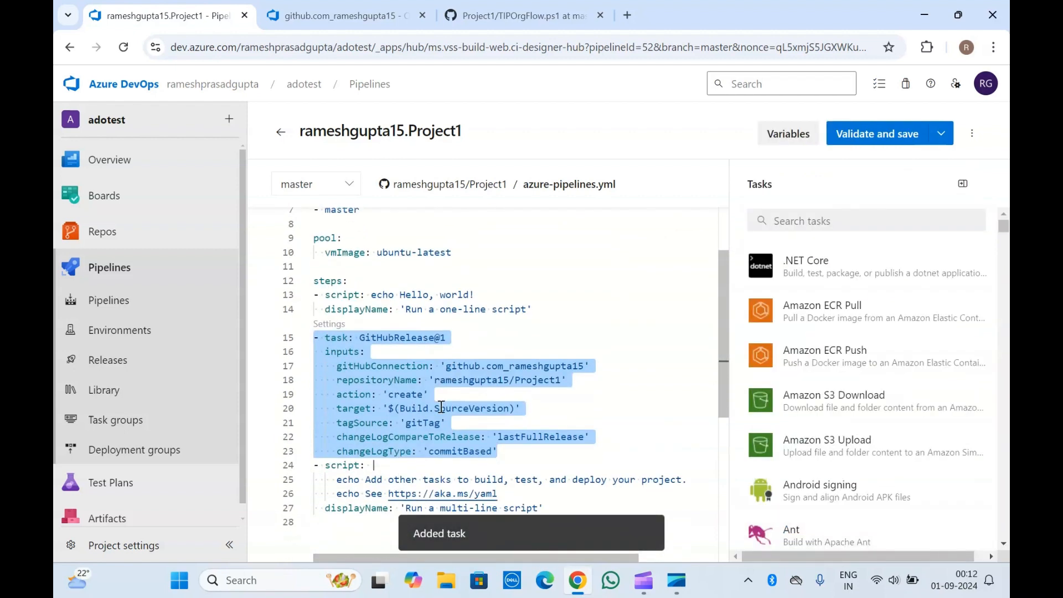
pyautogui.click(438, 461)
pyautogui.click(377, 323)
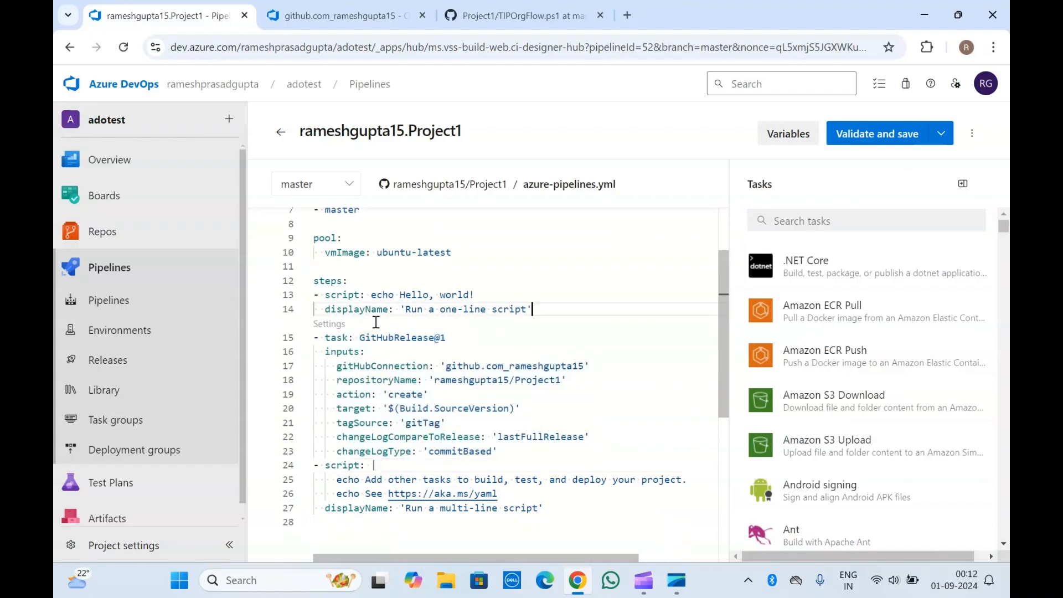
pyautogui.moveTo(512, 455); pyautogui.dragTo(314, 332)
pyautogui.click(413, 351)
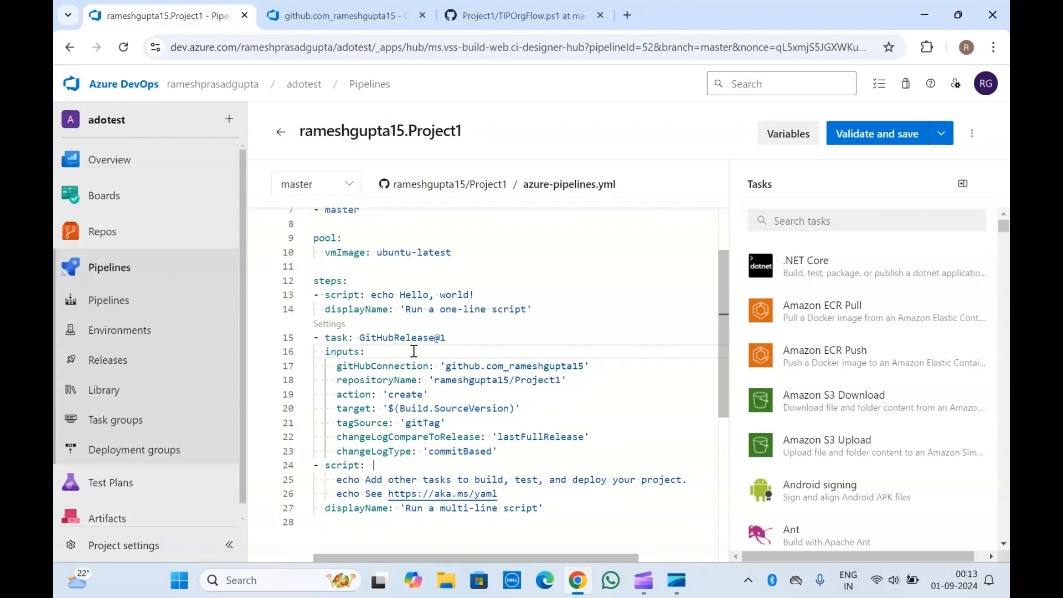
# Step: Validate the updated azure-pipelines.yml and commit it directly to the master branch with the default commit message
pyautogui.scroll(2, 414, 351)
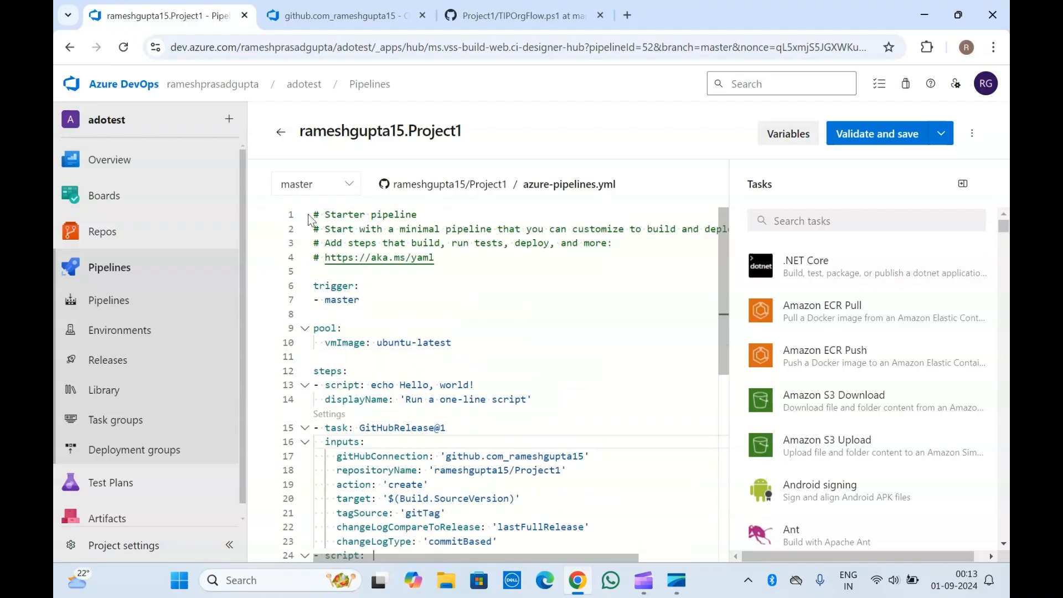
pyautogui.click(481, 484)
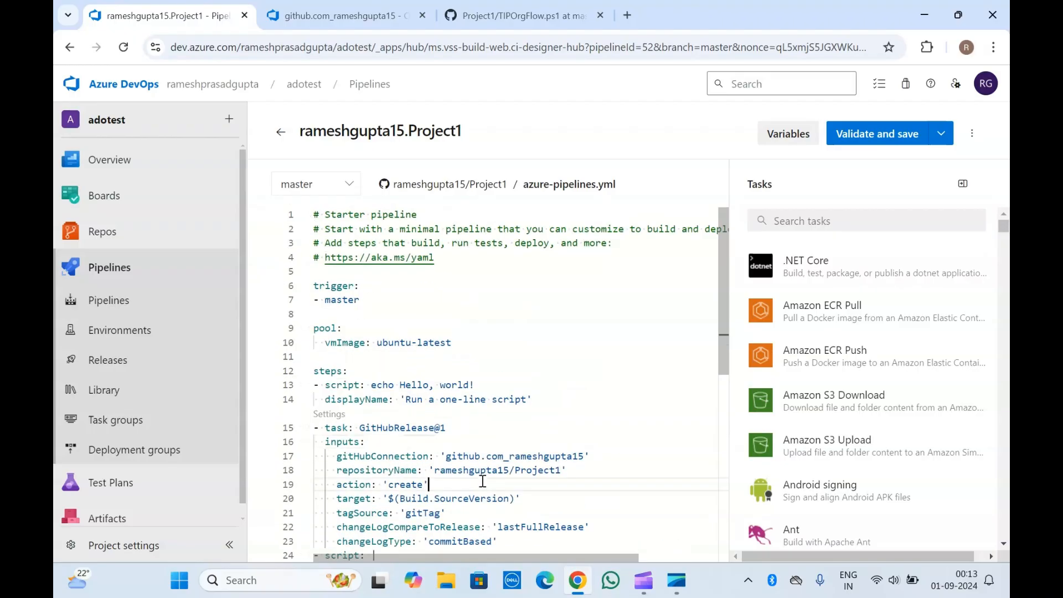
pyautogui.click(885, 147)
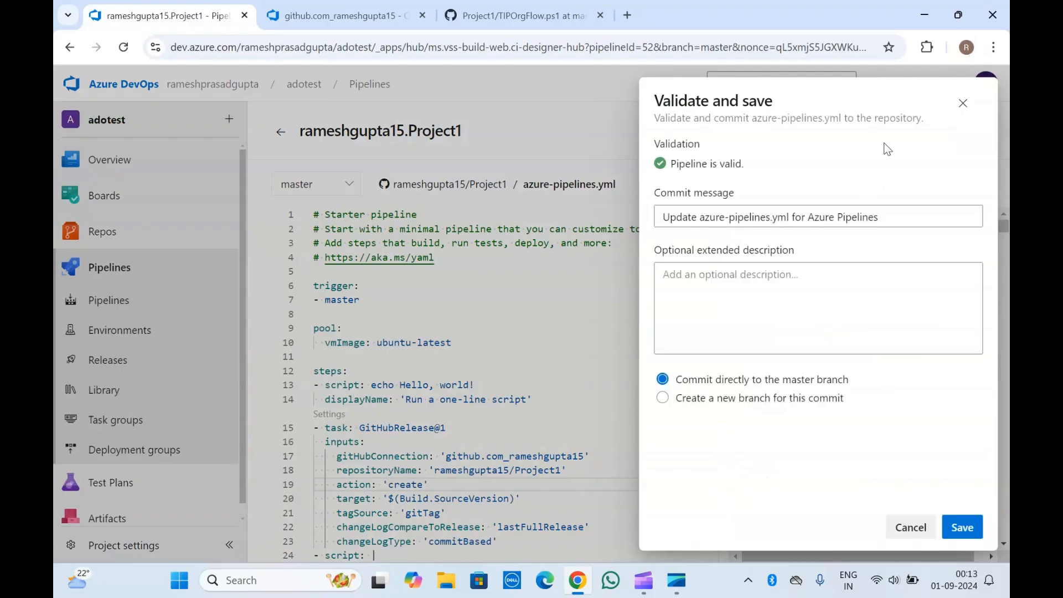
pyautogui.click(963, 528)
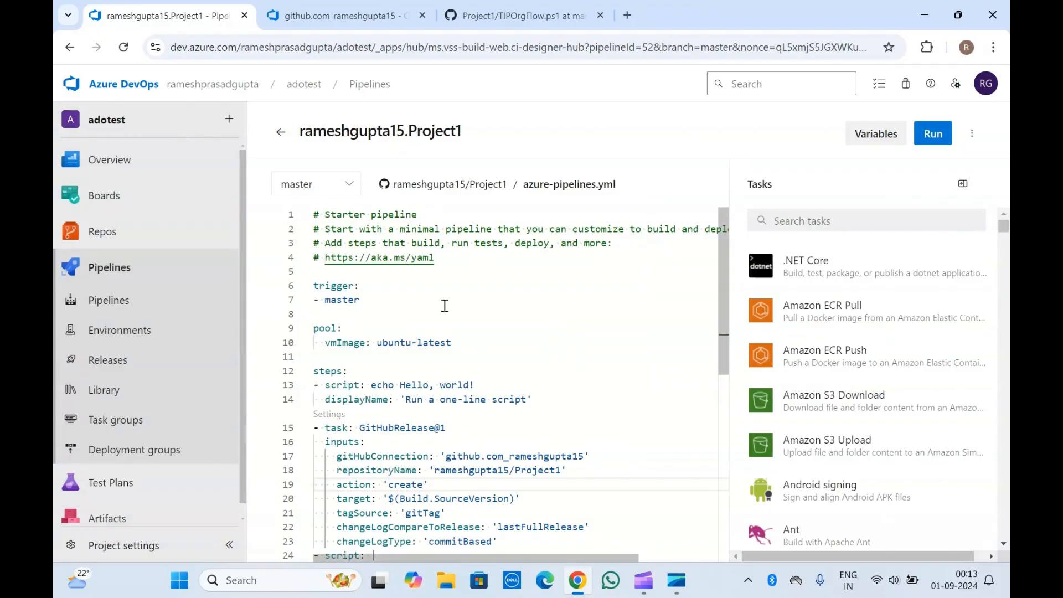
# Step: Review the saved pipeline YAML from its trigger and pool sections to the last script step
pyautogui.click(373, 341)
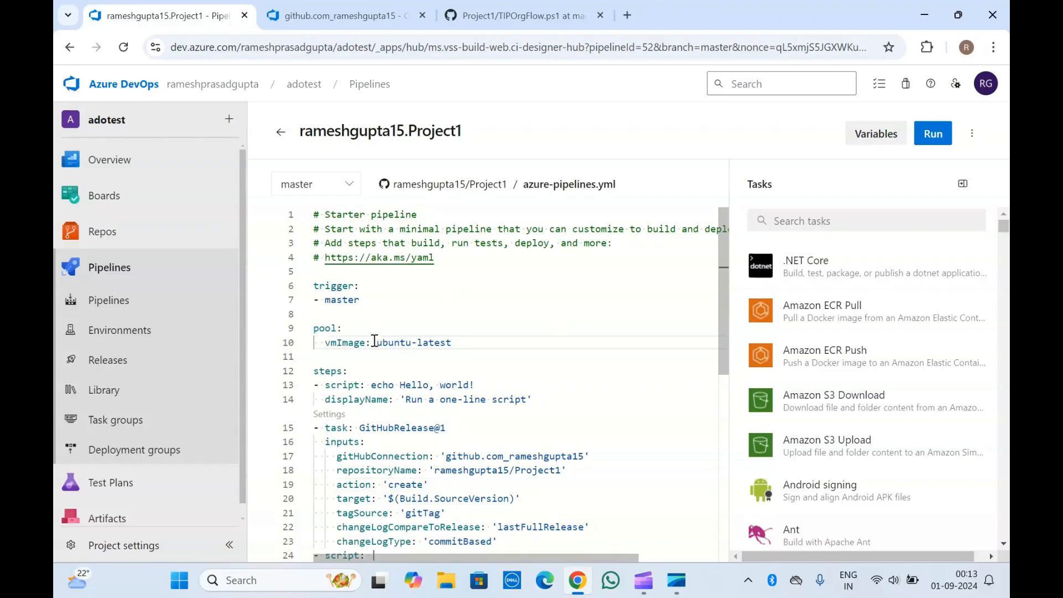
pyautogui.scroll(-7, 373, 342)
pyautogui.scroll(7, 373, 341)
pyautogui.click(341, 316)
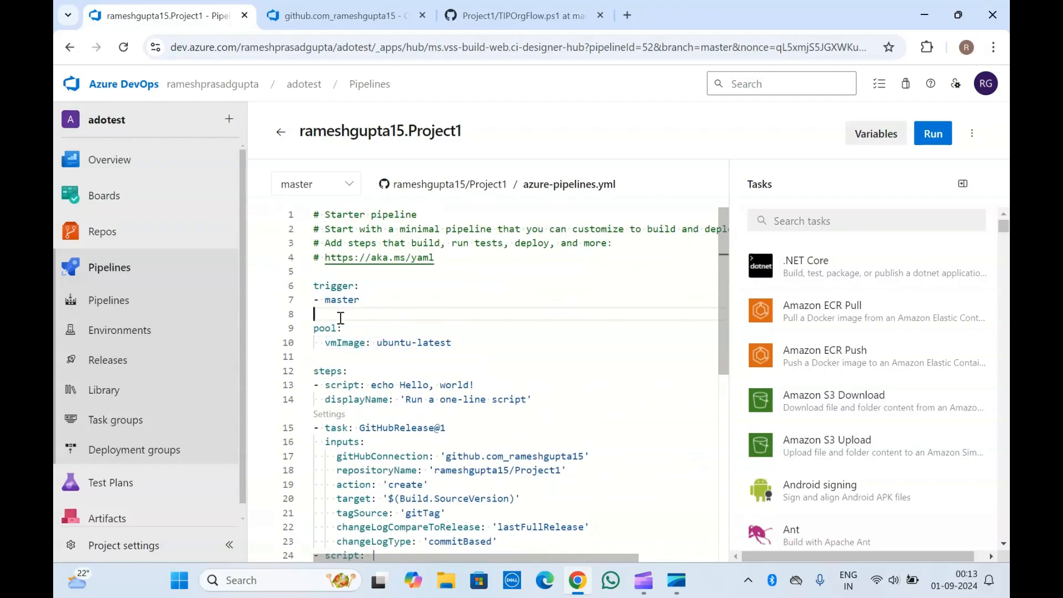
# Step: Switch to the Project1 repository on GitHub, refresh it and open azure-pipelines.yml on the master branch
pyautogui.click(506, 5)
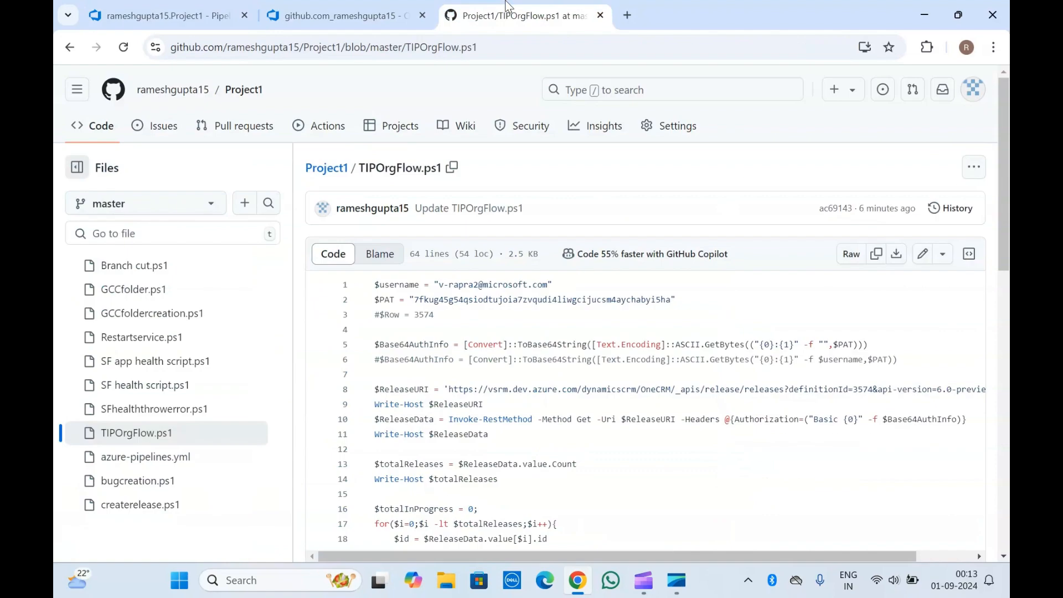
pyautogui.click(131, 48)
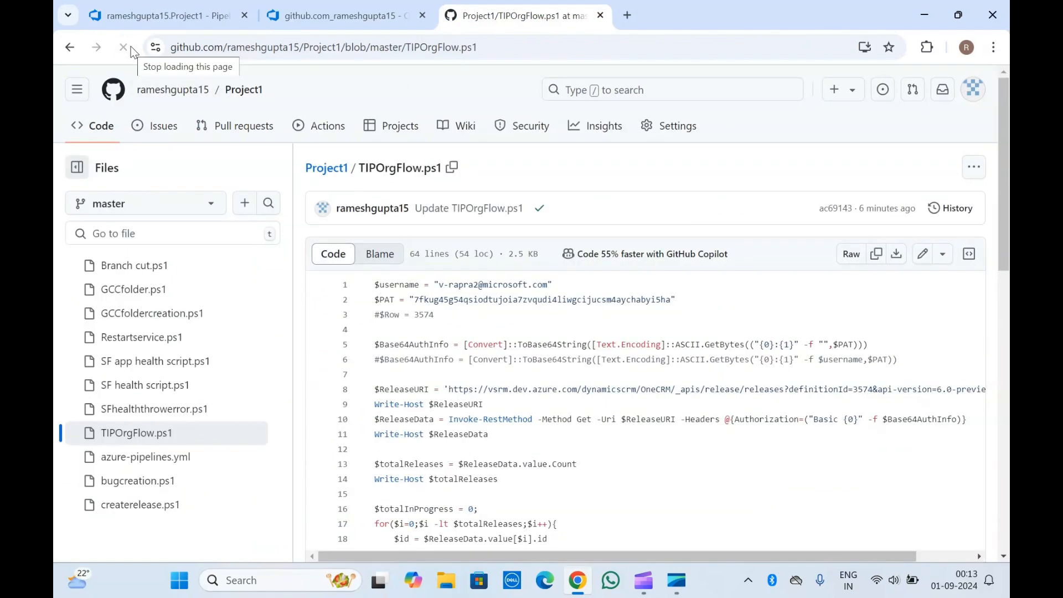
pyautogui.click(152, 464)
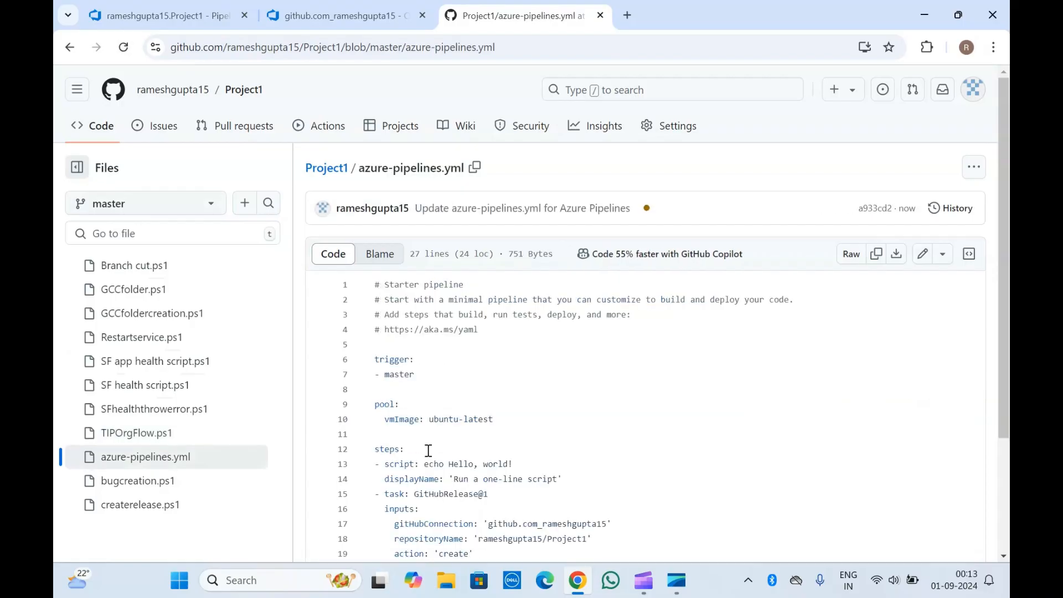
# Step: Examine the GitHubRelease@1 task in the committed azure-pipelines.yml and check it against the github.com service connection in the project settings
pyautogui.scroll(-1, 428, 450)
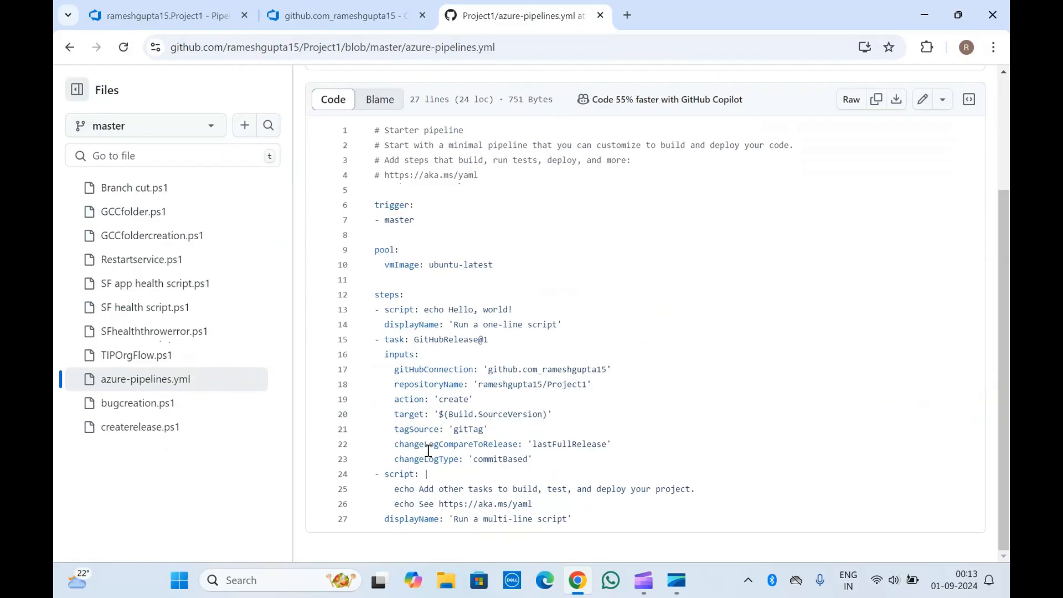
pyautogui.moveTo(535, 460); pyautogui.dragTo(344, 344)
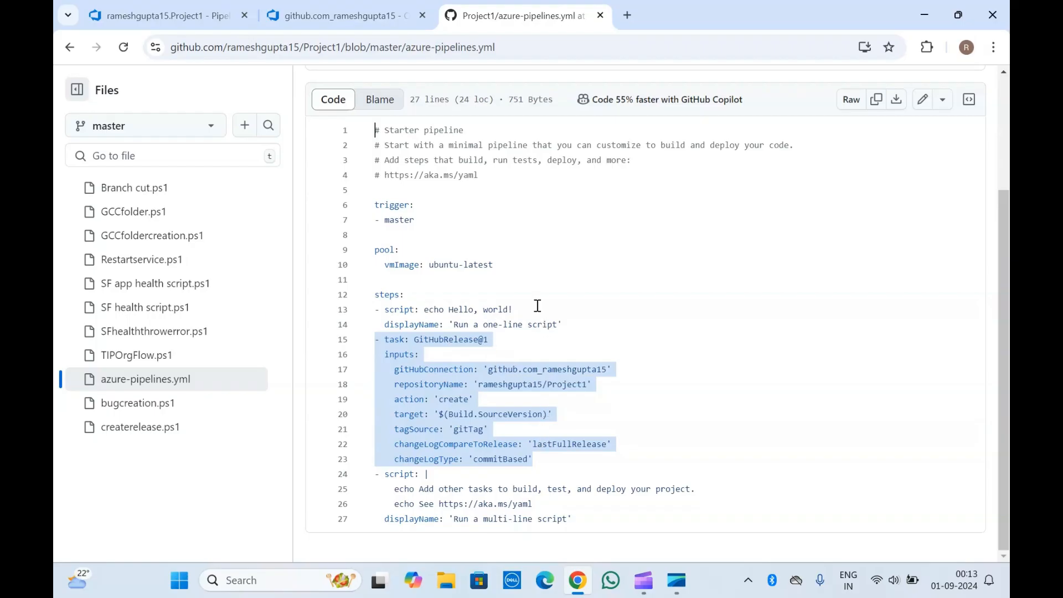
pyautogui.click(458, 290)
pyautogui.scroll(3, 458, 288)
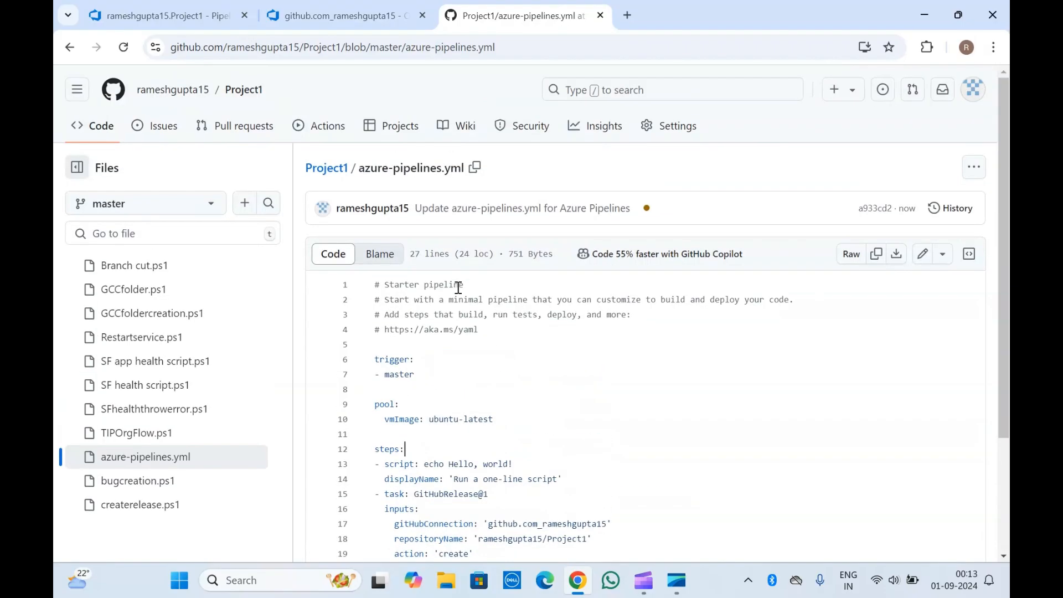
pyautogui.click(443, 341)
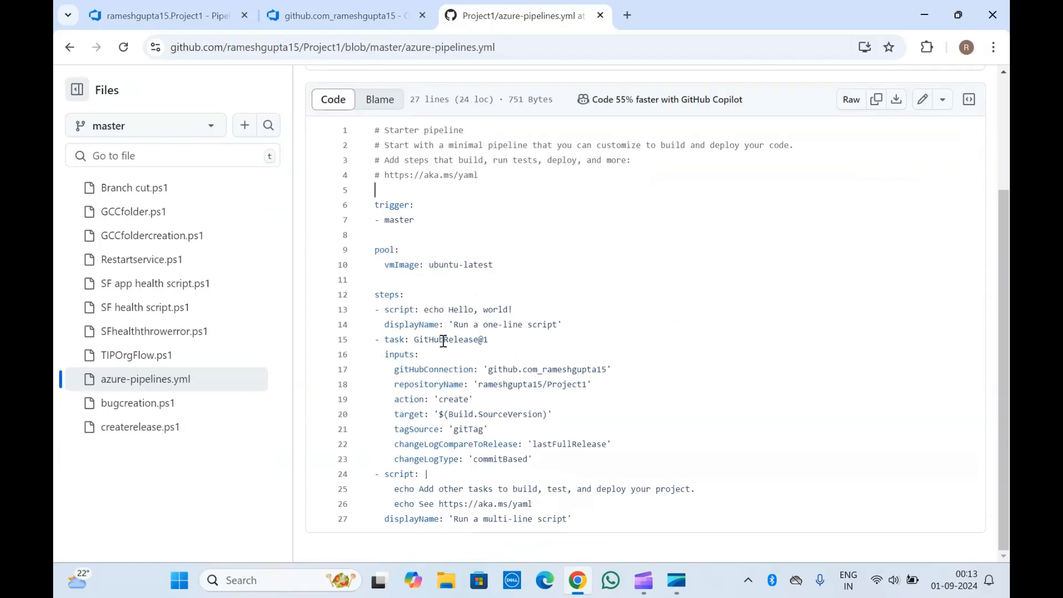
pyautogui.click(380, 3)
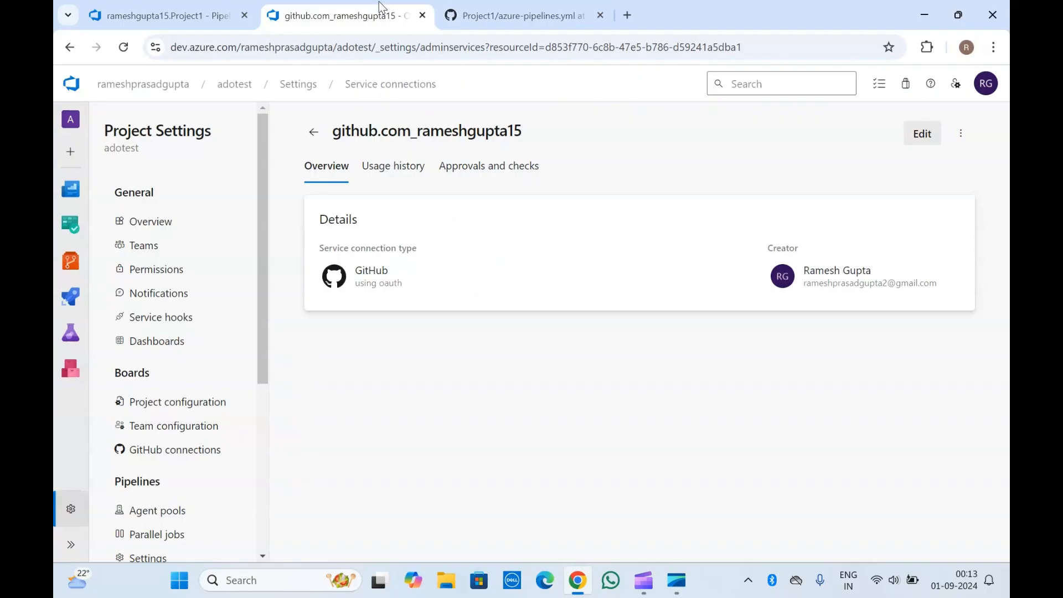
pyautogui.click(483, 2)
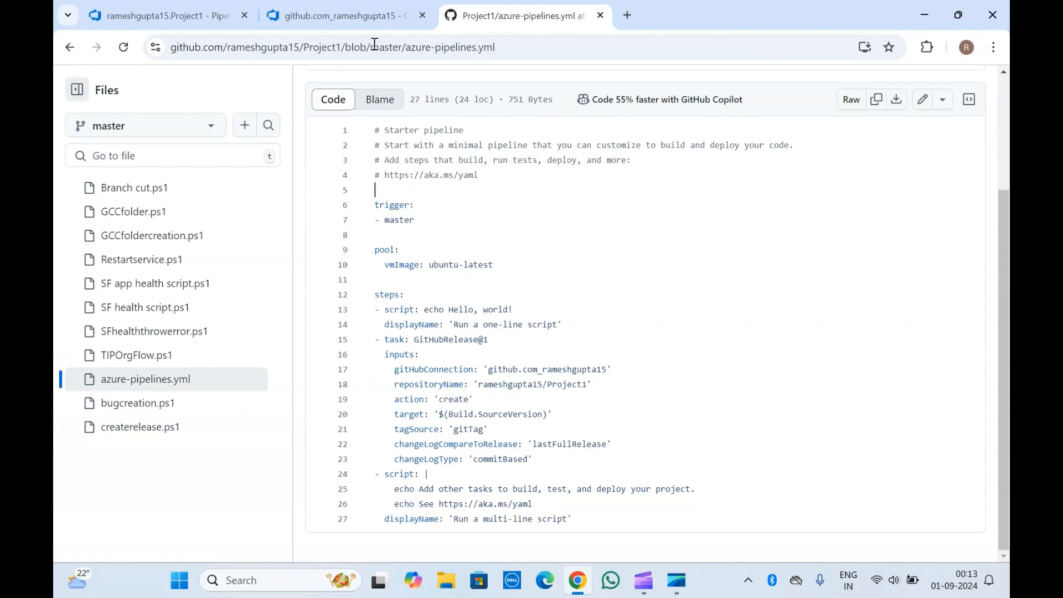
# Step: Return to the Project1 pipeline editor in Azure DevOps and examine the trigger, pool and GitHubRelease@1 sections of azure-pipelines.yml
pyautogui.click(385, 3)
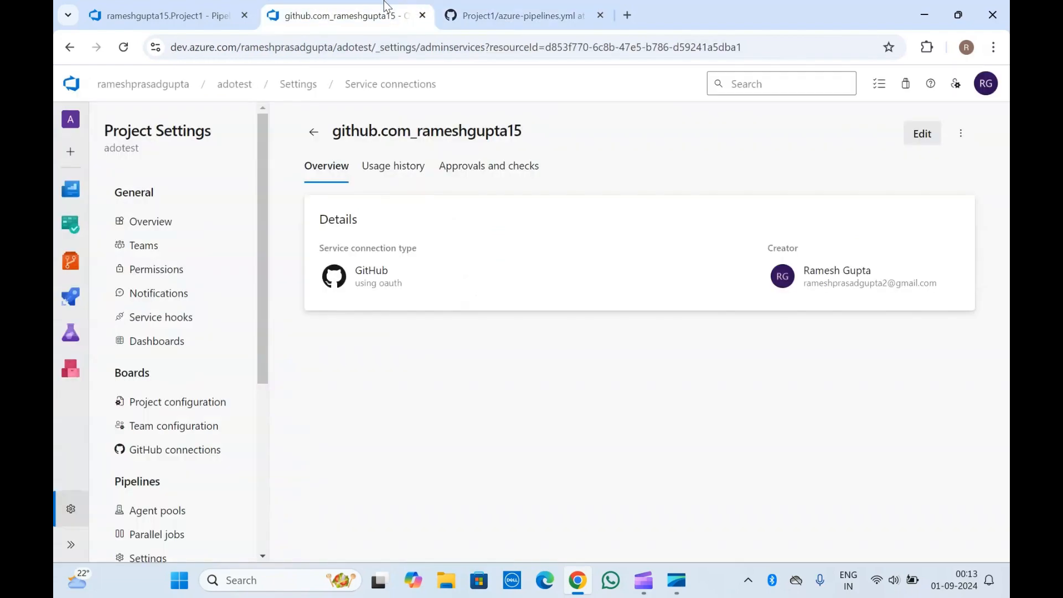
pyautogui.click(497, 3)
pyautogui.click(187, 3)
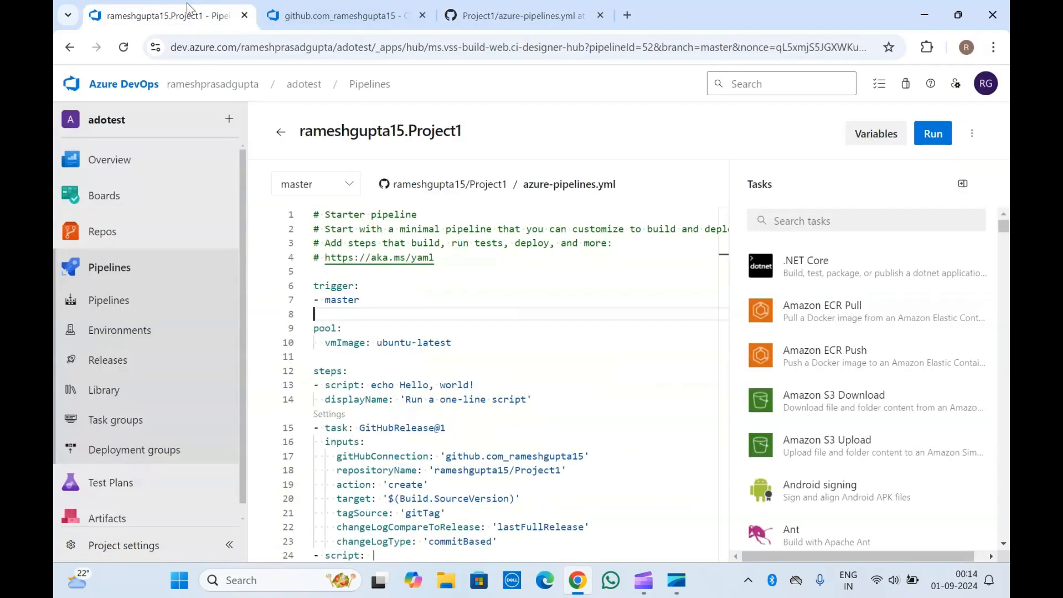
pyautogui.click(464, 347)
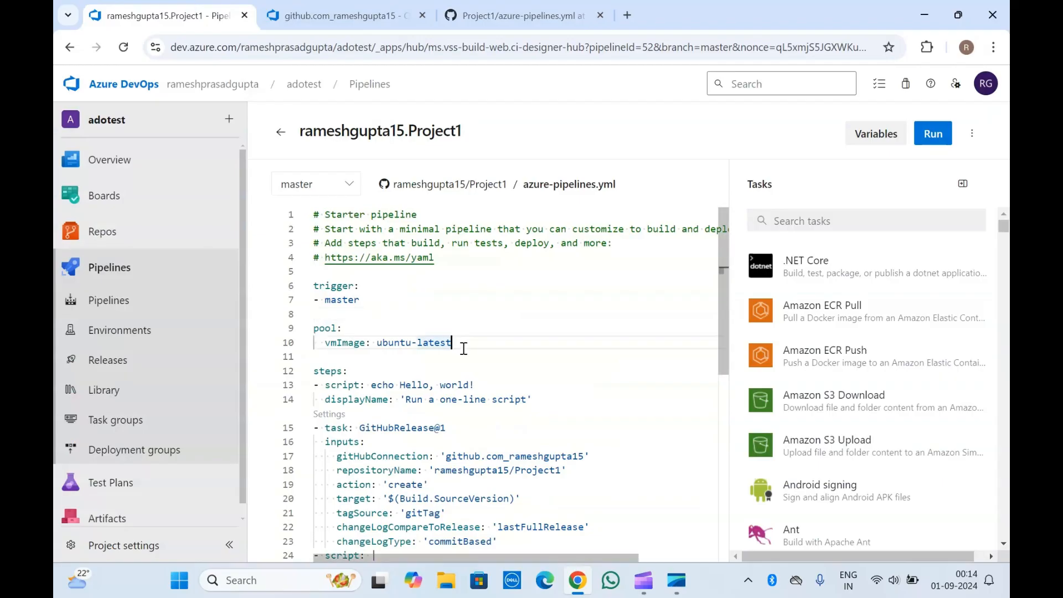
pyautogui.click(334, 314)
pyautogui.scroll(-3, 335, 315)
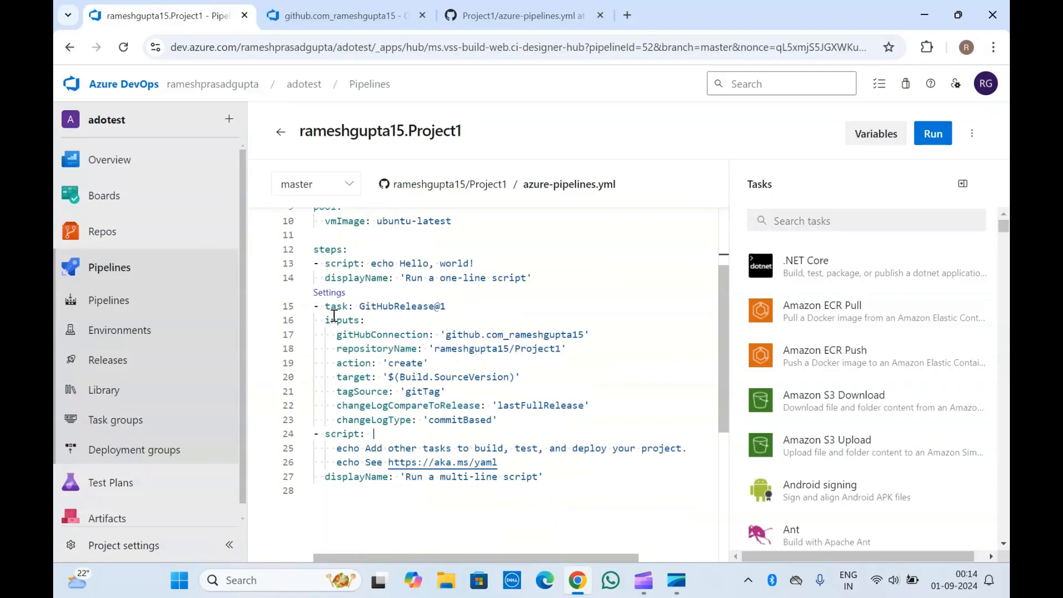
pyautogui.click(487, 355)
pyautogui.scroll(3, 488, 353)
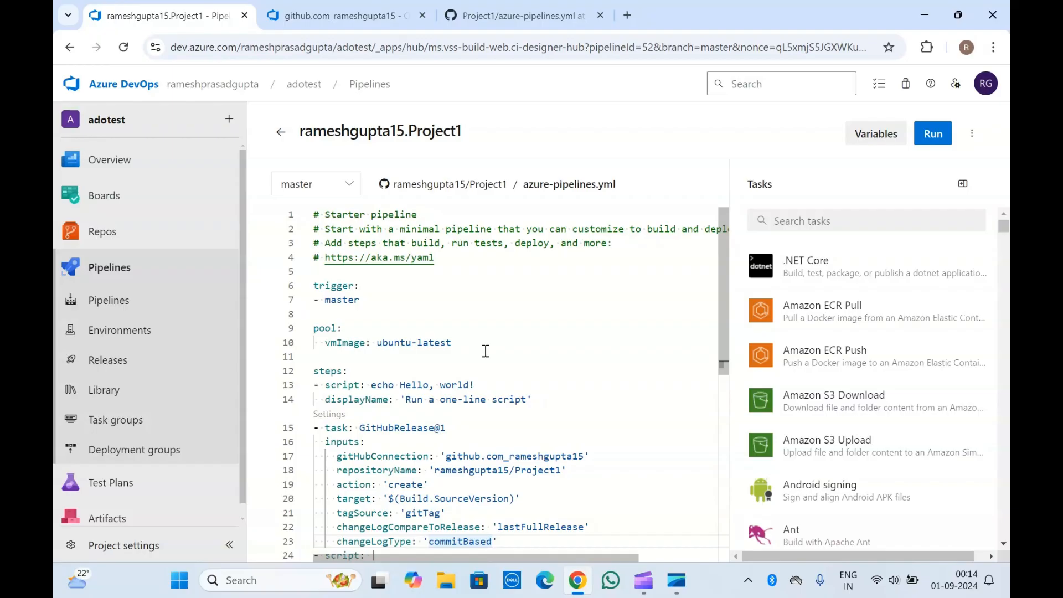
pyautogui.click(339, 314)
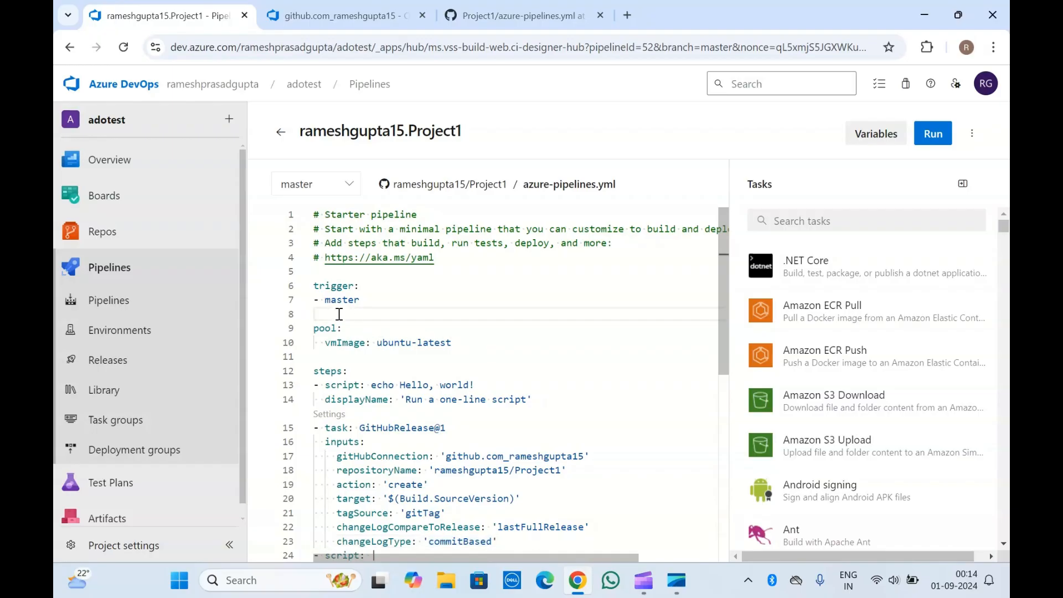
pyautogui.click(341, 353)
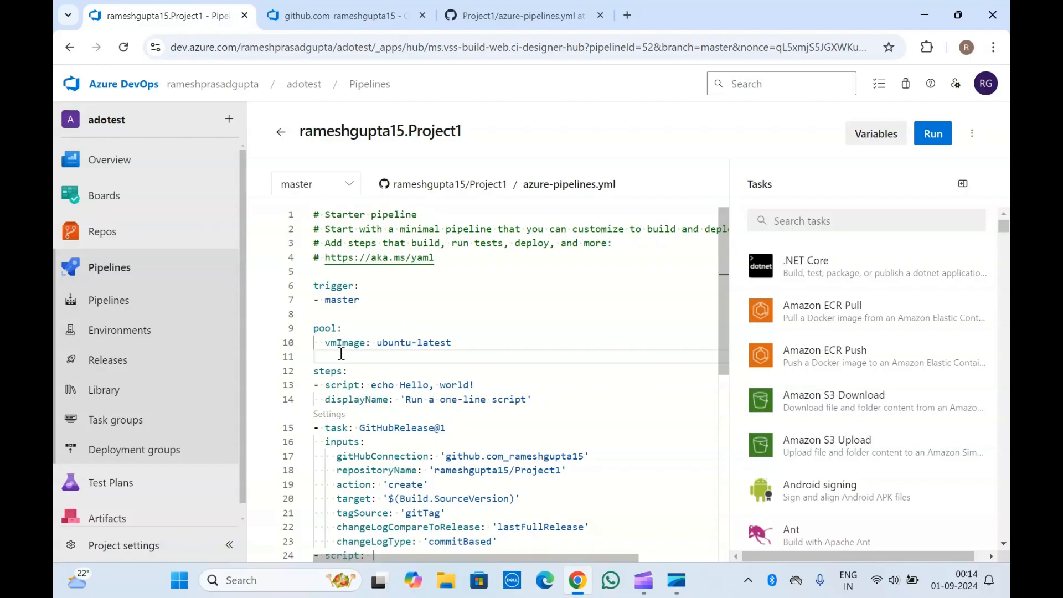
pyautogui.moveTo(341, 353); pyautogui.dragTo(287, 184)
pyautogui.click(352, 317)
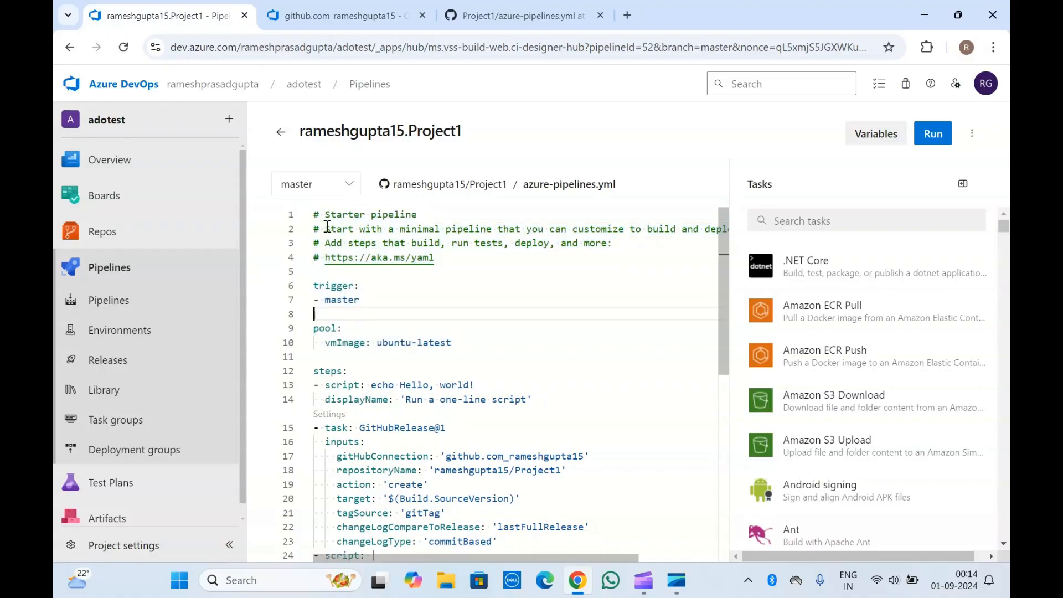
# Step: Examine the steps section of the YAML, covering the one-line script, the GitHubRelease@1 task and the multi-line script
pyautogui.moveTo(313, 215); pyautogui.dragTo(431, 428)
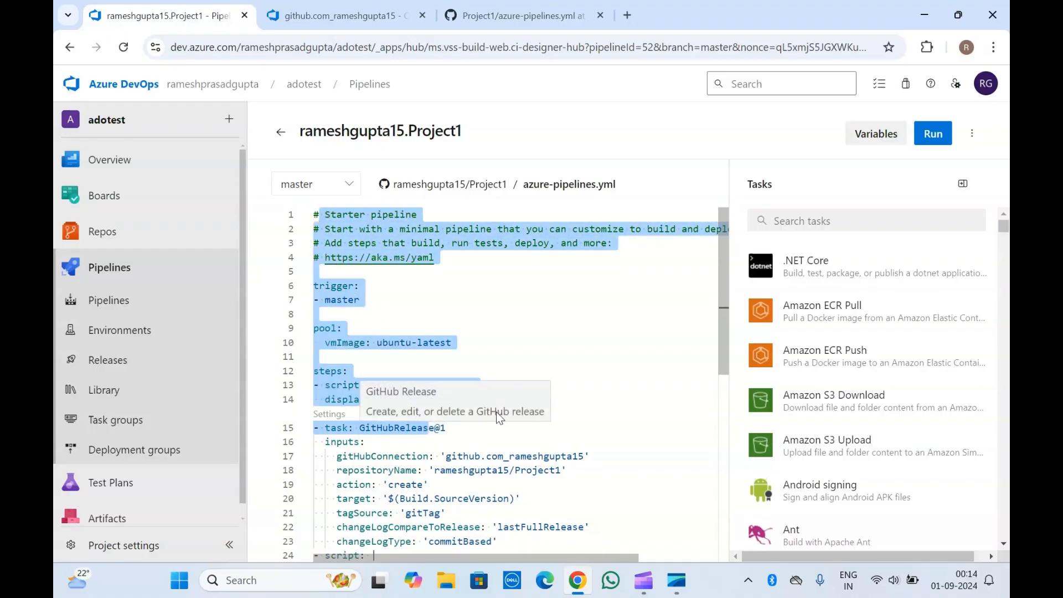
pyautogui.click(441, 426)
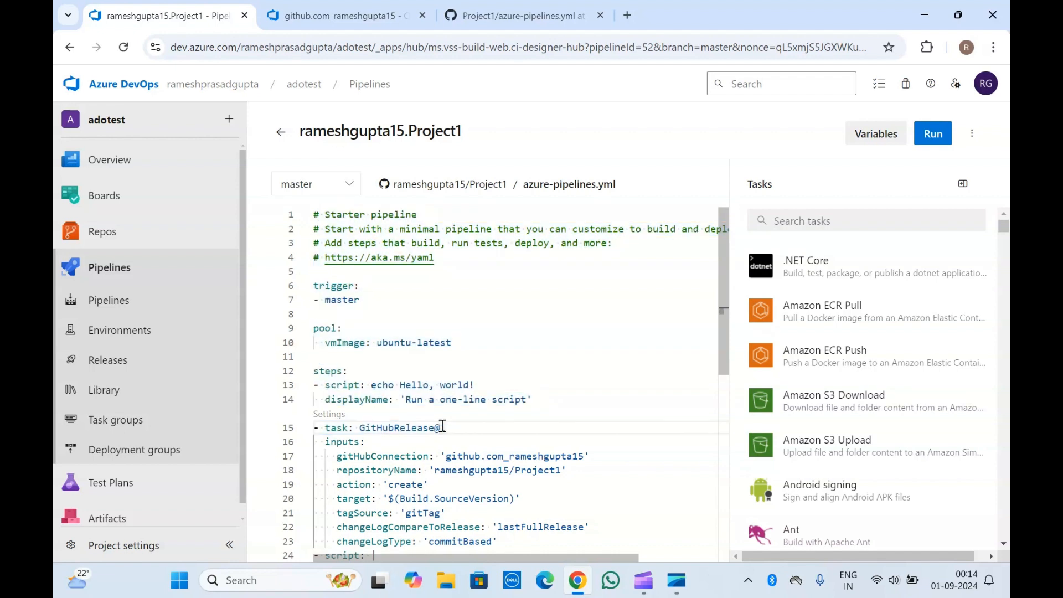
pyautogui.scroll(-2, 443, 426)
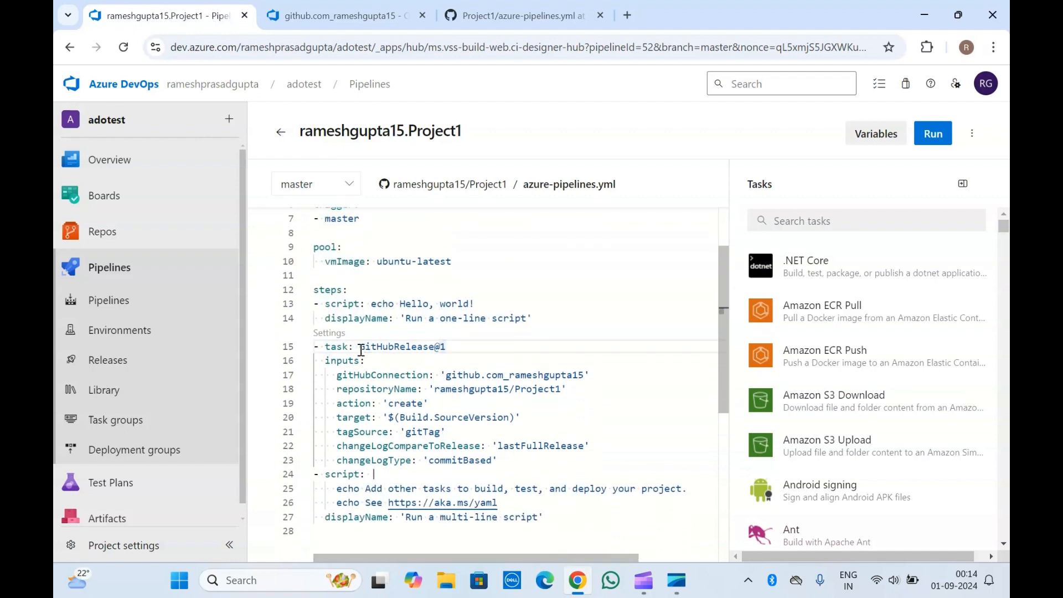
pyautogui.moveTo(325, 304)
pyautogui.mouseDown()
pyautogui.moveTo(519, 515)
pyautogui.moveTo(548, 516)
pyautogui.moveTo(314, 303)
pyautogui.mouseUp()
pyautogui.click(550, 516)
pyautogui.click(384, 340)
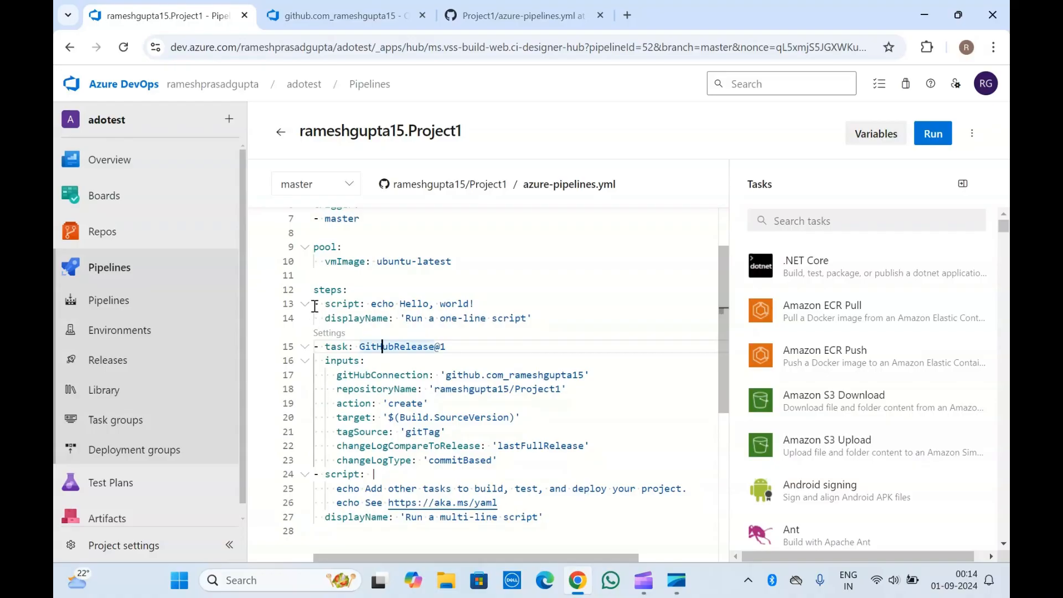
pyautogui.moveTo(313, 304); pyautogui.dragTo(540, 321)
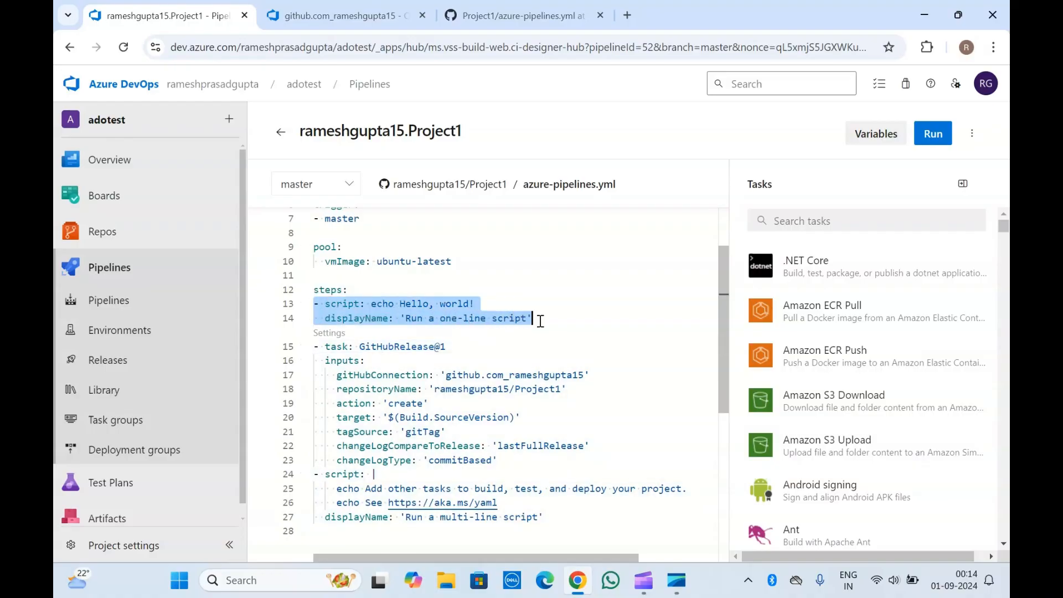
pyautogui.click(541, 321)
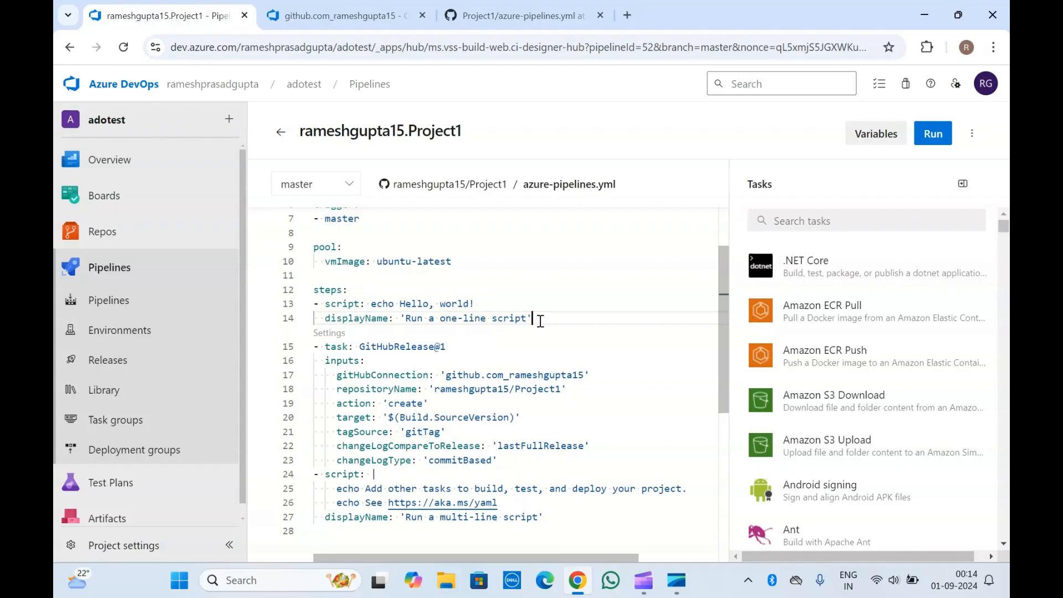
pyautogui.moveTo(541, 321); pyautogui.dragTo(313, 304)
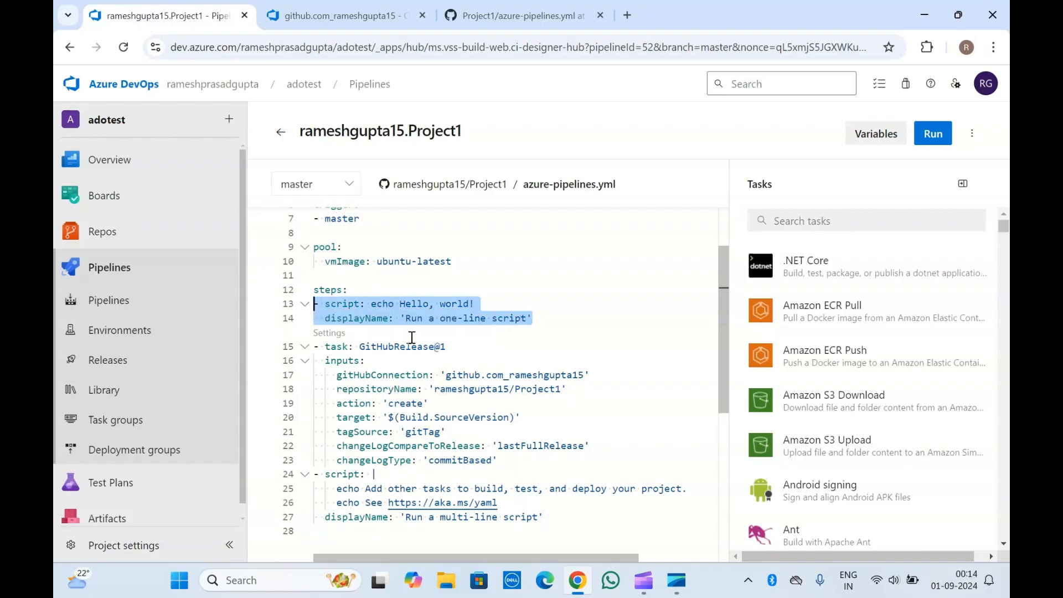
pyautogui.click(472, 344)
pyautogui.scroll(-1, 459, 354)
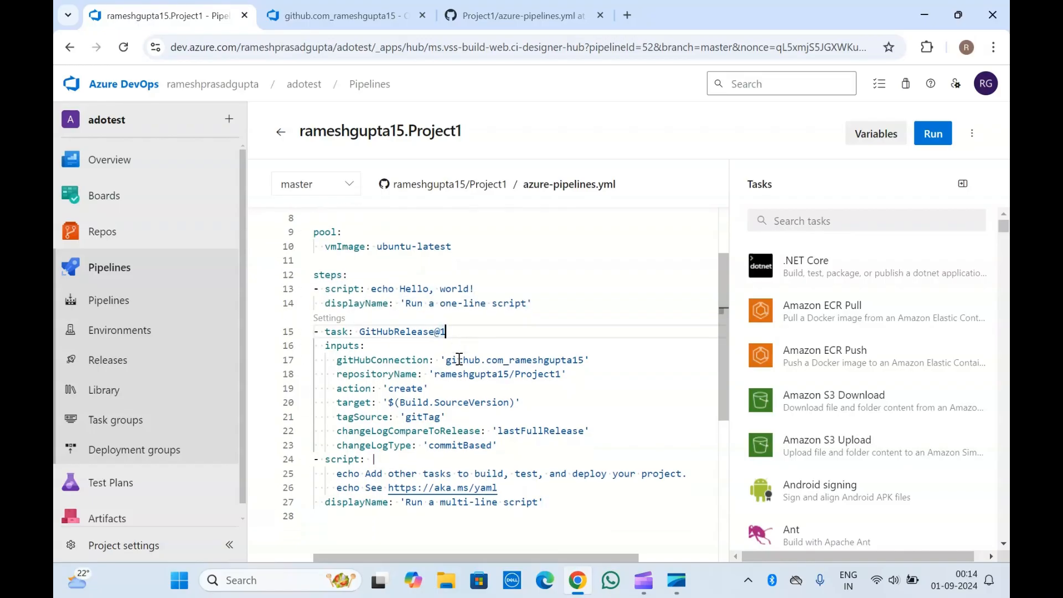
pyautogui.scroll(-1, 459, 360)
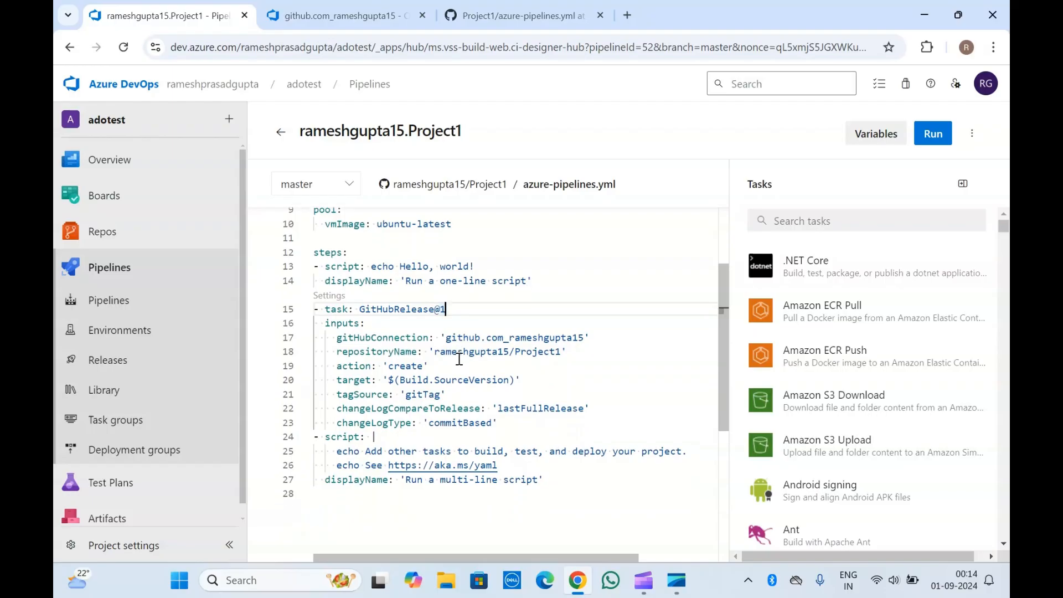
pyautogui.click(544, 480)
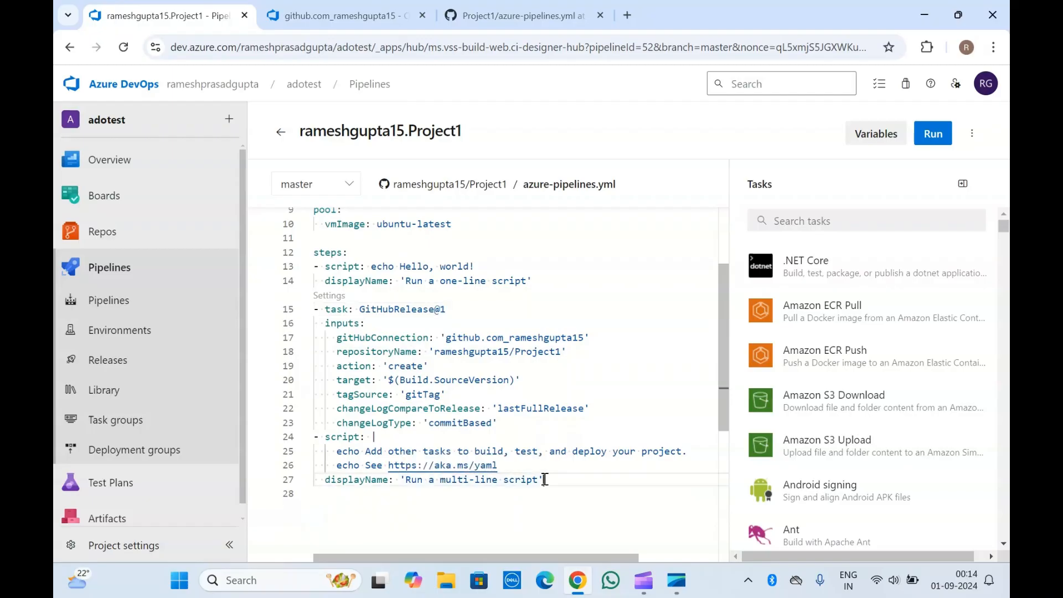
pyautogui.moveTo(545, 480); pyautogui.dragTo(315, 309)
pyautogui.click(429, 337)
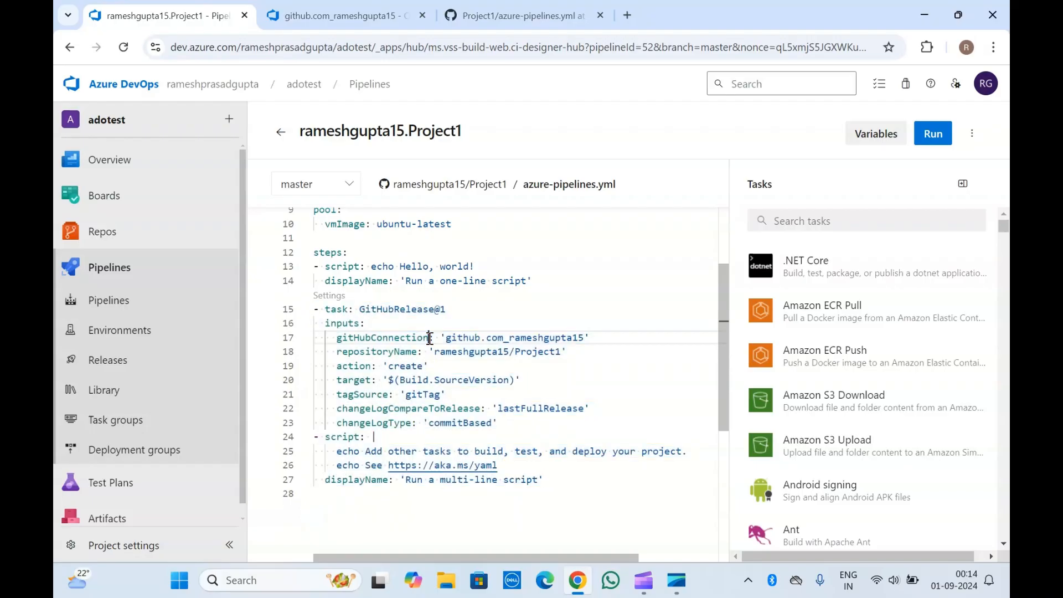
# Step: Review the whole azure-pipelines.yml once more from the trigger to the last script, and go back to the pipeline's runs page
pyautogui.scroll(3, 430, 337)
pyautogui.scroll(-3, 430, 339)
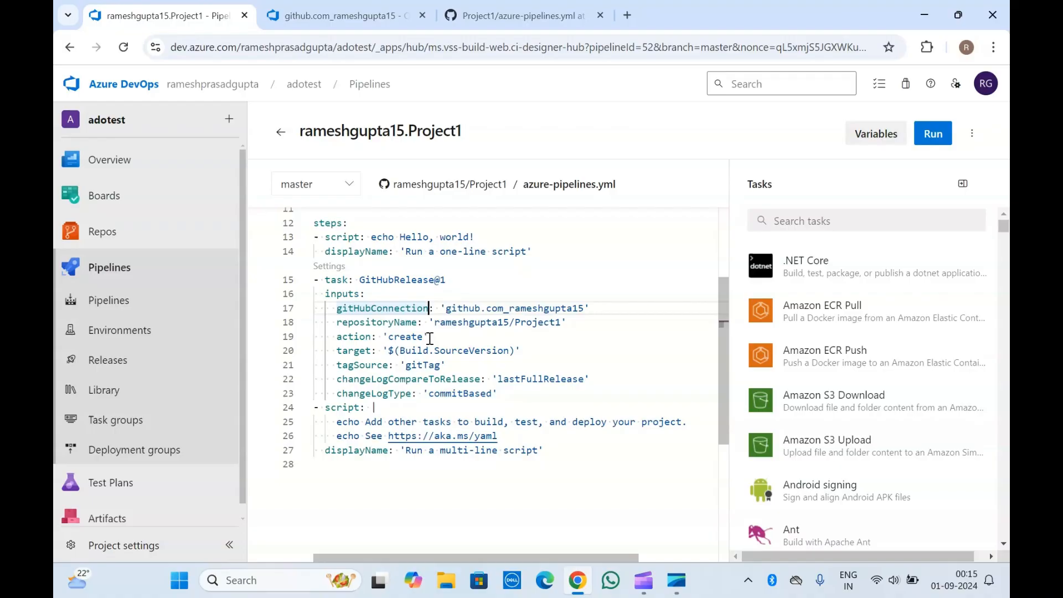
pyautogui.click(381, 271)
pyautogui.scroll(3, 381, 270)
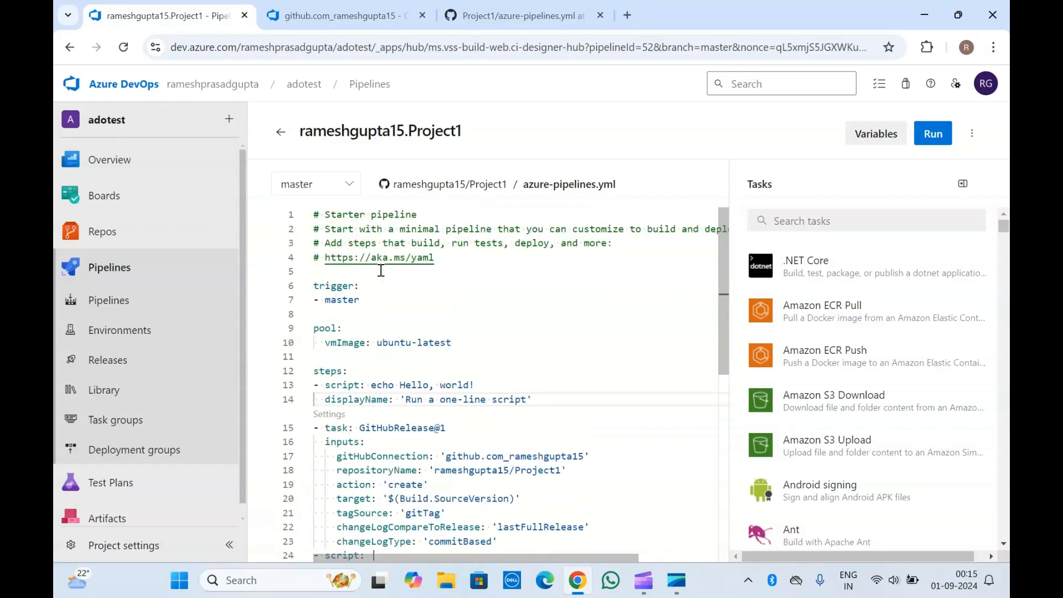
pyautogui.click(356, 356)
pyautogui.scroll(-5, 356, 356)
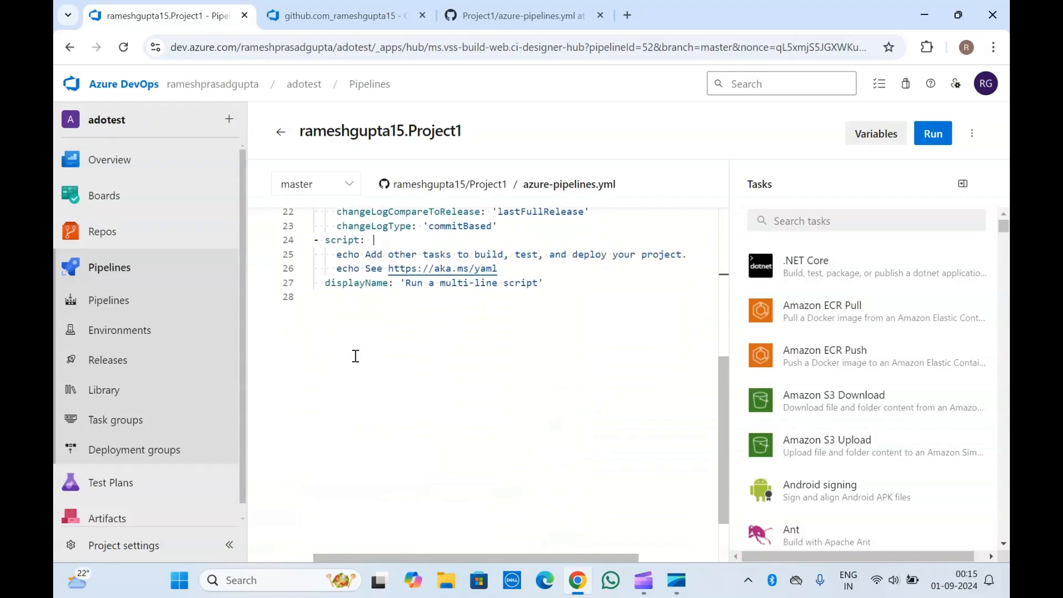
pyautogui.click(396, 255)
pyautogui.scroll(1, 400, 248)
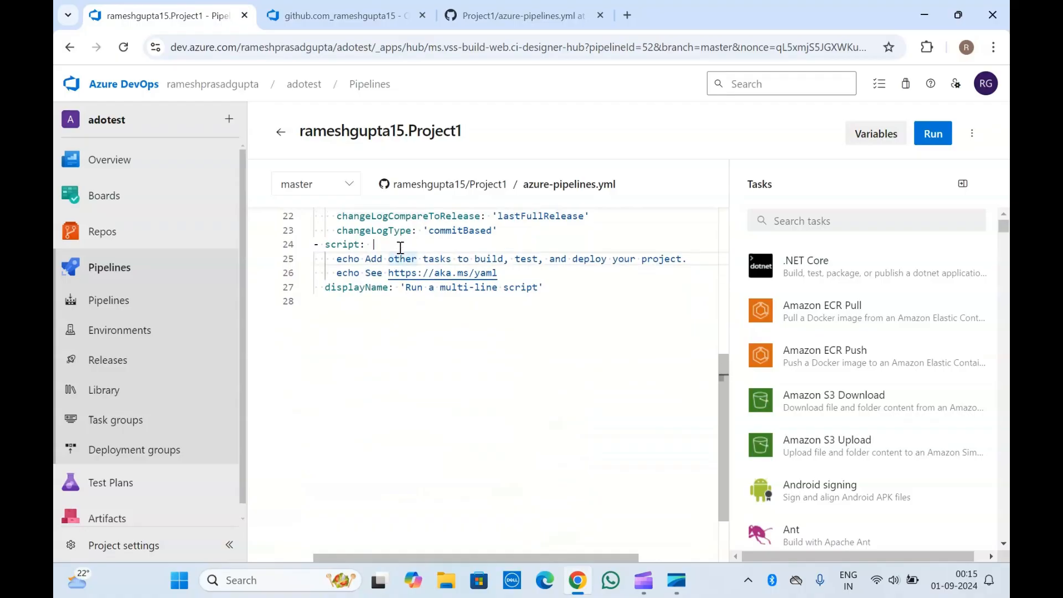
pyautogui.scroll(5, 401, 247)
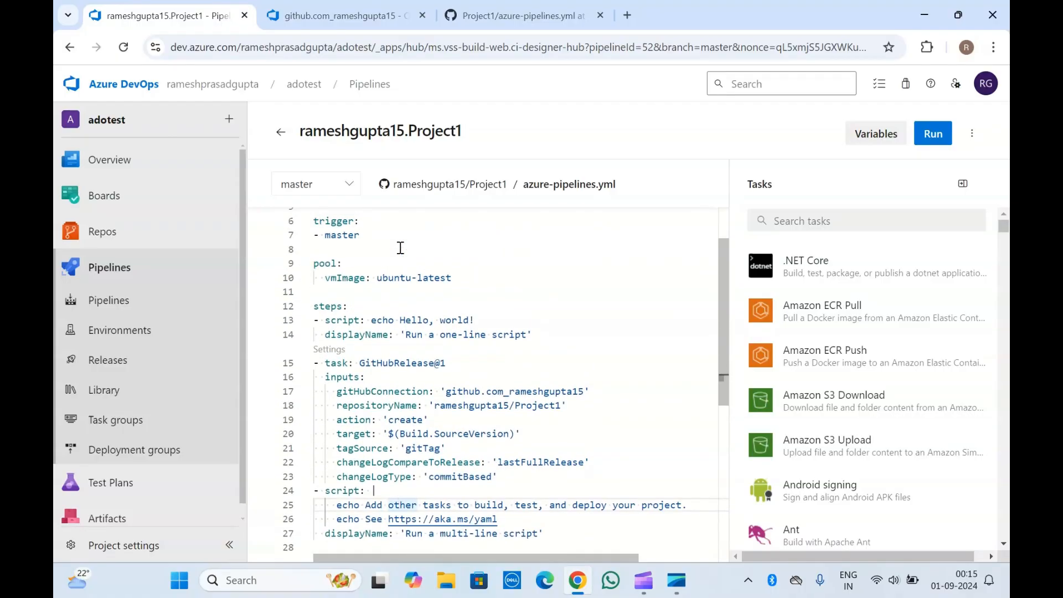
pyautogui.click(387, 286)
pyautogui.scroll(-2, 387, 286)
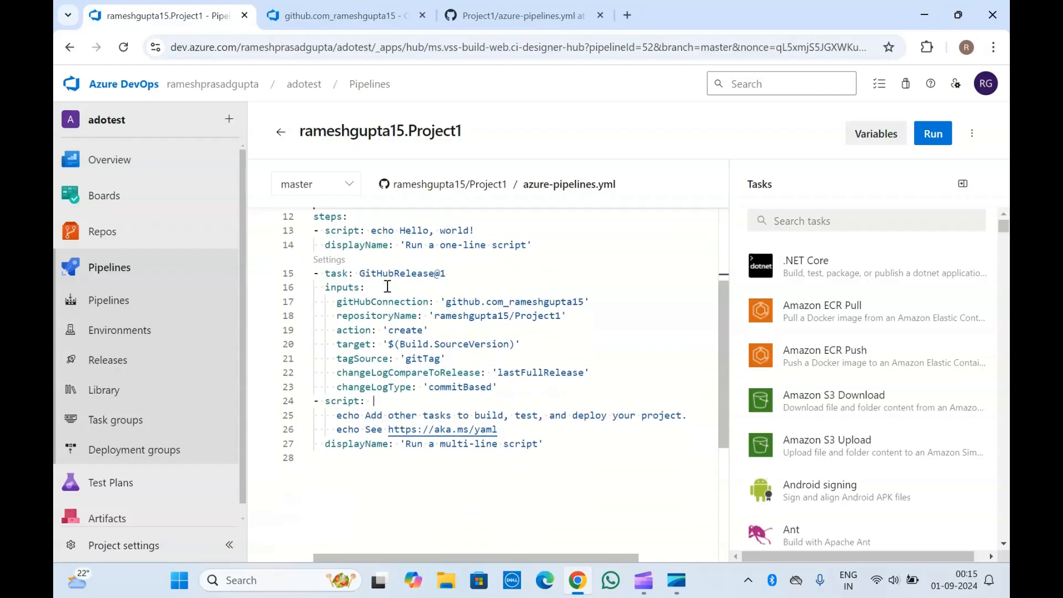
pyautogui.scroll(3, 387, 286)
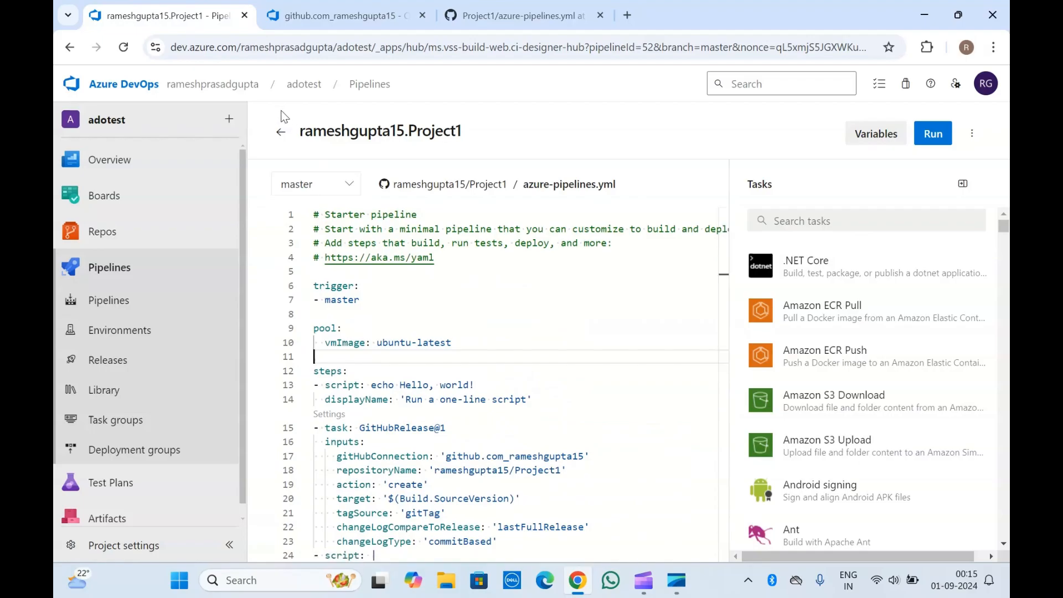
pyautogui.click(280, 134)
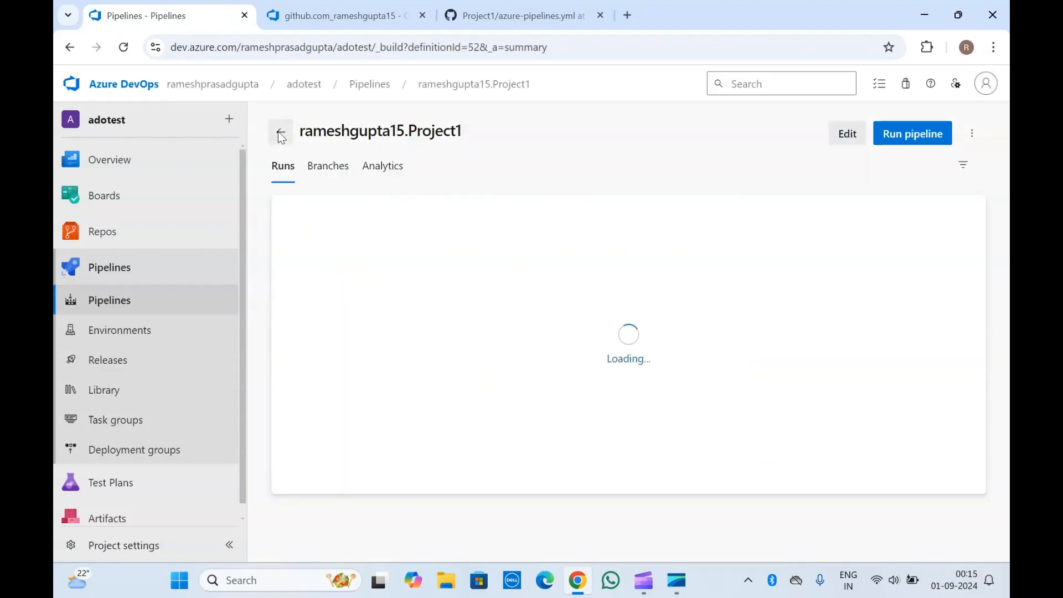